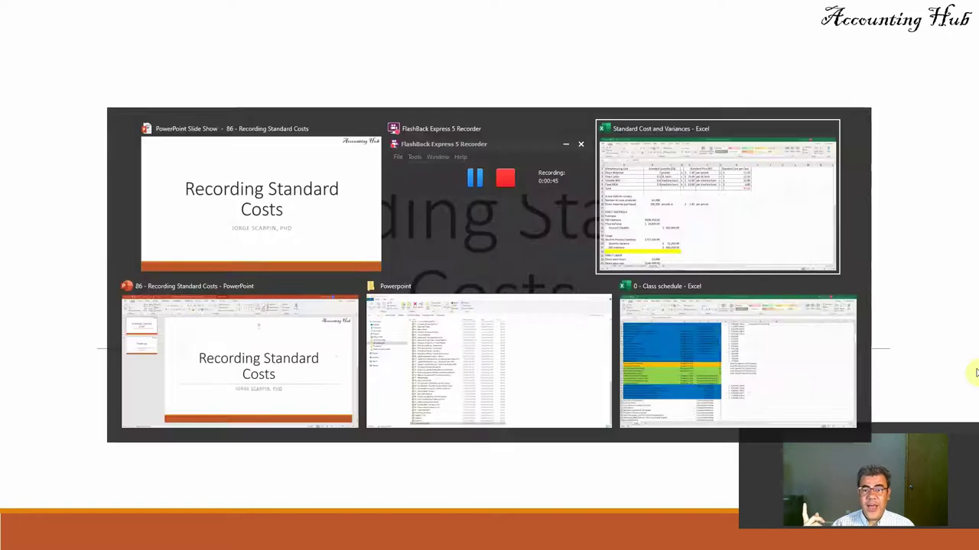
pyautogui.press('Up')
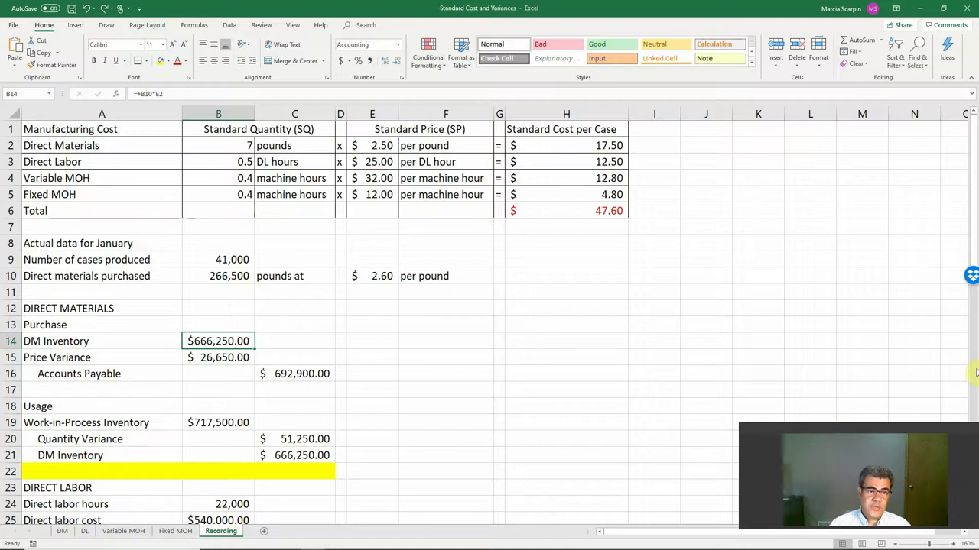
pyautogui.click(165, 144)
pyautogui.moveTo(214, 145); pyautogui.dragTo(586, 191)
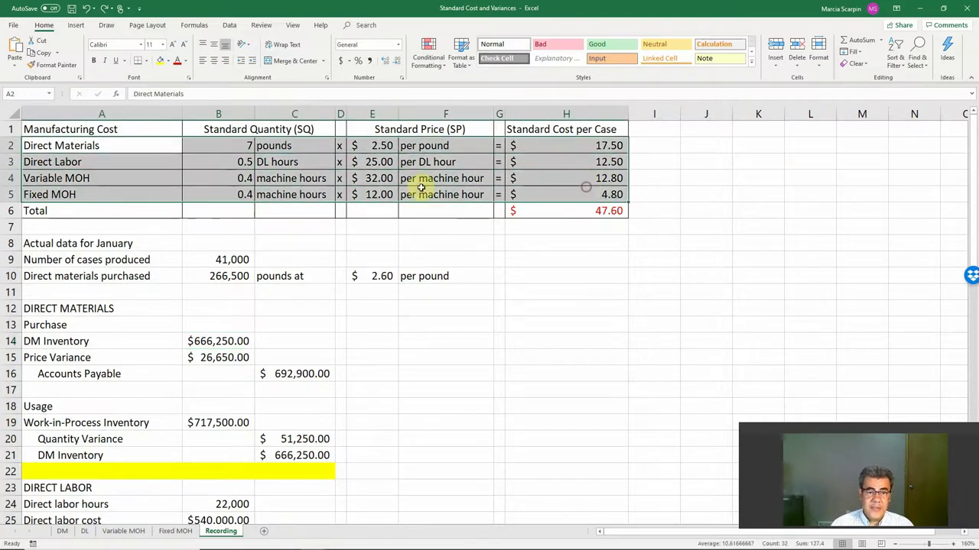
pyautogui.click(322, 181)
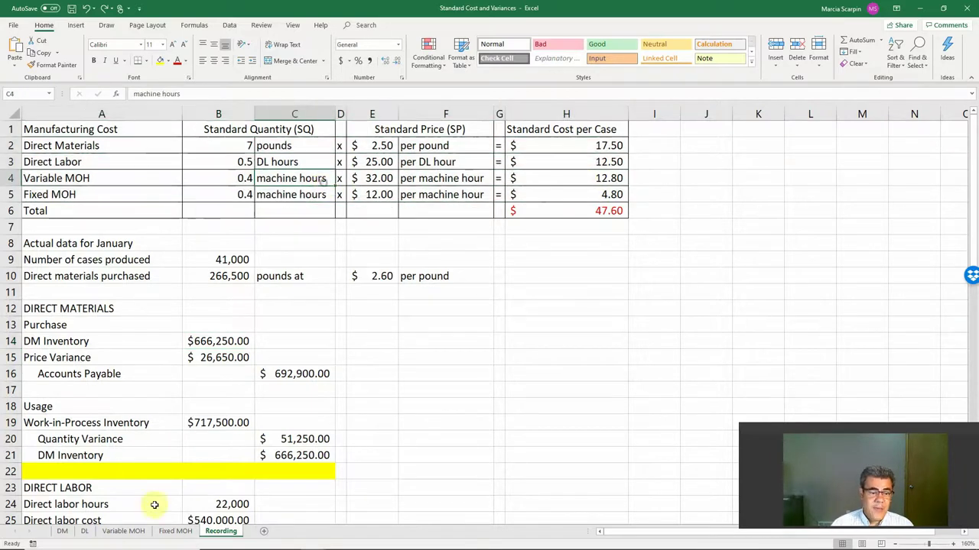
pyautogui.click(60, 533)
pyautogui.click(84, 533)
pyautogui.click(123, 532)
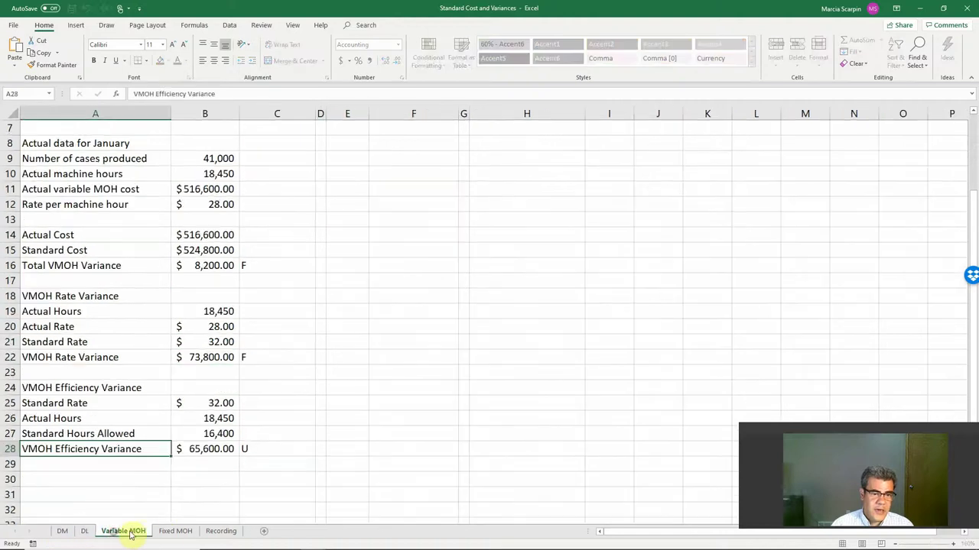
pyautogui.click(170, 533)
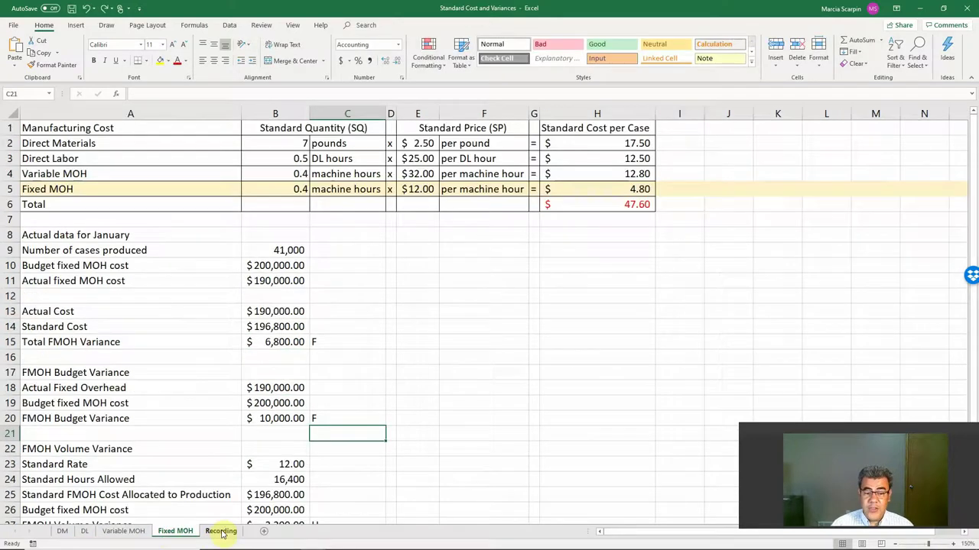
pyautogui.click(221, 532)
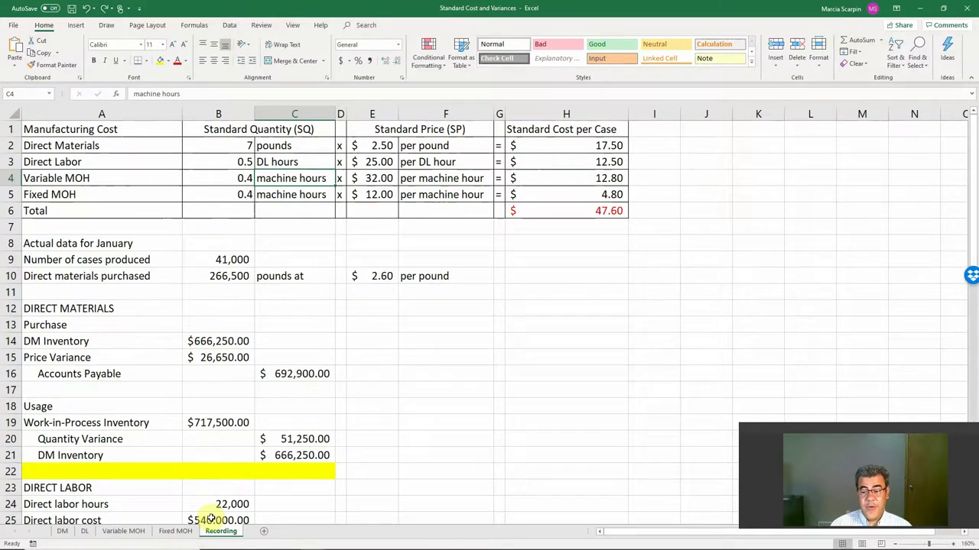
pyautogui.click(168, 530)
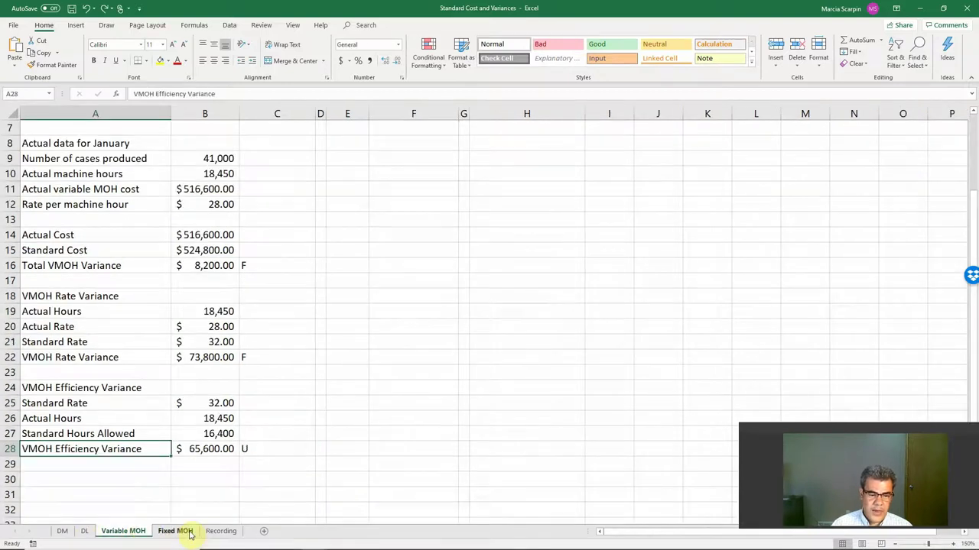
pyautogui.click(221, 530)
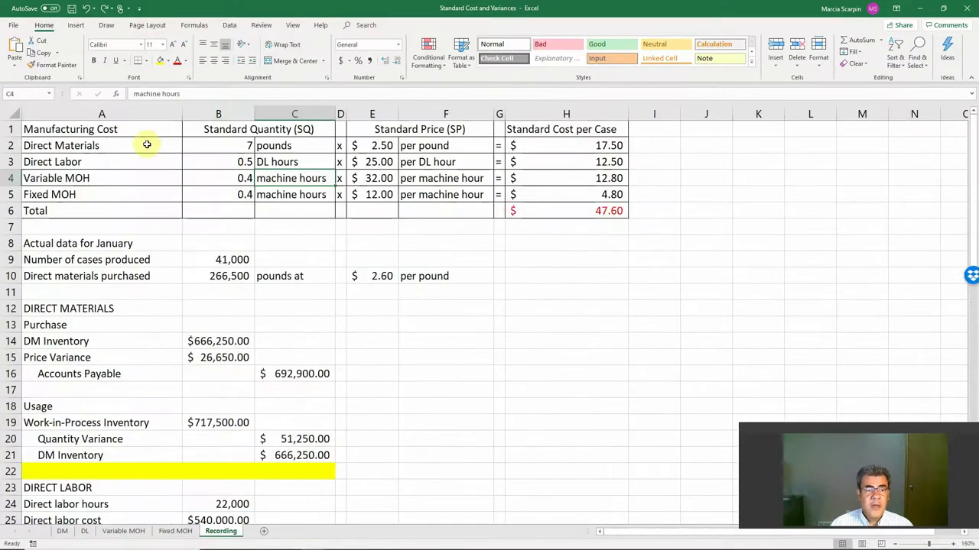
pyautogui.moveTo(146, 145); pyautogui.dragTo(537, 195)
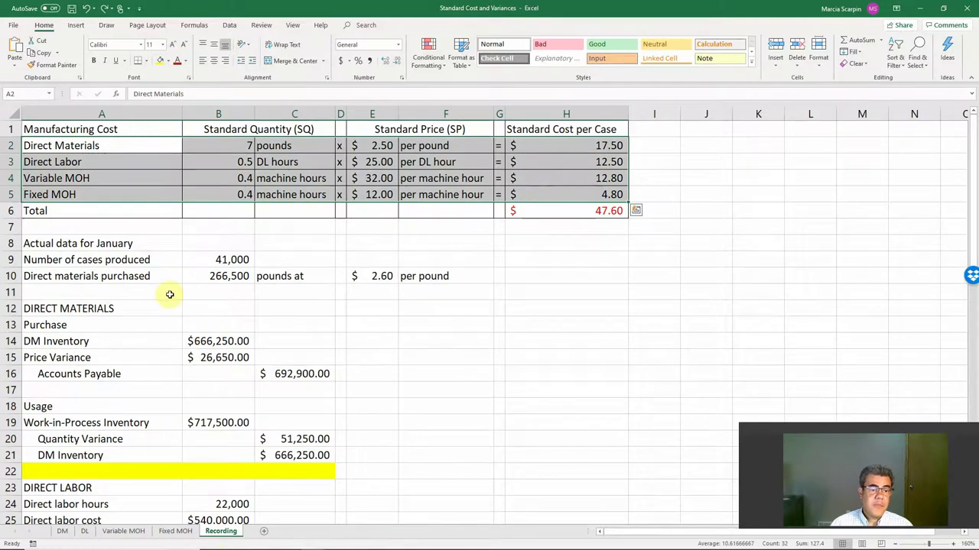
pyautogui.click(208, 255)
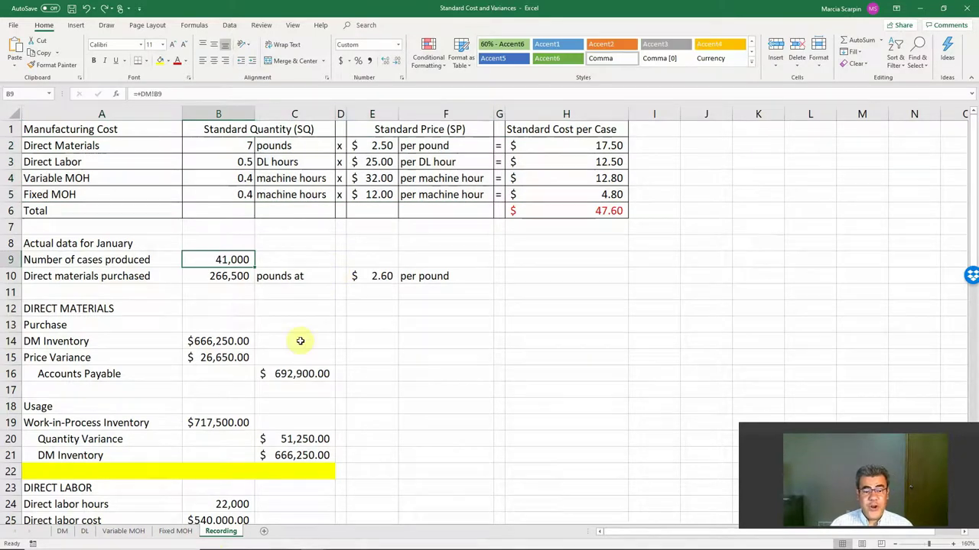
pyautogui.scroll(-4, 306, 352)
pyautogui.scroll(-3, 307, 357)
pyautogui.scroll(-1, 306, 357)
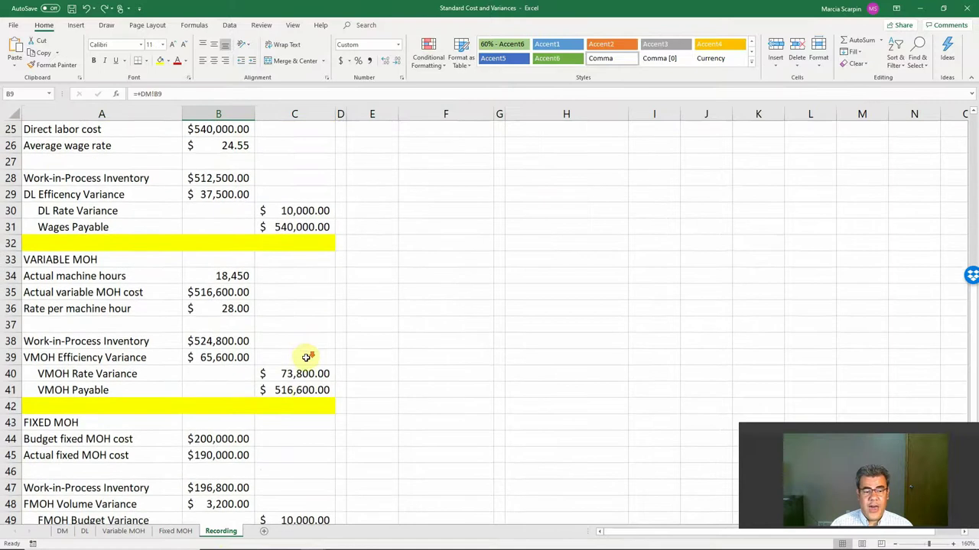
pyautogui.scroll(-1, 306, 357)
pyautogui.scroll(5, 306, 356)
pyautogui.scroll(4, 306, 353)
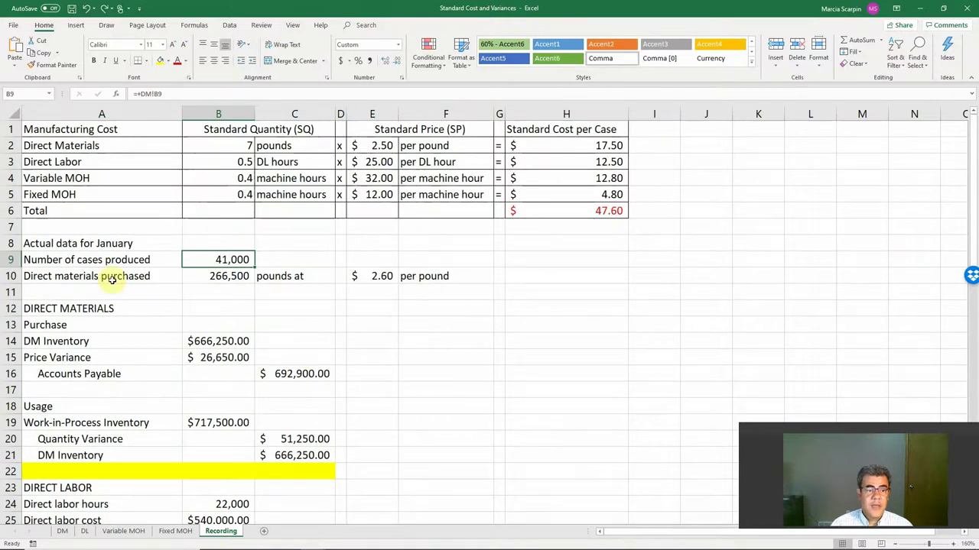
pyautogui.moveTo(107, 277); pyautogui.dragTo(209, 275)
pyautogui.click(209, 275)
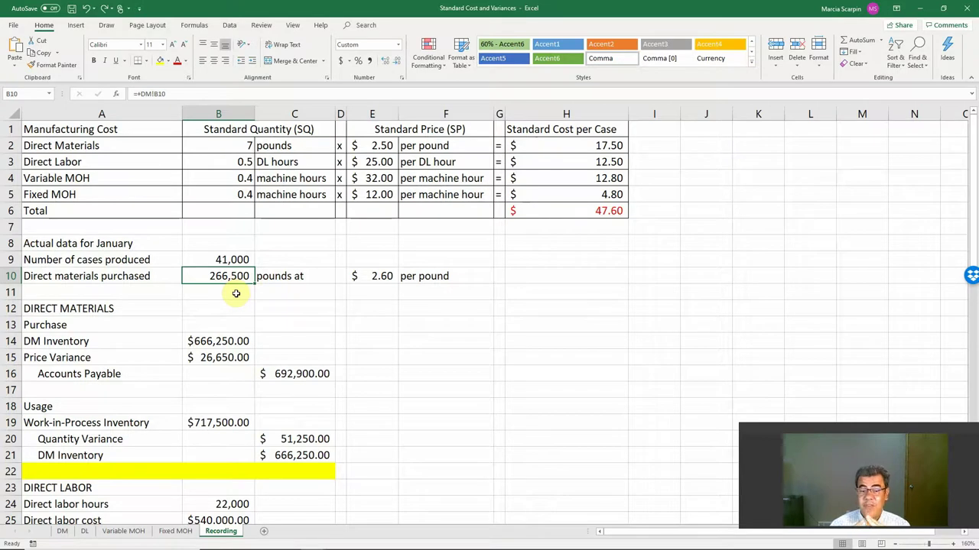
pyautogui.click(102, 343)
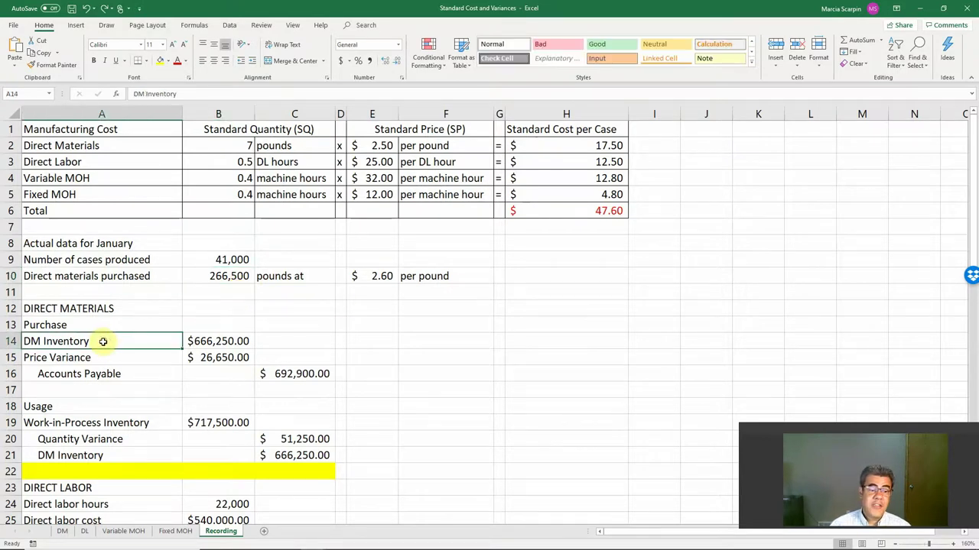
pyautogui.click(104, 426)
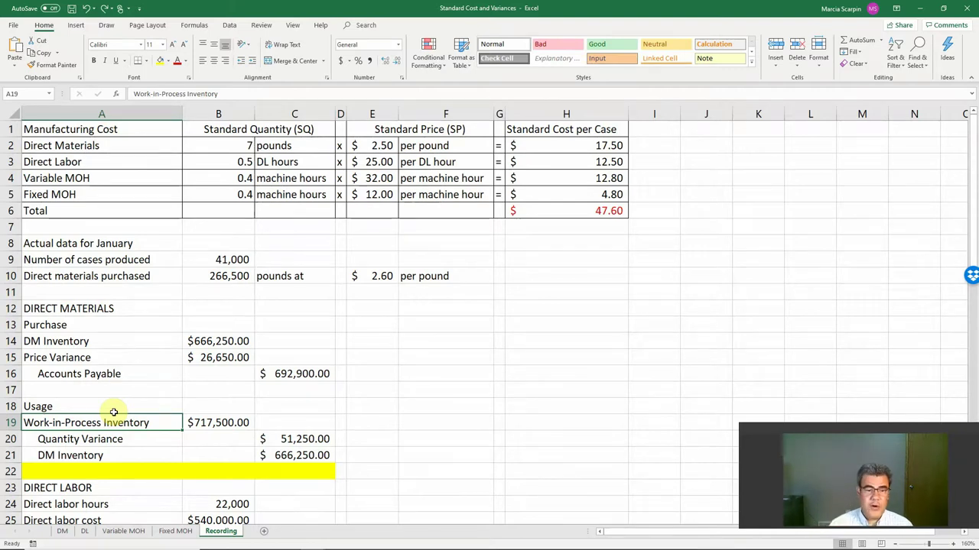
pyautogui.click(84, 335)
pyautogui.click(96, 325)
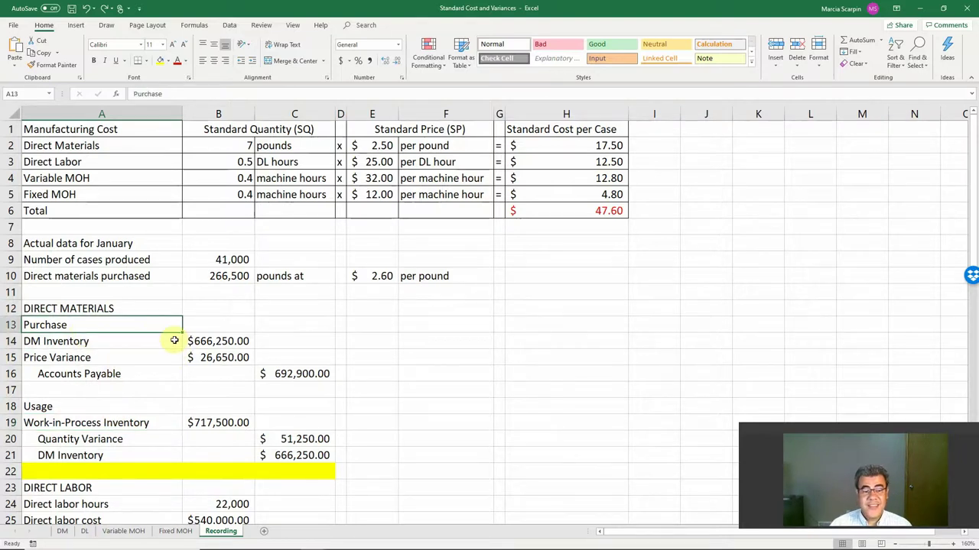
# Clear the purchase entry and set Accounts Payable to pounds purchased times actual price (=+B10*E10).
pyautogui.moveTo(210, 344); pyautogui.dragTo(285, 375)
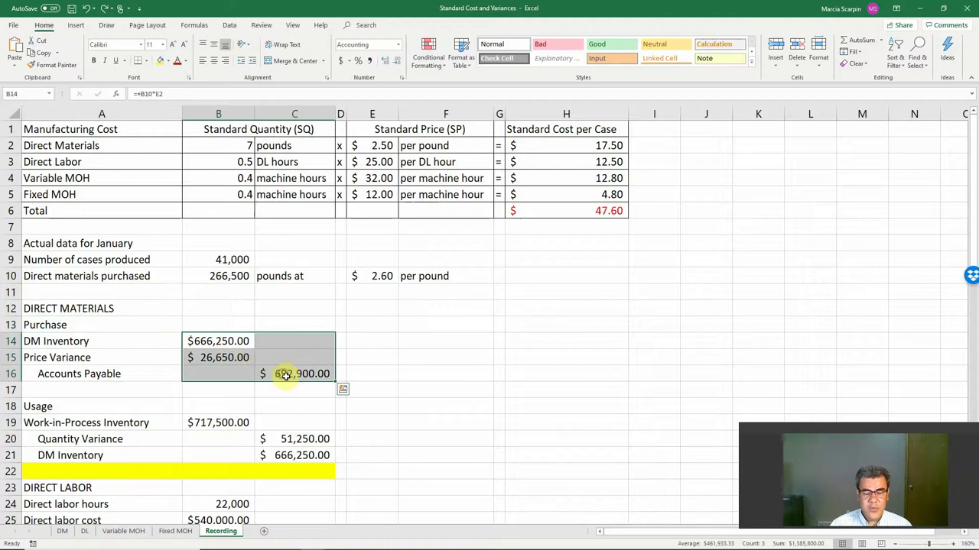
pyautogui.press('Delete')
pyautogui.hotkey('shift', 'BackSpace')
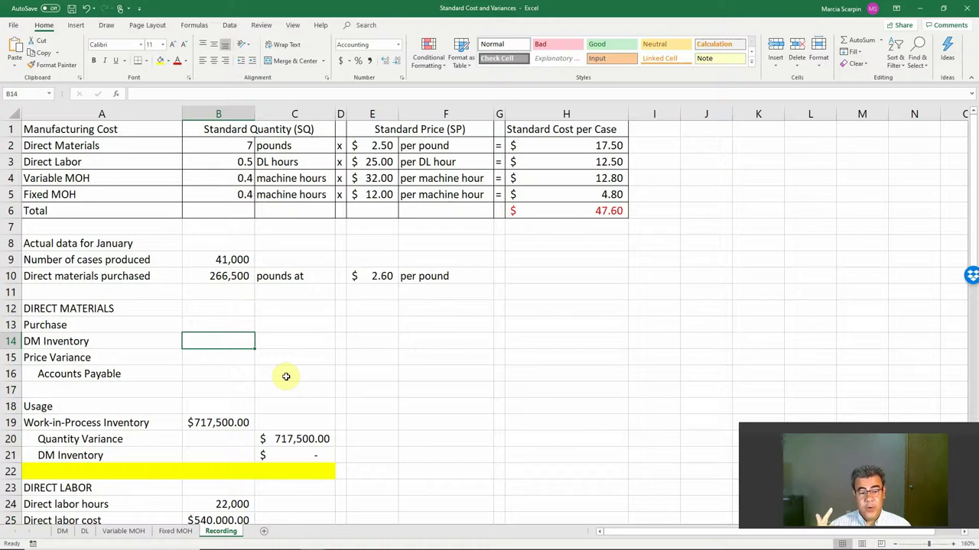
pyautogui.click(287, 376)
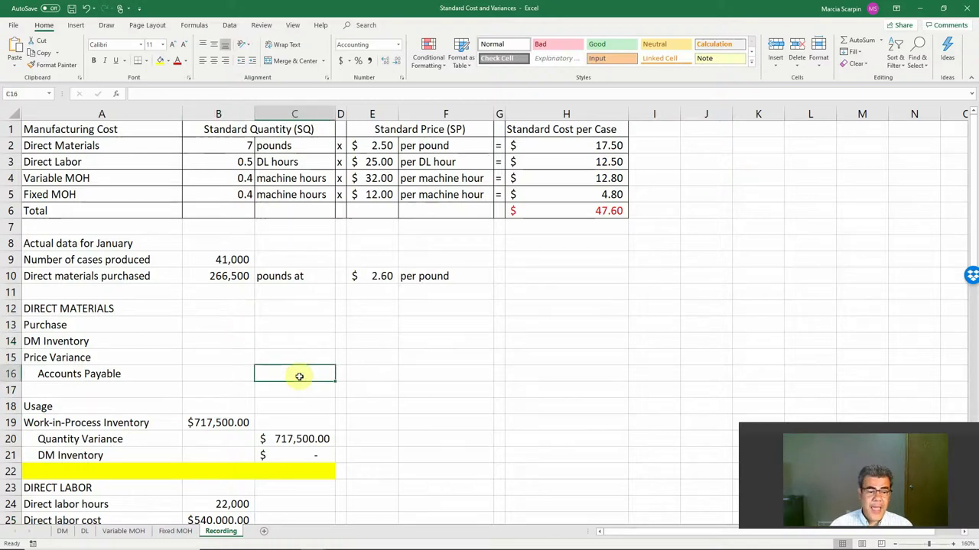
pyautogui.write('+')
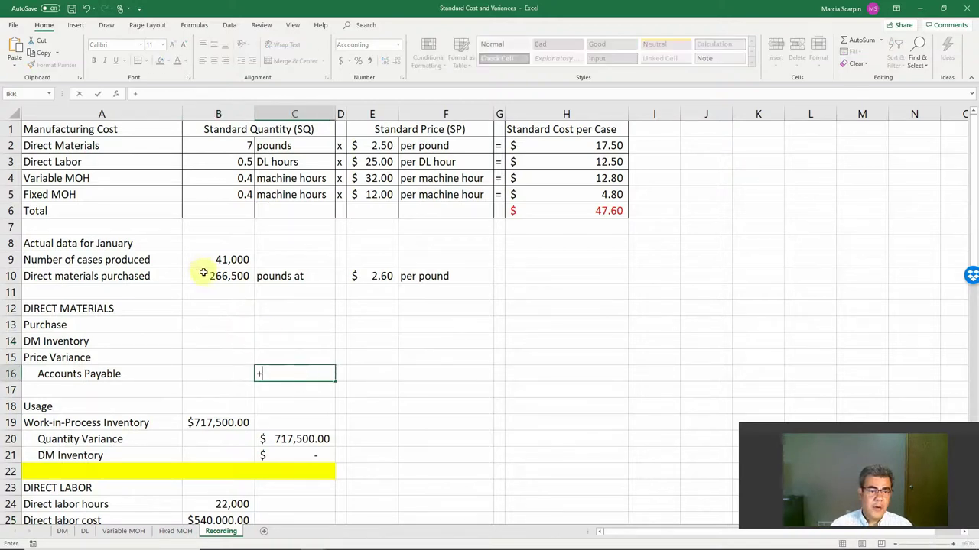
pyautogui.click(205, 274)
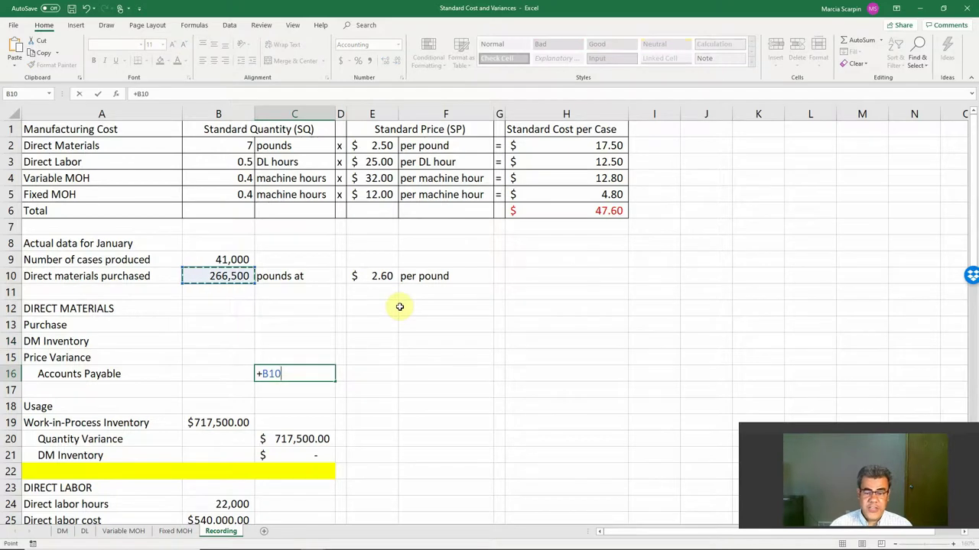
pyautogui.write('*')
pyautogui.click(374, 262)
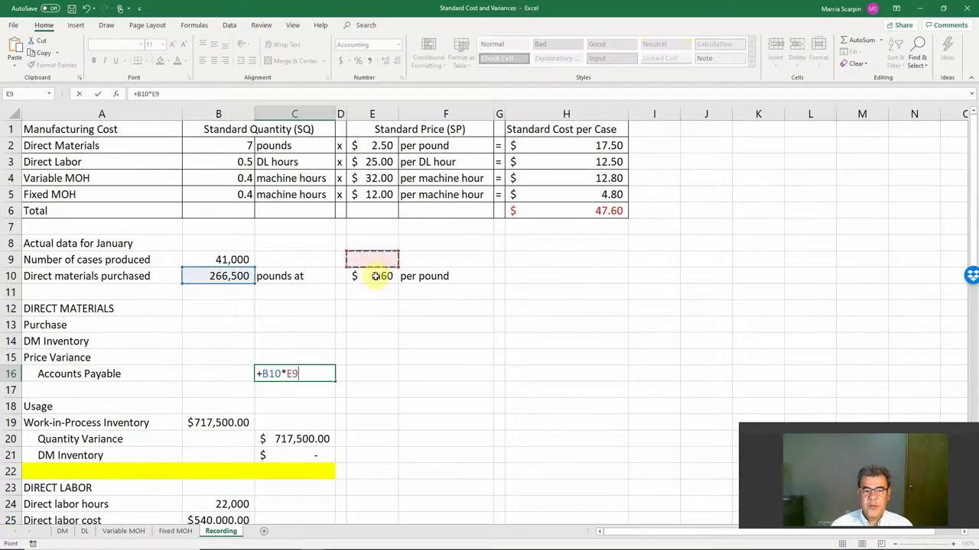
pyautogui.click(375, 276)
pyautogui.press('Return')
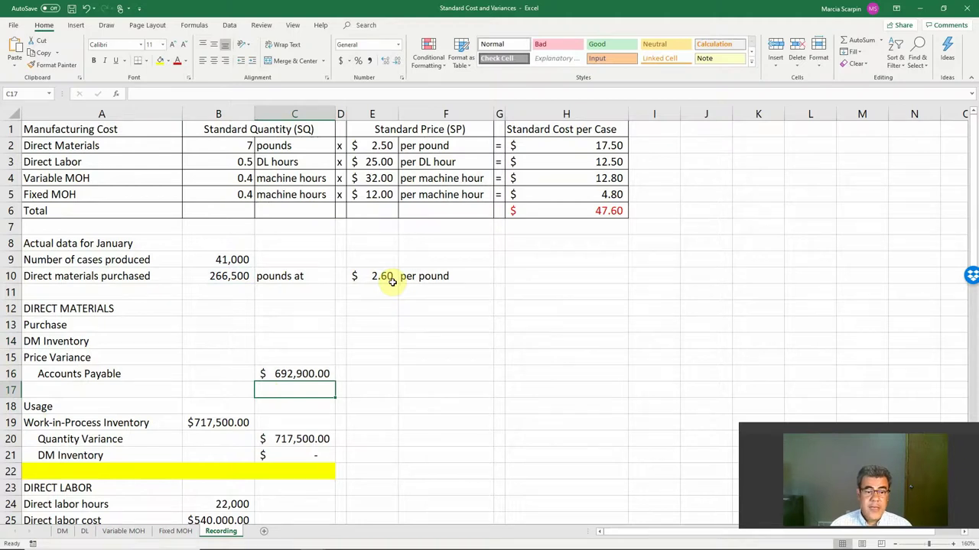
# Set DM Inventory to pounds purchased times standard price (=+B10*E2), giving $666,250.
pyautogui.press('Up')
pyautogui.press('Up')
pyautogui.press('Up')
pyautogui.press('Left')
pyautogui.write('+')
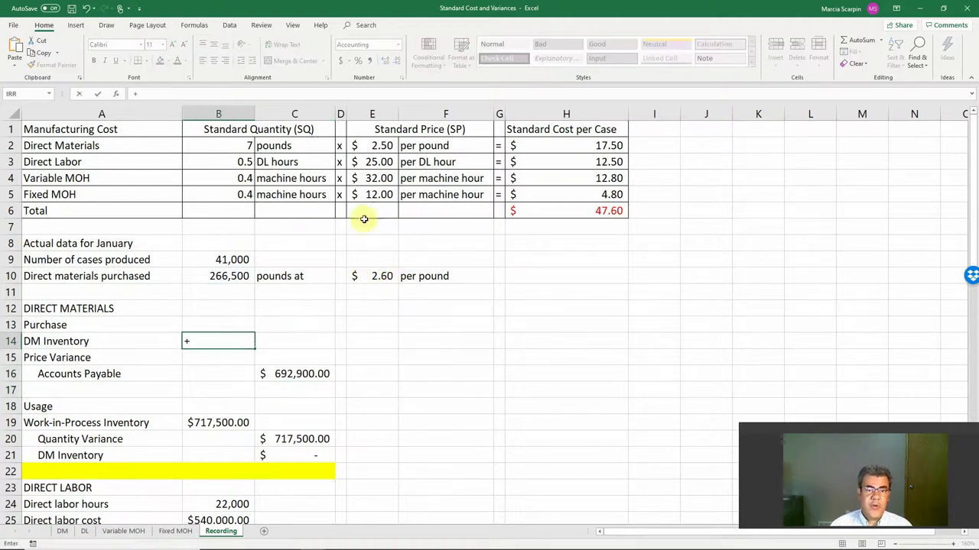
pyautogui.click(233, 275)
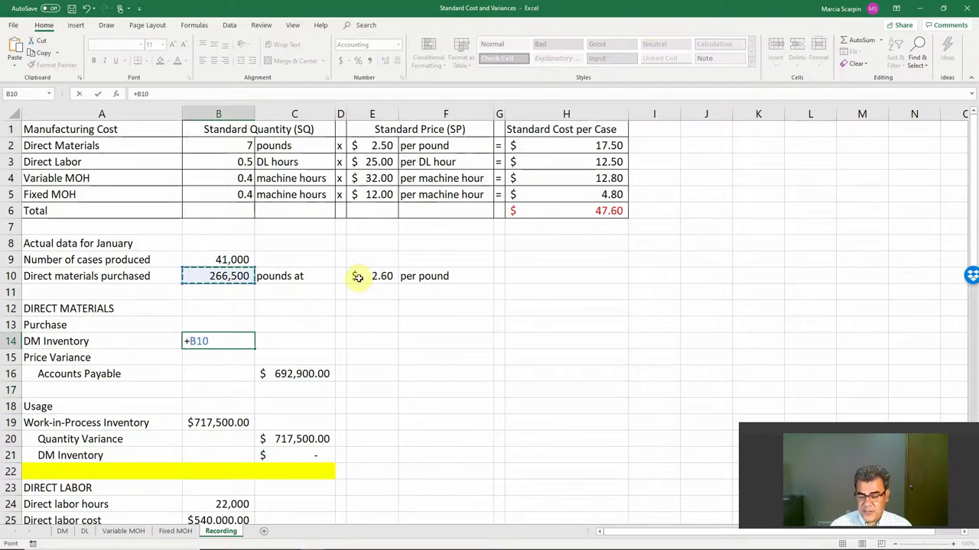
pyautogui.write('*')
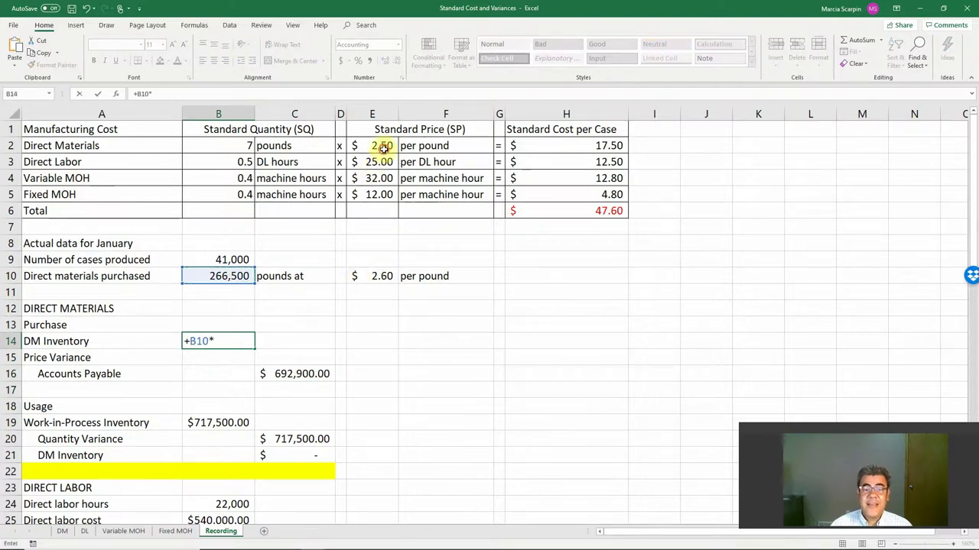
pyautogui.click(382, 148)
pyautogui.press('Return')
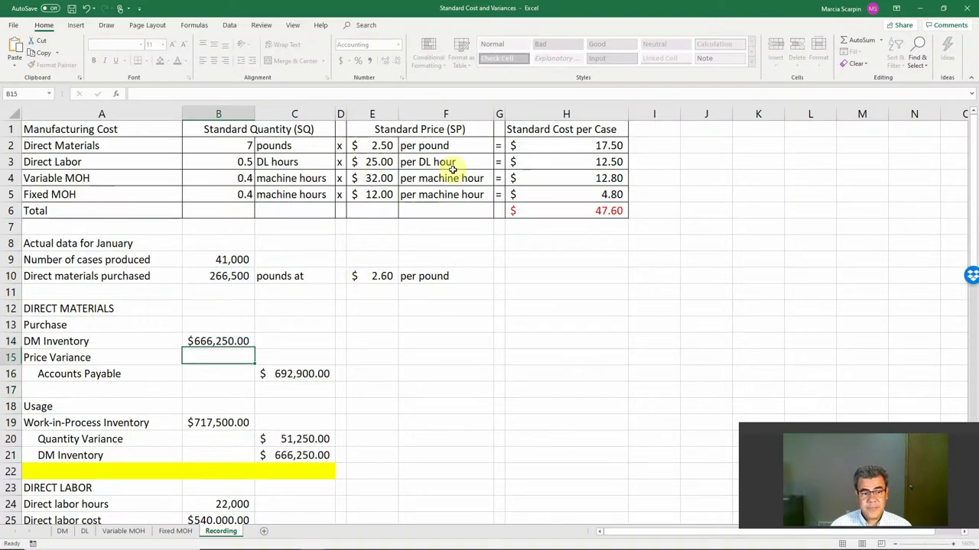
# Enter =+C16-B14 as the Price Variance in B15, giving $26,650.
pyautogui.click(205, 338)
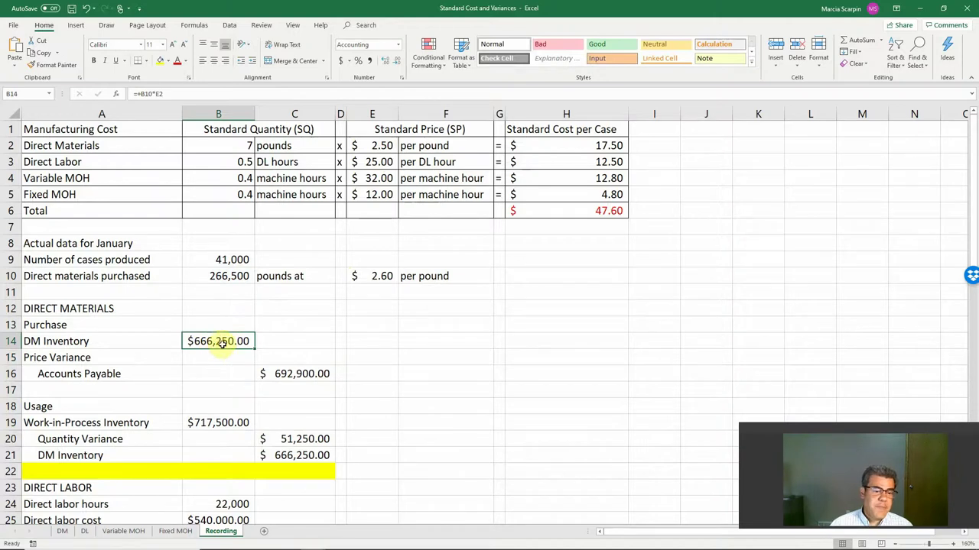
pyautogui.moveTo(221, 343); pyautogui.dragTo(300, 372)
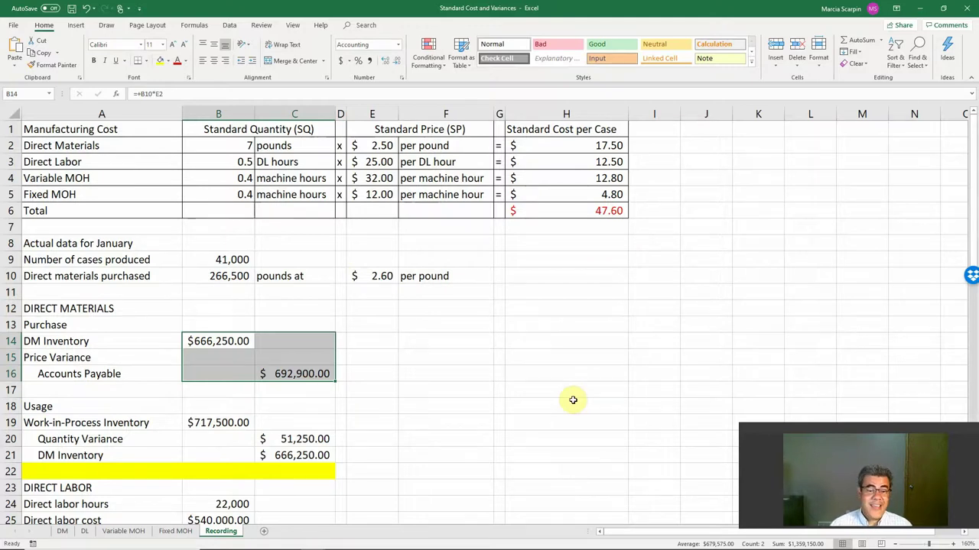
pyautogui.click(282, 372)
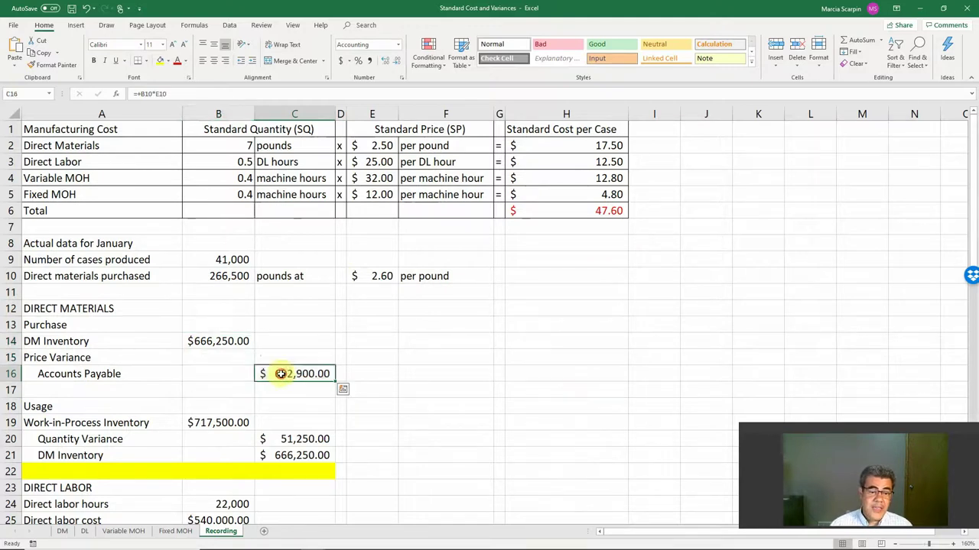
pyautogui.click(216, 342)
pyautogui.click(215, 359)
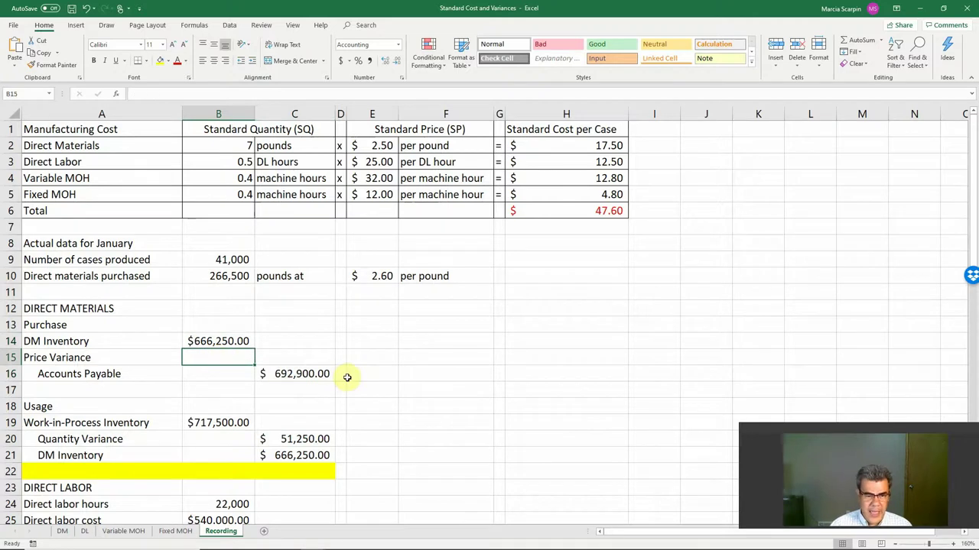
pyautogui.write('+C16-')
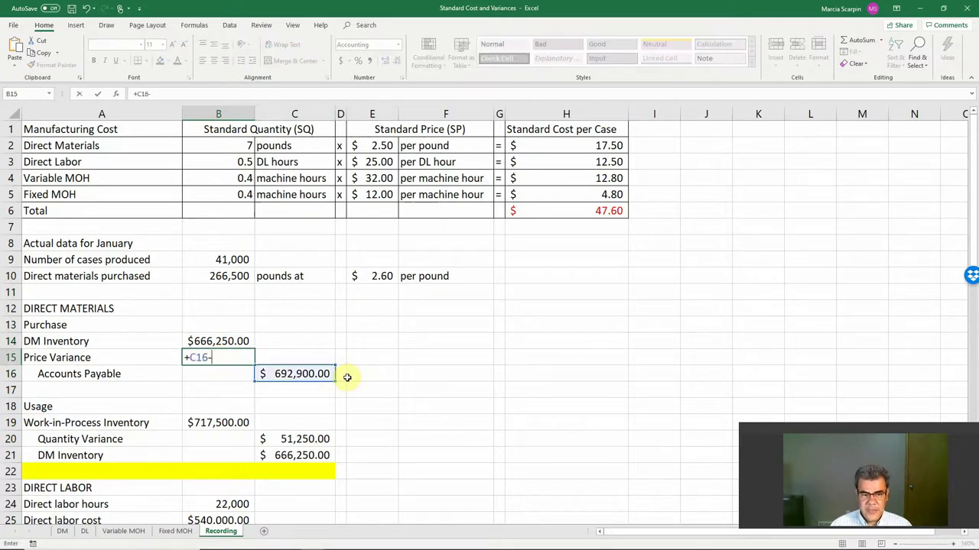
pyautogui.press('Up')
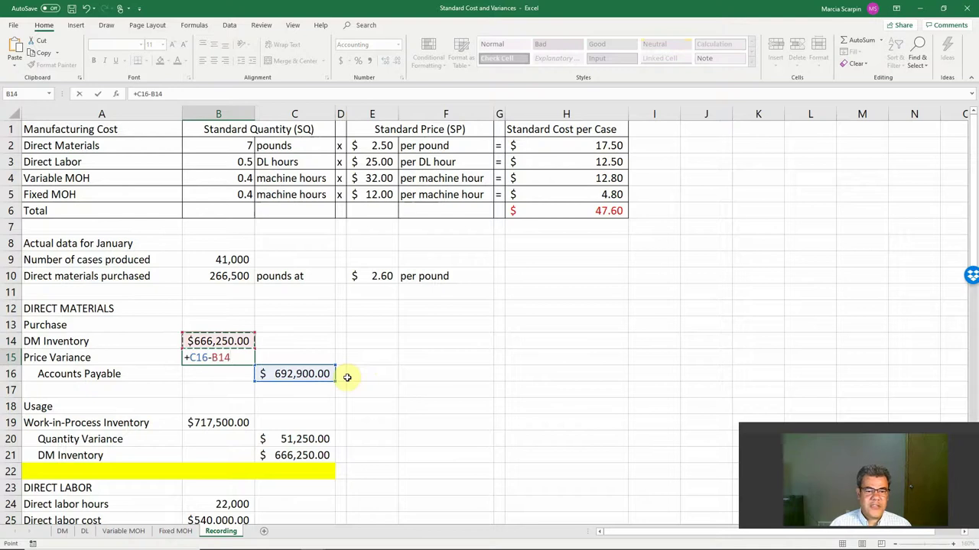
pyautogui.press('Return')
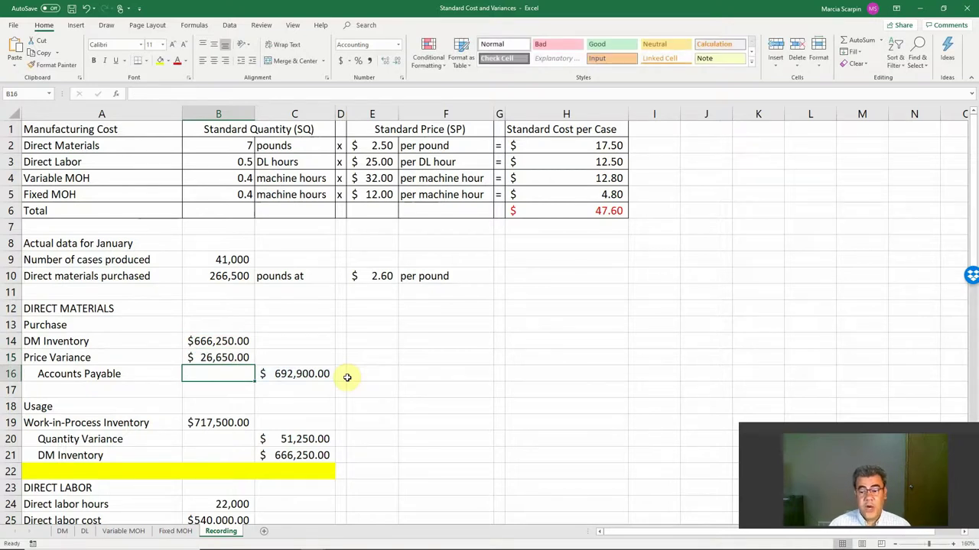
pyautogui.click(211, 353)
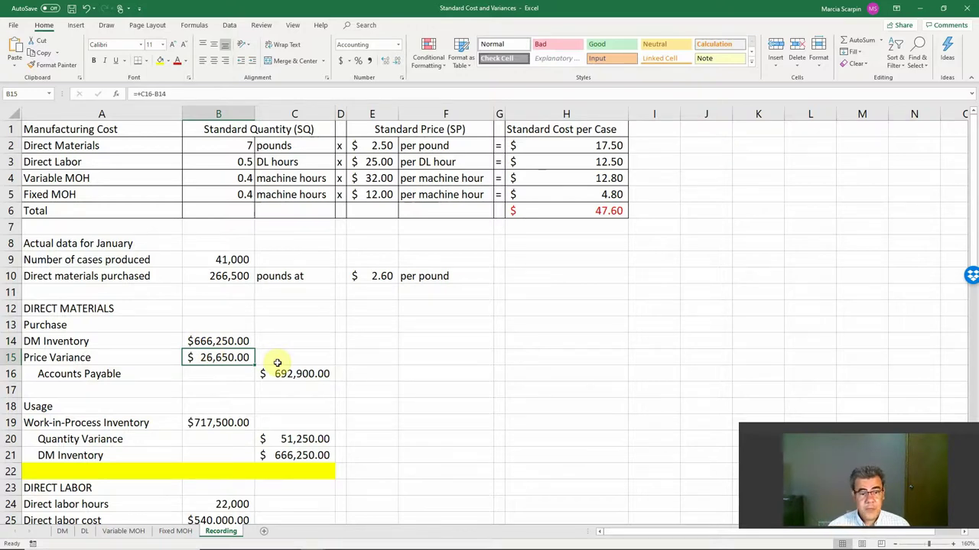
pyautogui.click(63, 531)
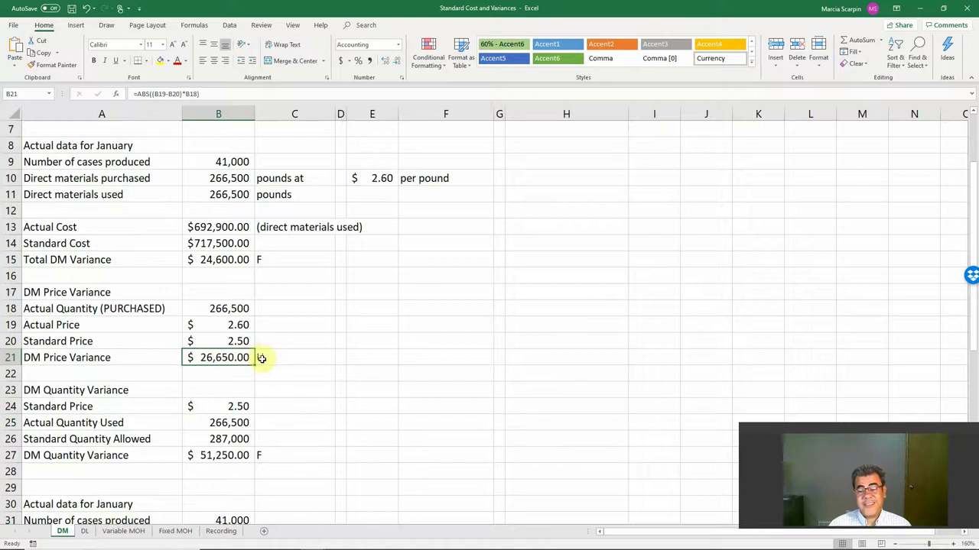
pyautogui.click(221, 531)
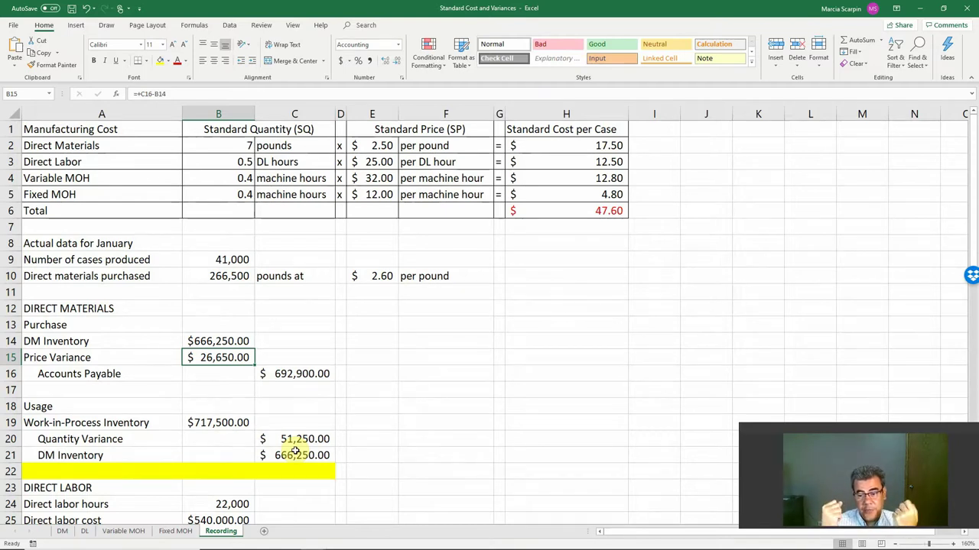
# Clear the usage entry amounts in B19:C21.
pyautogui.moveTo(212, 424); pyautogui.dragTo(306, 454)
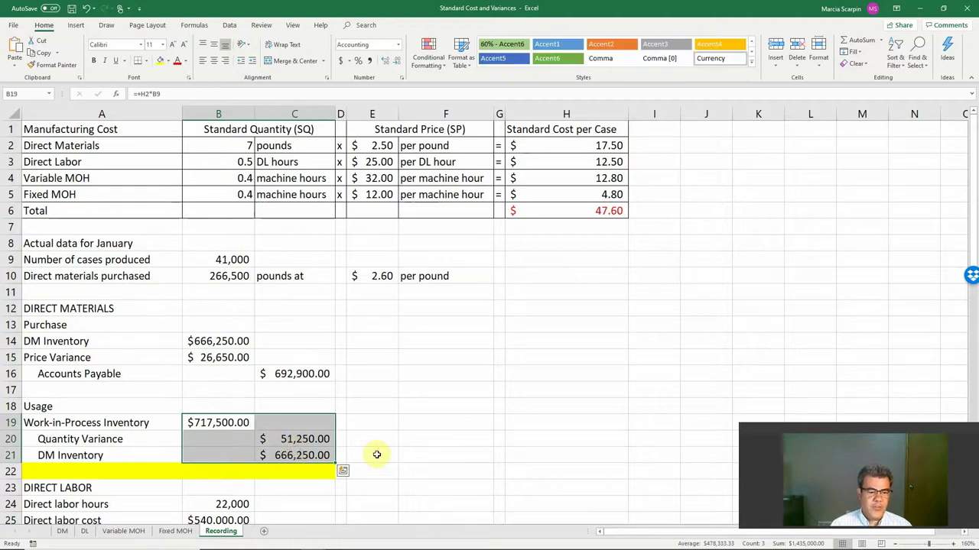
pyautogui.hotkey('shift', 'BackSpace')
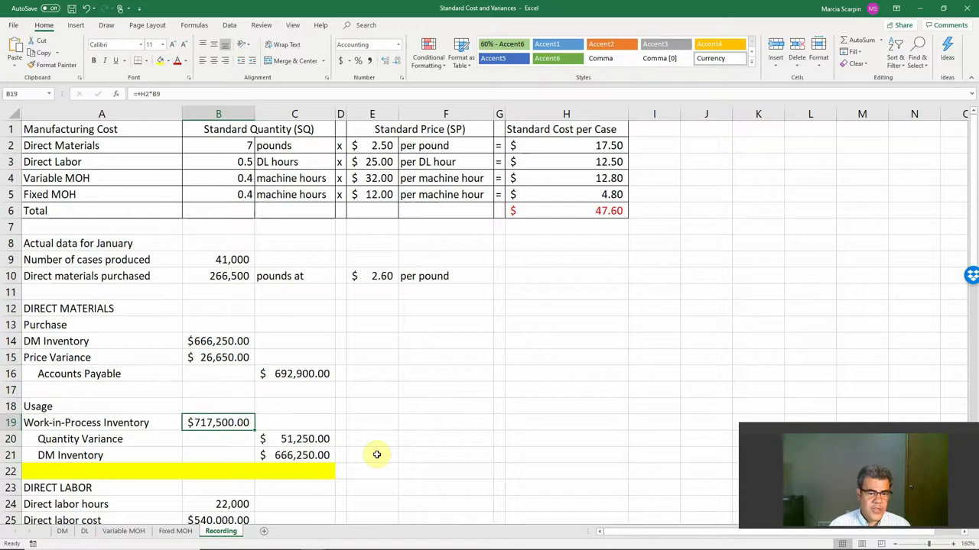
pyautogui.press('Down')
pyautogui.press('Down')
pyautogui.press('Up')
pyautogui.press('Up')
pyautogui.press('Down')
pyautogui.press('Down')
pyautogui.press('Right')
pyautogui.press('Up')
pyautogui.press('Up')
pyautogui.press('Left')
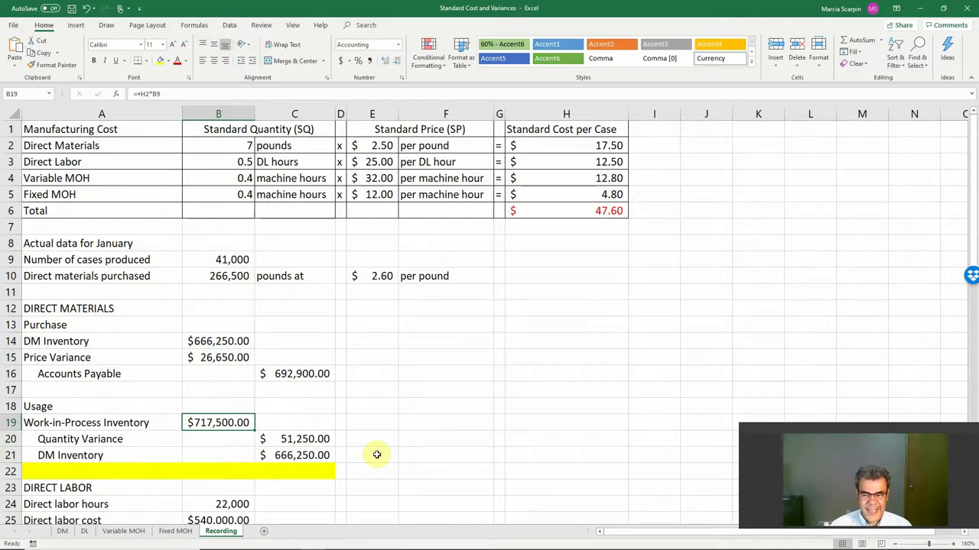
pyautogui.hotkey('shift', 'Down')
pyautogui.hotkey('shift', 'Down')
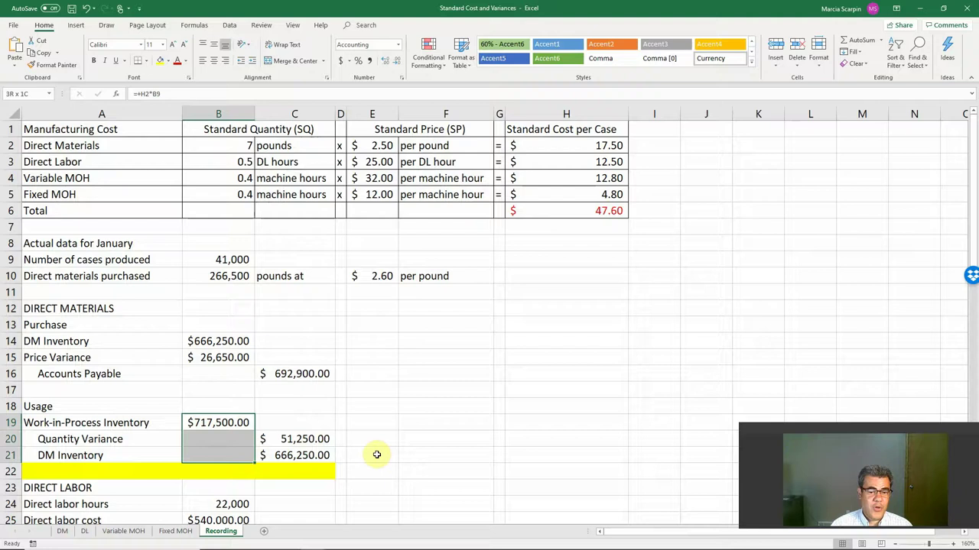
pyautogui.hotkey('shift', 'Right')
pyautogui.press('Delete')
pyautogui.hotkey('shift', 'Up')
pyautogui.hotkey('shift', 'Up')
pyautogui.hotkey('shift', 'Left')
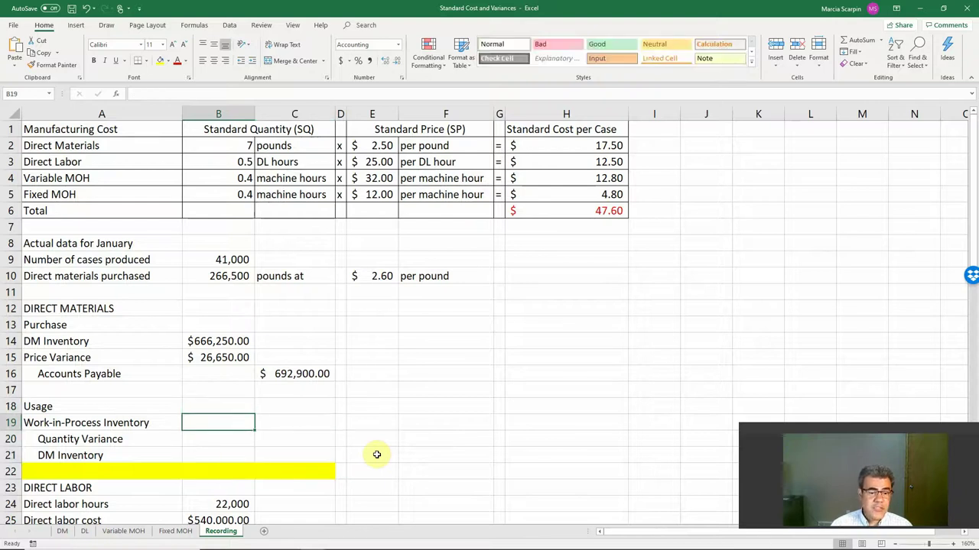
# Debit Work-in-Process Inventory with =H2*B9, standard DM cost per case times cases ($717,500).
pyautogui.write('+')
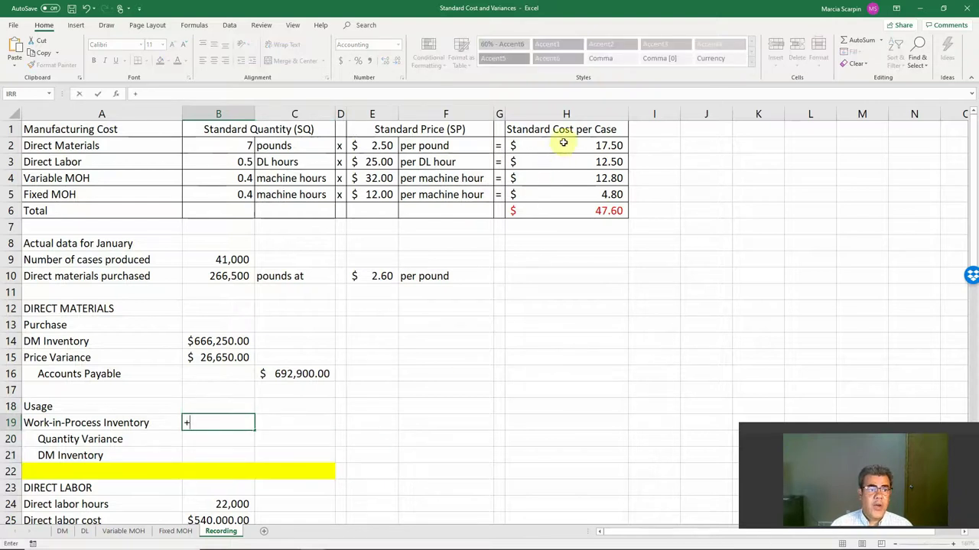
pyautogui.click(569, 147)
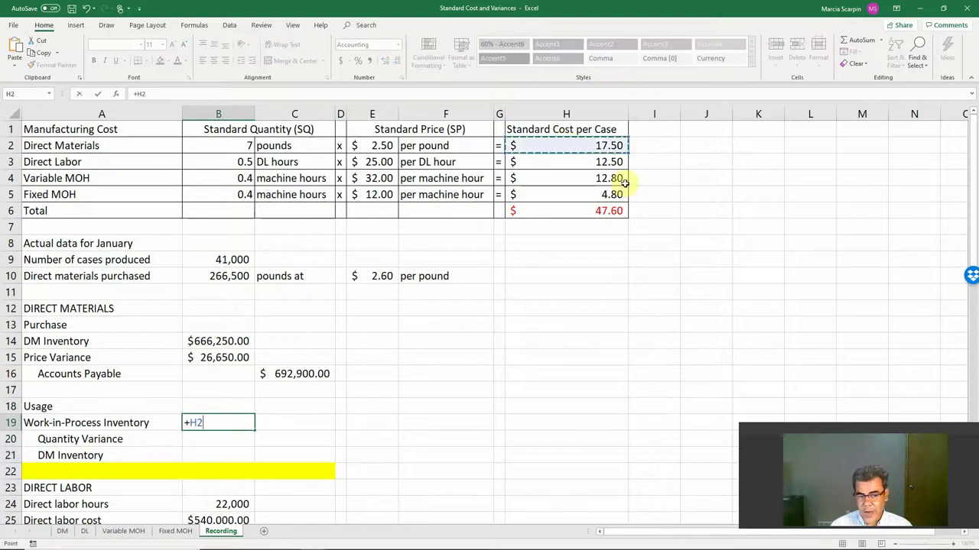
pyautogui.write('*')
pyautogui.click(226, 261)
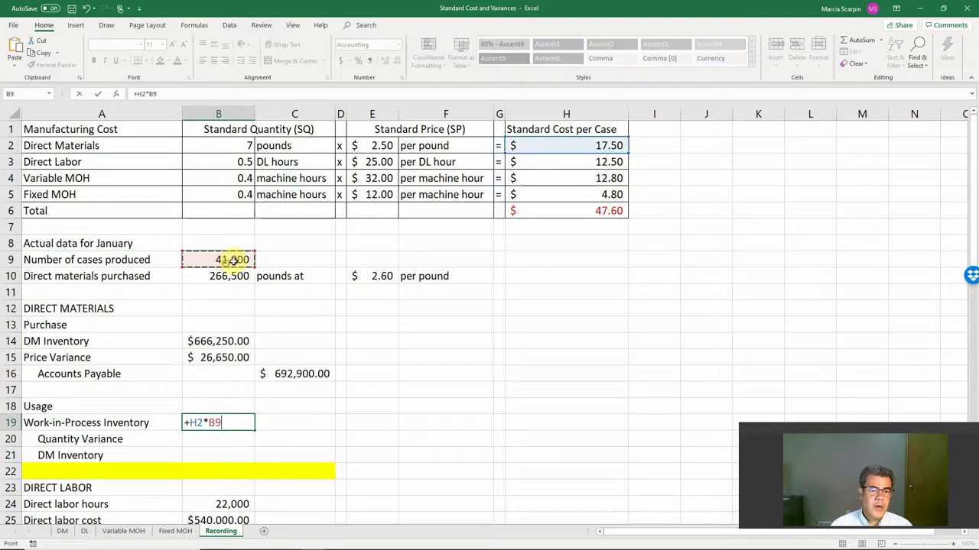
pyautogui.press('Return')
pyautogui.press('Return')
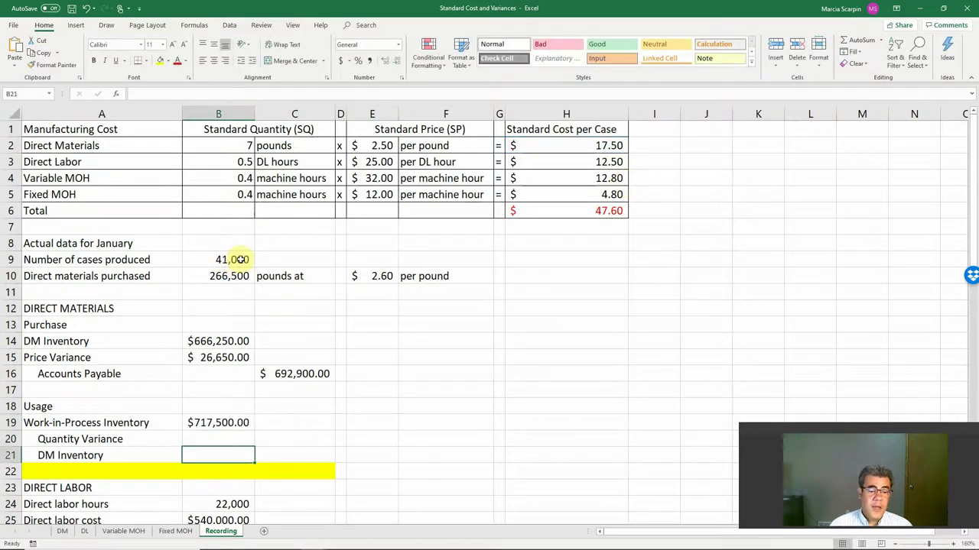
pyautogui.press('Tab')
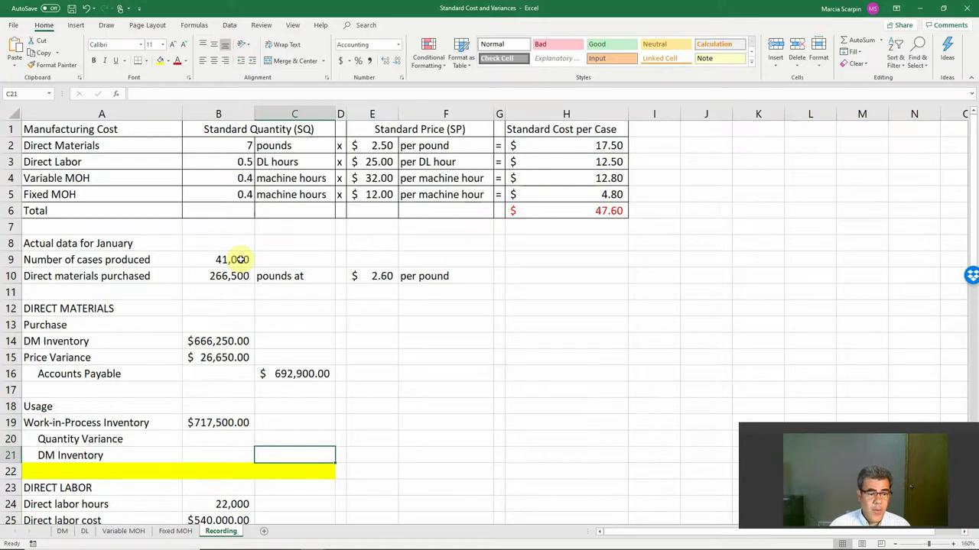
pyautogui.press('Up')
pyautogui.press('Up')
pyautogui.press('Left')
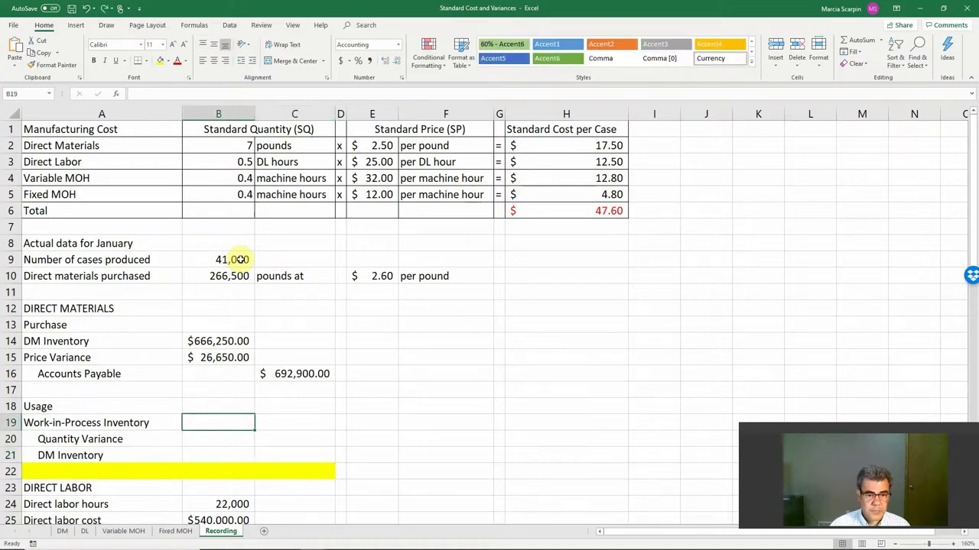
pyautogui.hotkey('ctrl', 'v')
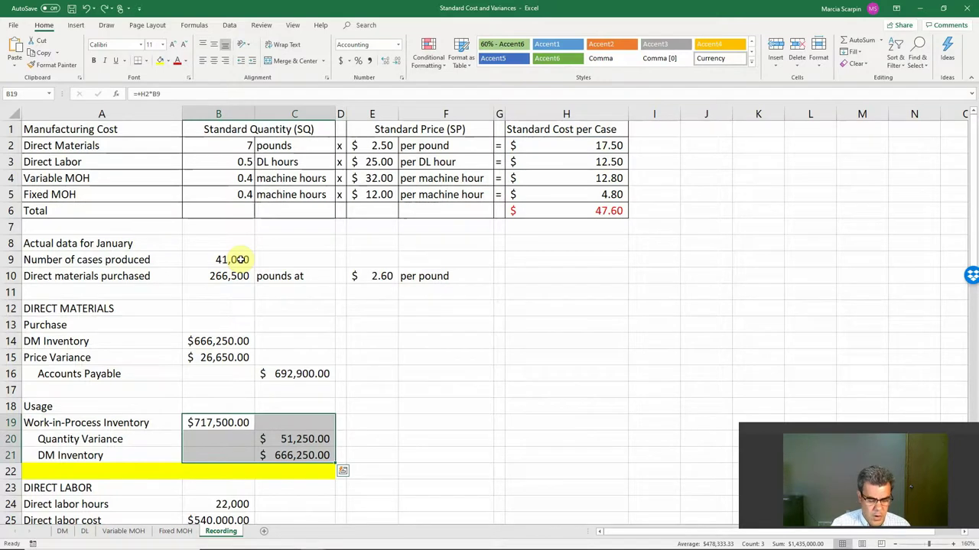
pyautogui.press('Delete')
pyautogui.write('=H2*B9')
pyautogui.press('Return')
pyautogui.press('Up')
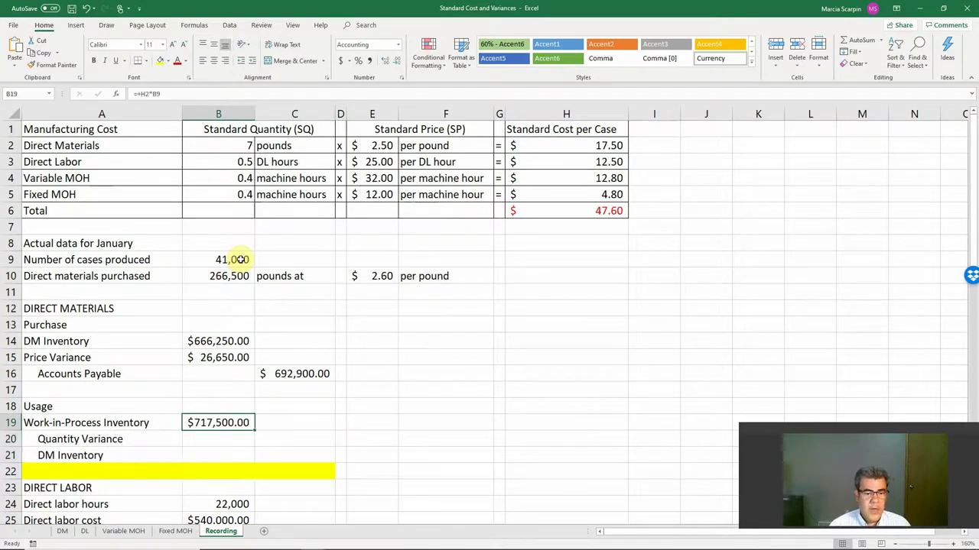
# Credit DM Inventory with pounds purchased times standard price (+B10*E2), $666,250.
pyautogui.press('Down')
pyautogui.press('Down')
pyautogui.press('Right')
pyautogui.write('+')
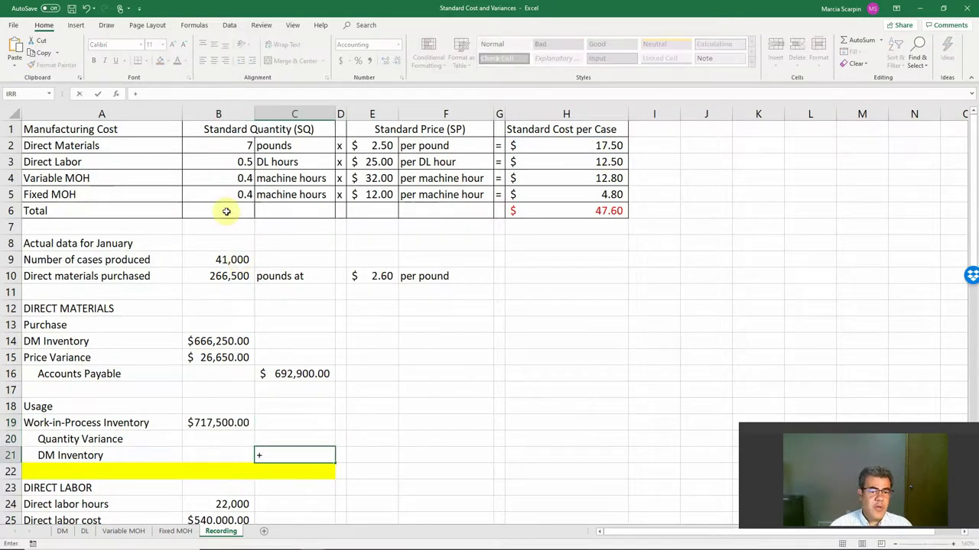
pyautogui.click(237, 276)
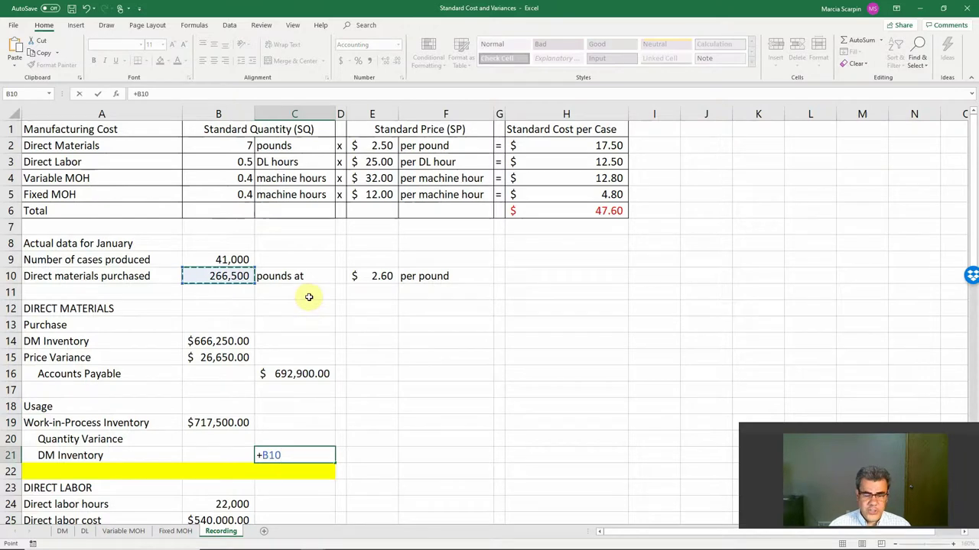
pyautogui.write('*')
pyautogui.click(368, 141)
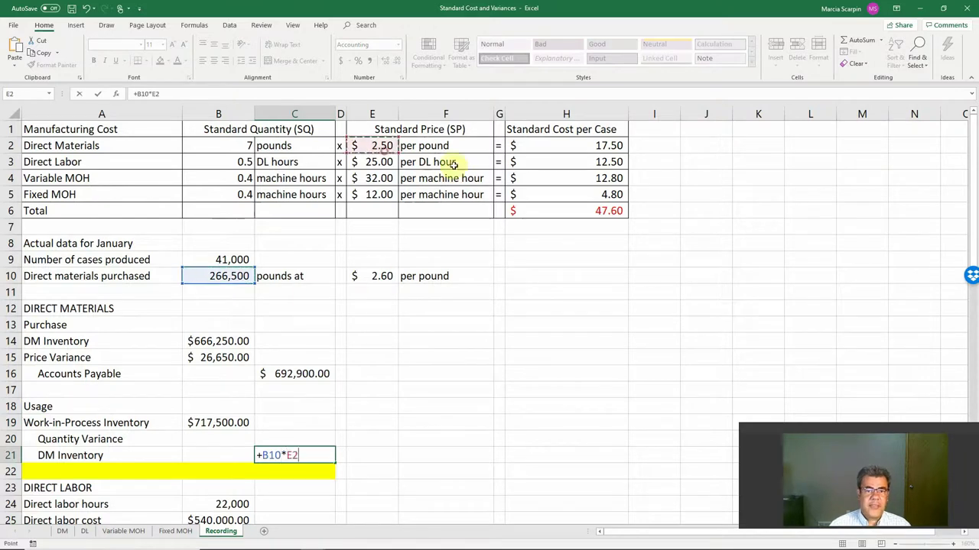
pyautogui.press('Return')
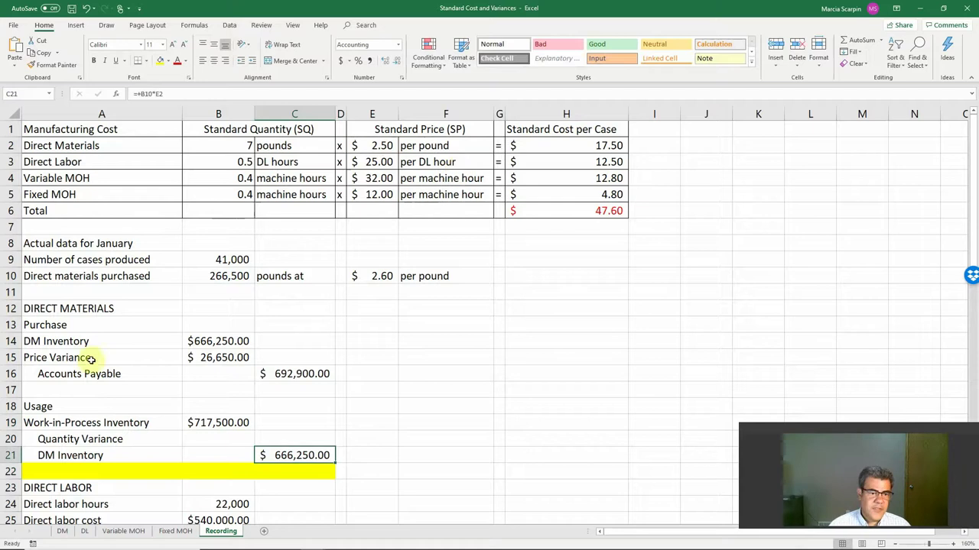
pyautogui.click(204, 344)
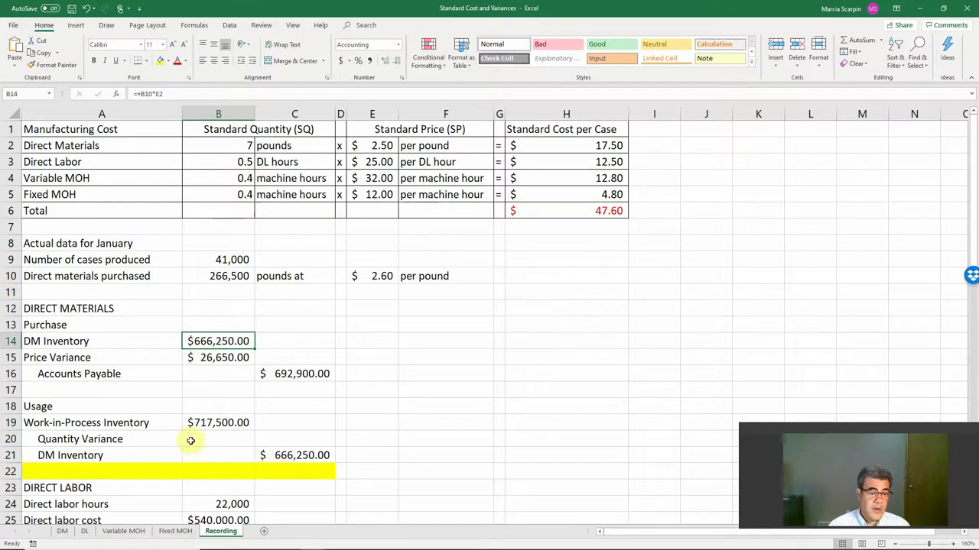
# Set the Quantity Variance to Work-in-Process minus DM Inventory (+B19-C21), $51,250.
pyautogui.moveTo(194, 428); pyautogui.dragTo(283, 457)
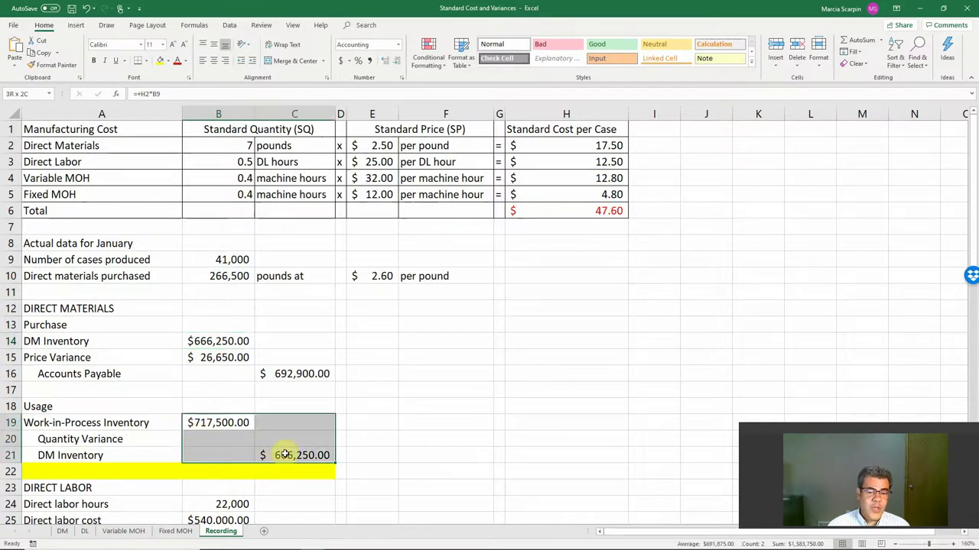
pyautogui.click(303, 440)
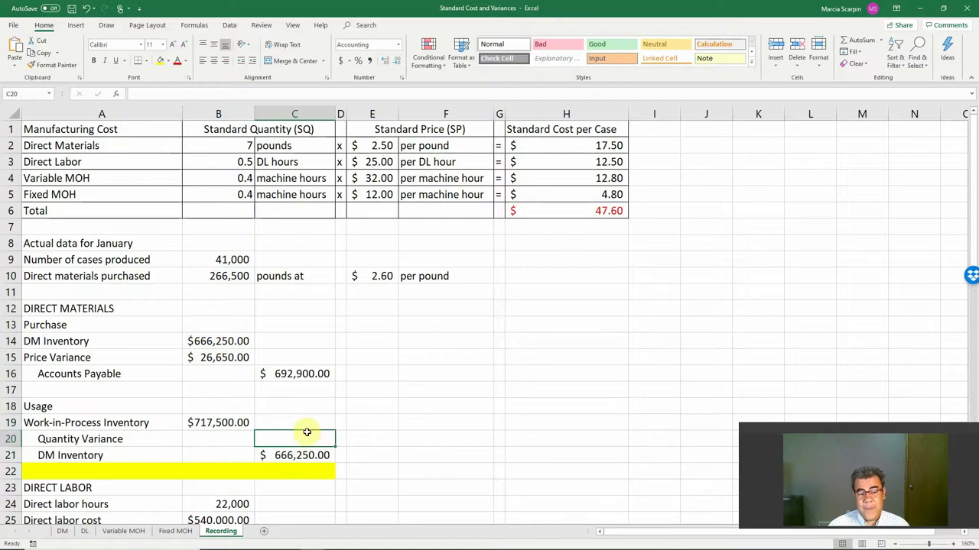
pyautogui.write('+')
pyautogui.press('Up')
pyautogui.press('Left')
pyautogui.write('-')
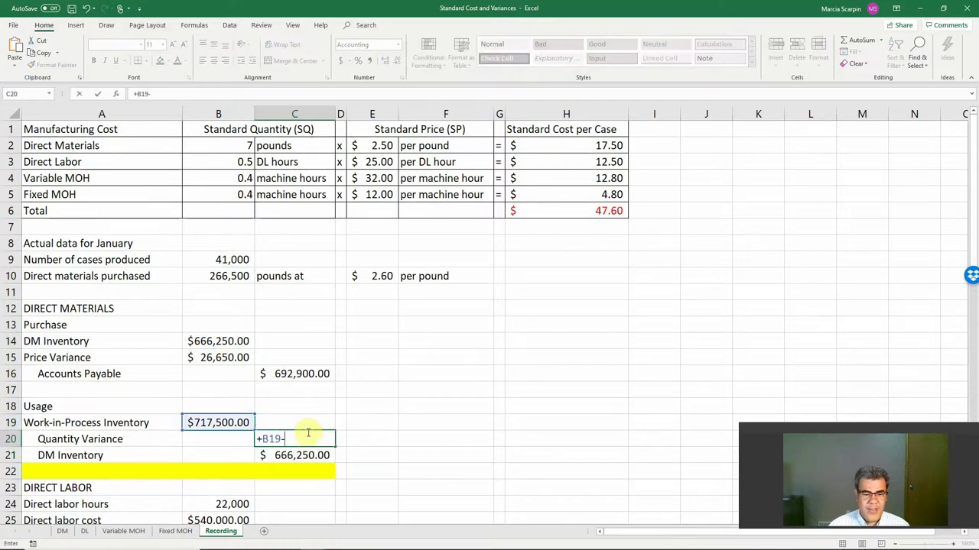
pyautogui.press('Down')
pyautogui.press('Return')
pyautogui.click(306, 438)
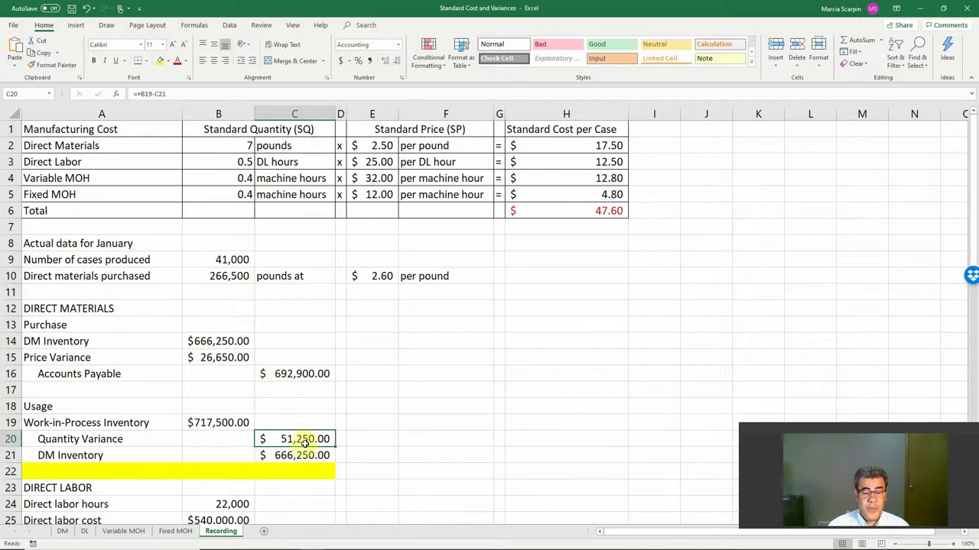
# Review the DM sheet's quantity variance calculation and its favourable/unfavourable label formula.
pyautogui.click(63, 533)
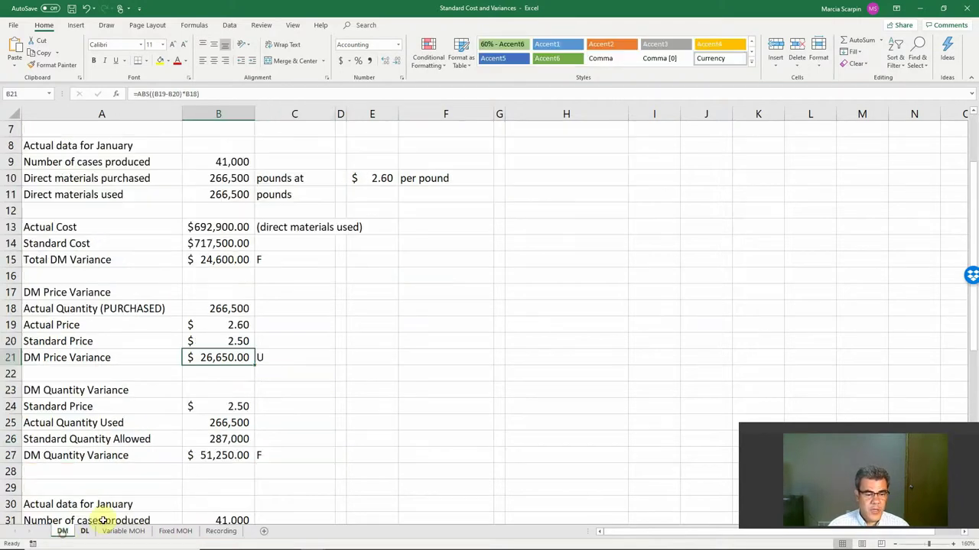
pyautogui.scroll(-1, 201, 481)
pyautogui.click(227, 410)
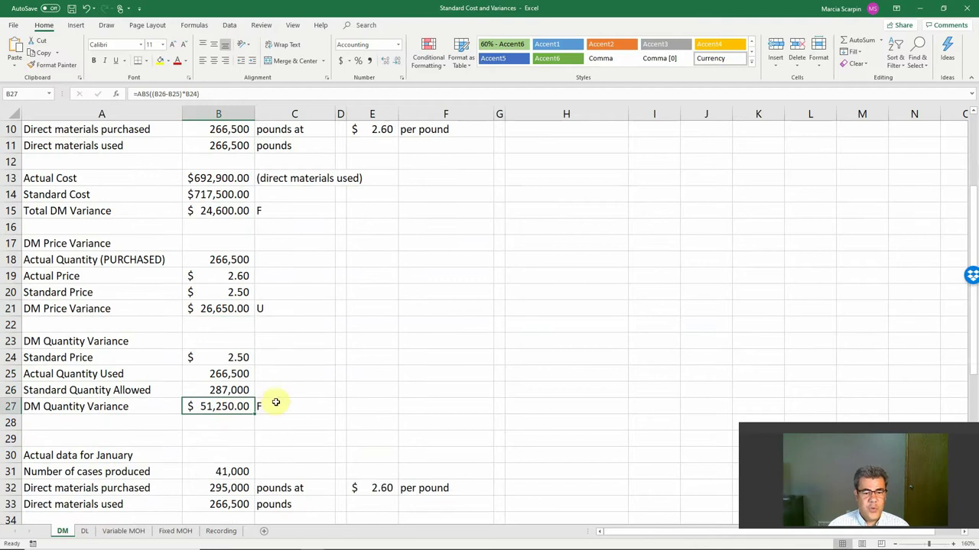
pyautogui.click(275, 403)
pyautogui.scroll(1, 275, 404)
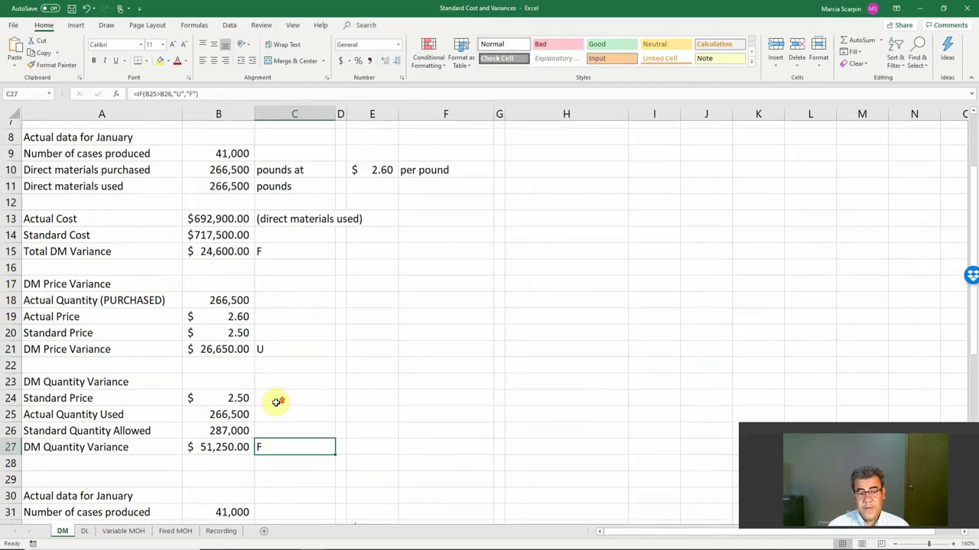
# On the Recording sheet, inspect the direct labor hours and cost formulas and select the labor entry.
pyautogui.click(219, 531)
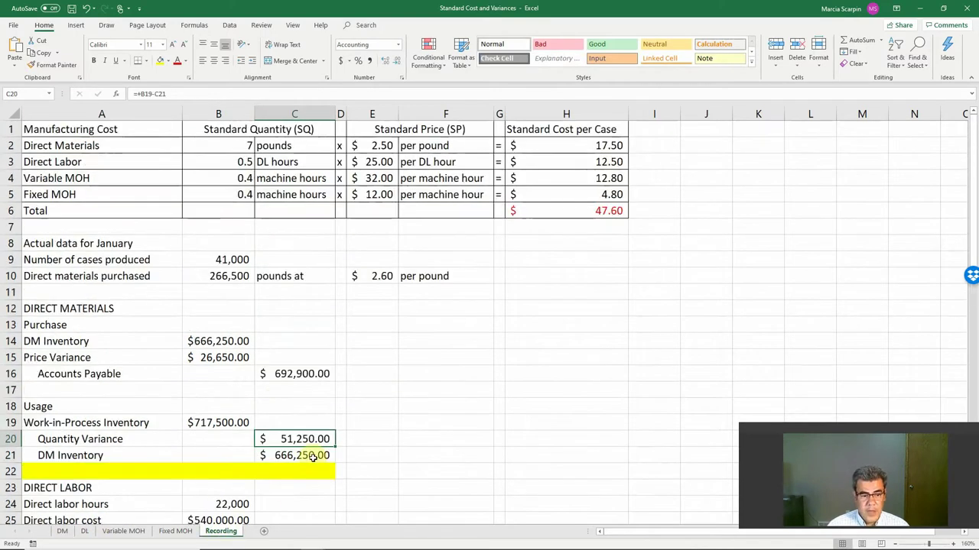
pyautogui.scroll(-1, 302, 470)
pyautogui.scroll(-1, 294, 466)
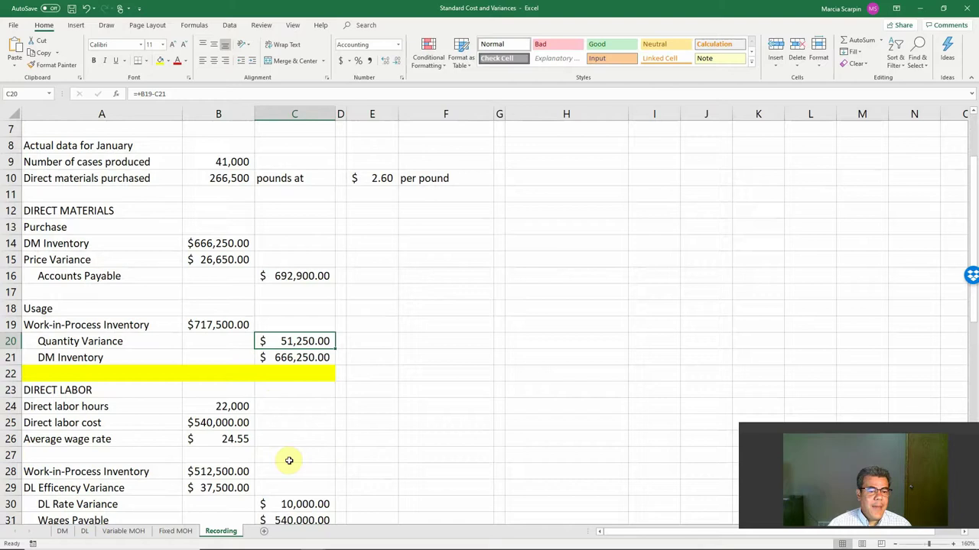
pyautogui.click(229, 406)
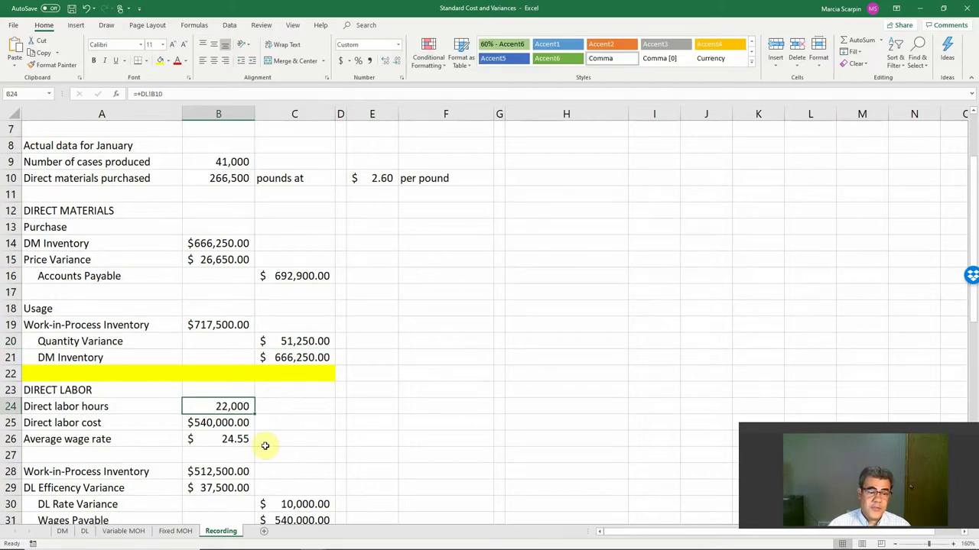
pyautogui.click(214, 425)
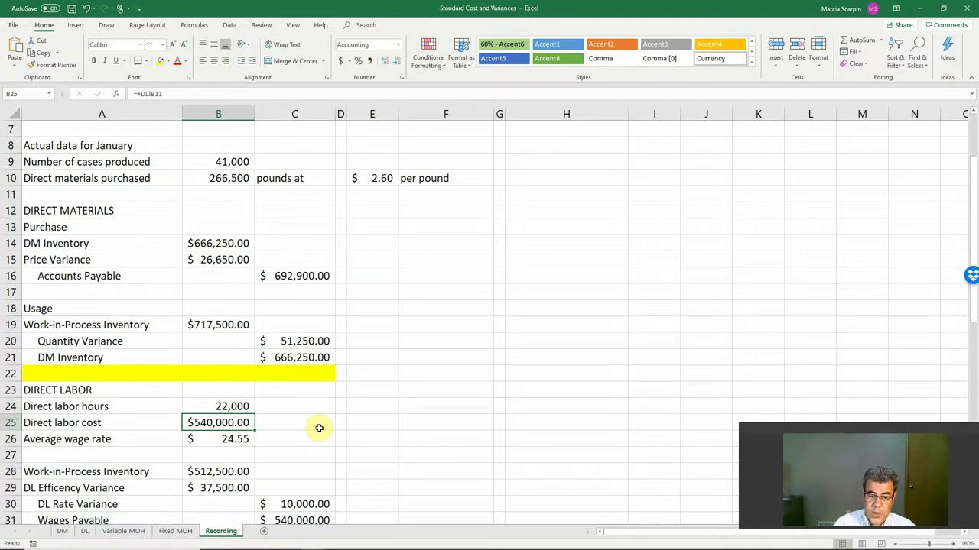
pyautogui.hotkey('ctrl', 'c')
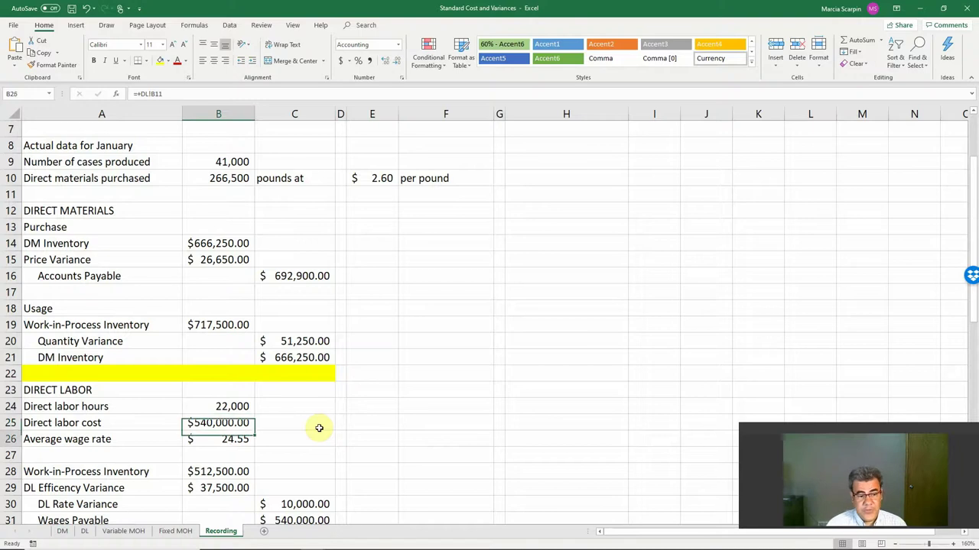
pyautogui.press('Down')
pyautogui.press('Down')
pyautogui.press('Down')
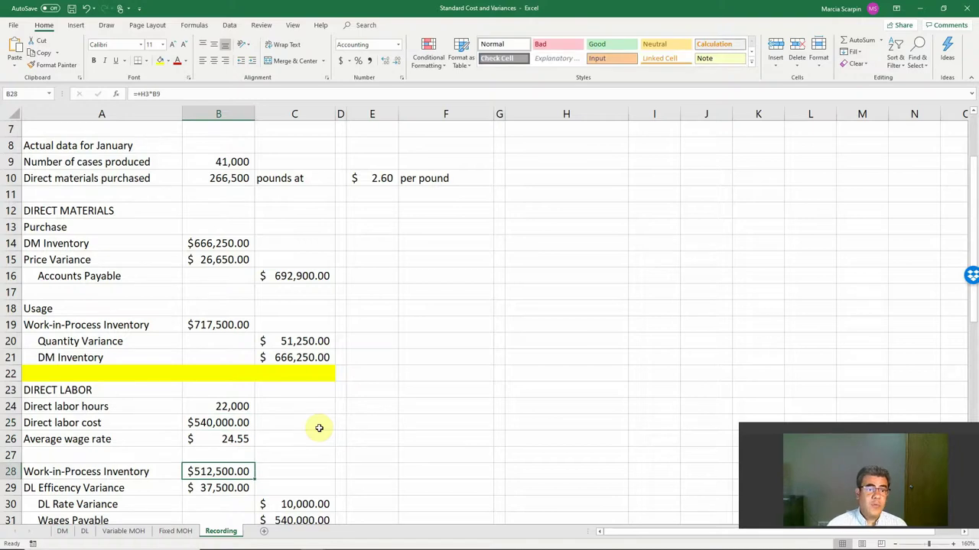
pyautogui.scroll(2, 343, 426)
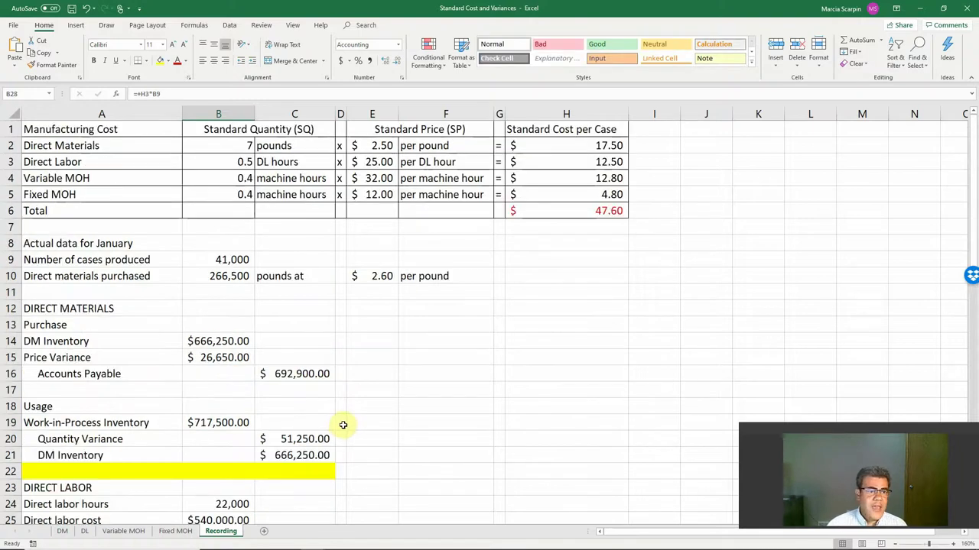
pyautogui.scroll(-2, 344, 427)
pyautogui.hotkey('shift', 'Down')
pyautogui.hotkey('shift', 'Down')
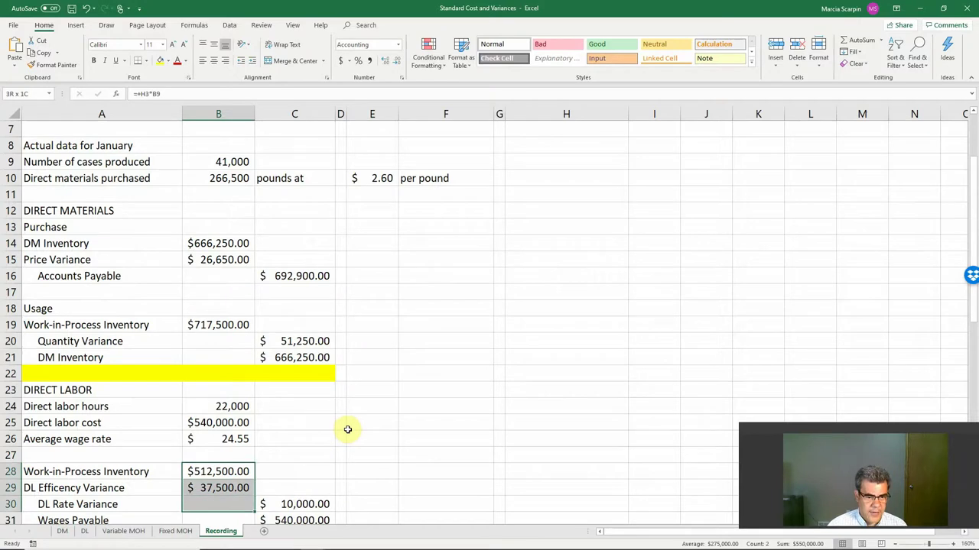
# Clear B28:C31 and debit Work-in-Process with =H3*B9, standard DL cost times cases ($512,500).
pyautogui.hotkey('shift', 'Down')
pyautogui.hotkey('shift', 'Right')
pyautogui.press('Delete')
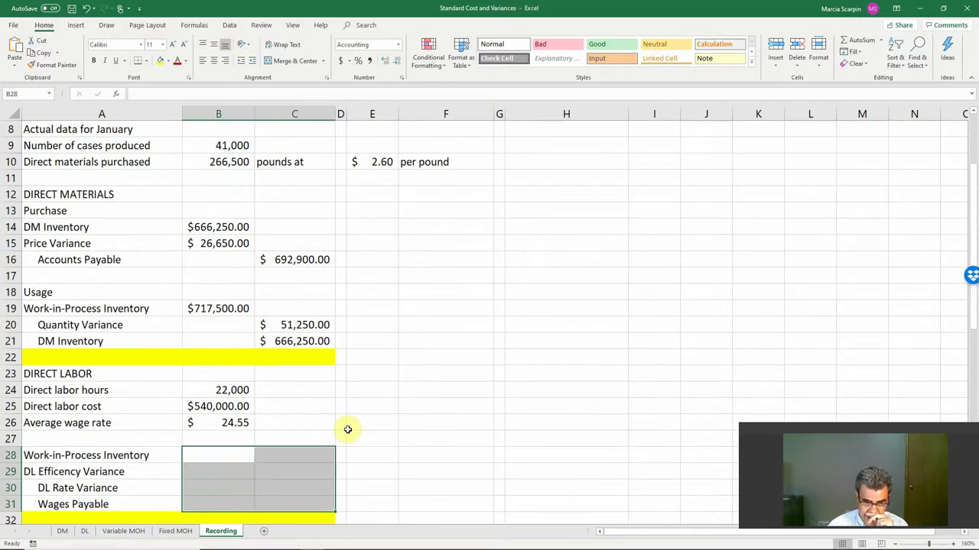
pyautogui.hotkey('shift', 'Up')
pyautogui.hotkey('shift', 'Up')
pyautogui.hotkey('shift', 'Up')
pyautogui.hotkey('shift', 'Left')
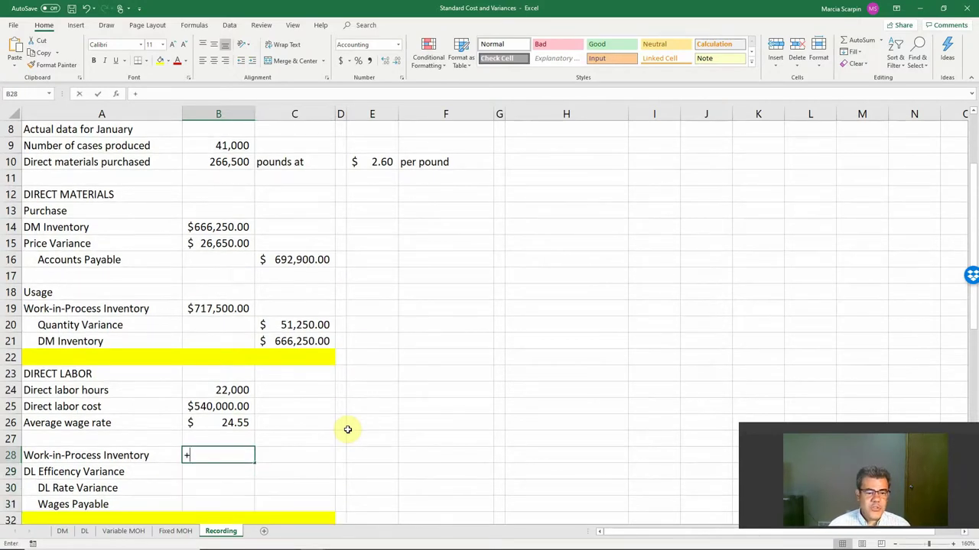
pyautogui.scroll(3, 362, 433)
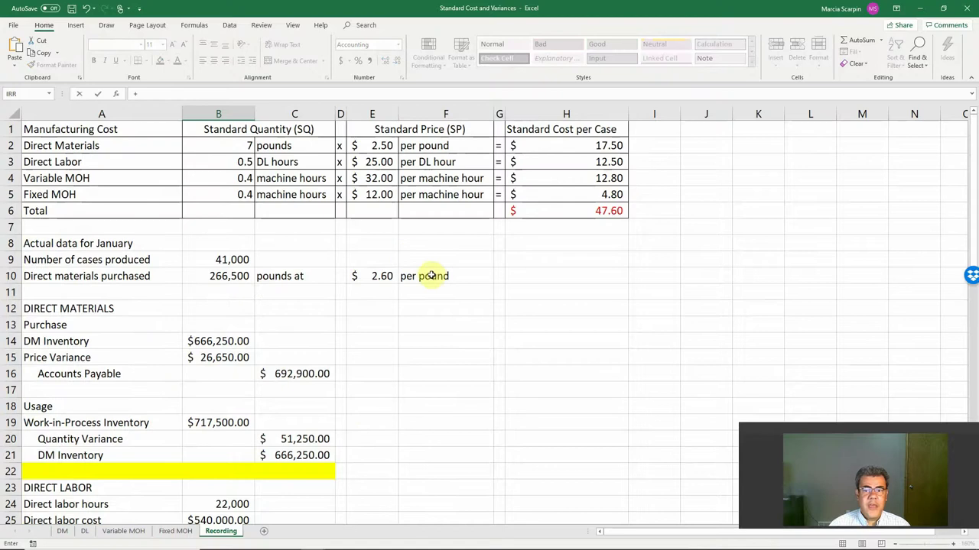
pyautogui.click(569, 162)
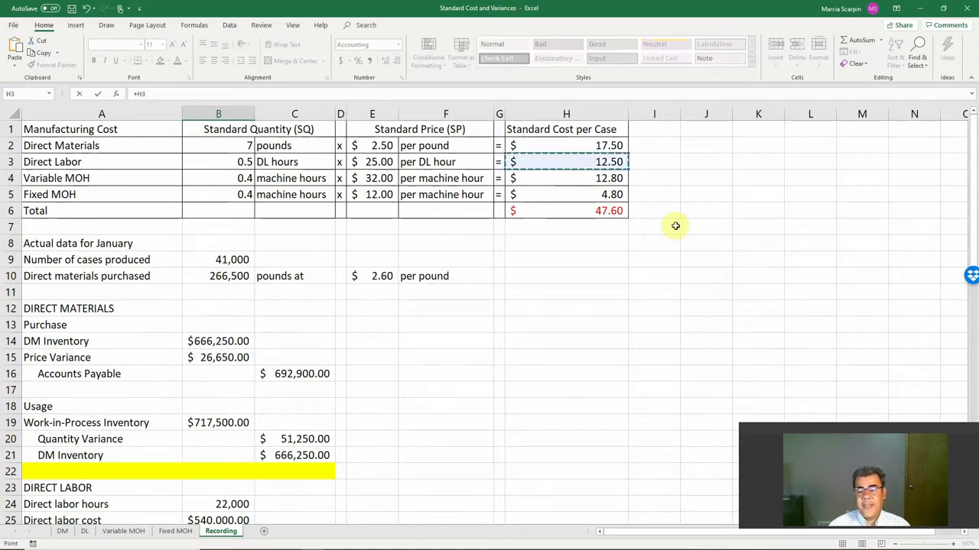
pyautogui.write('*')
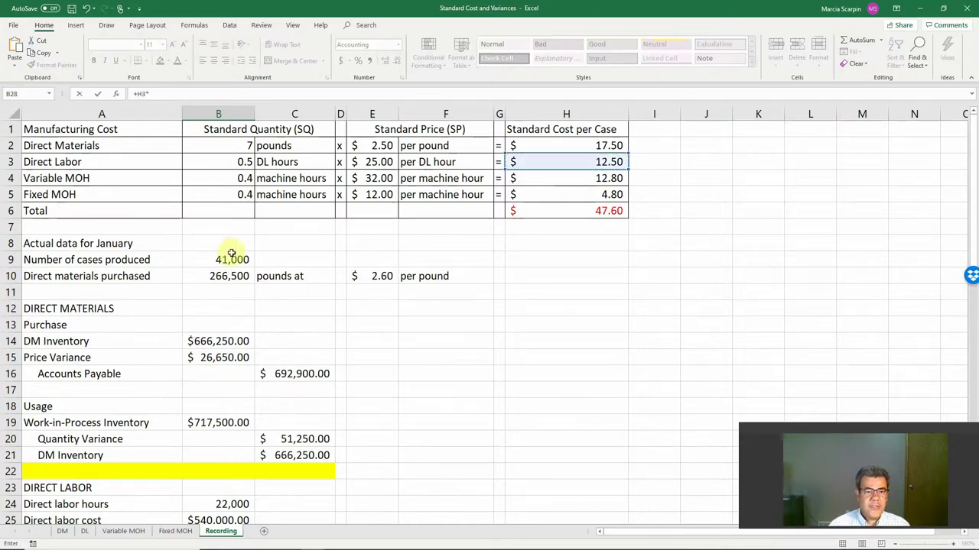
pyautogui.click(227, 276)
pyautogui.press('Return')
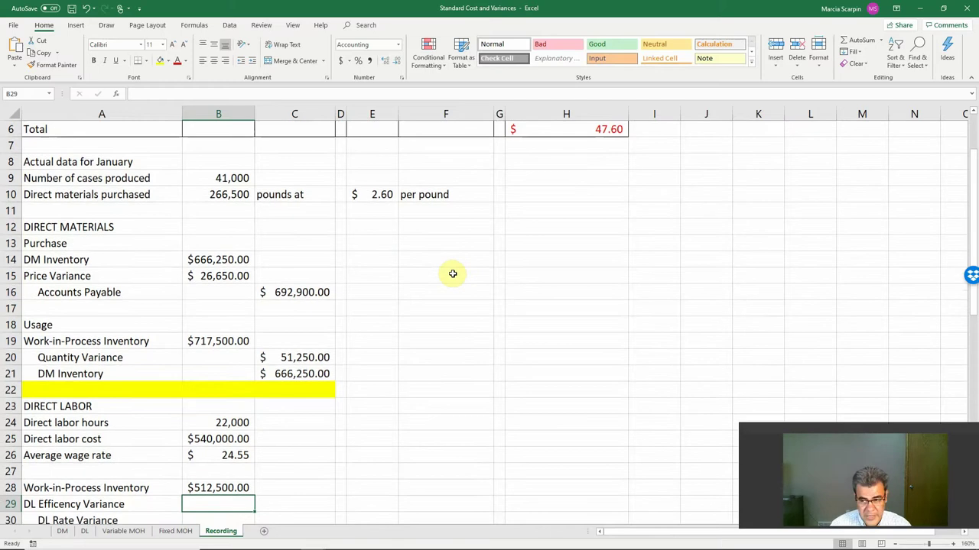
# Credit Wages Payable with the actual direct labor cost (=B25), $540,000.
pyautogui.scroll(-2, 273, 464)
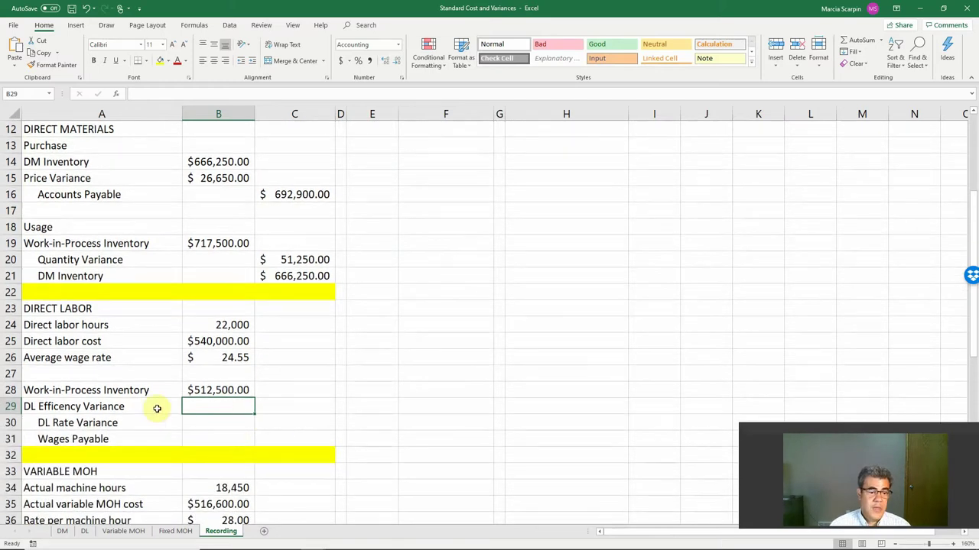
pyautogui.click(305, 437)
pyautogui.write('+')
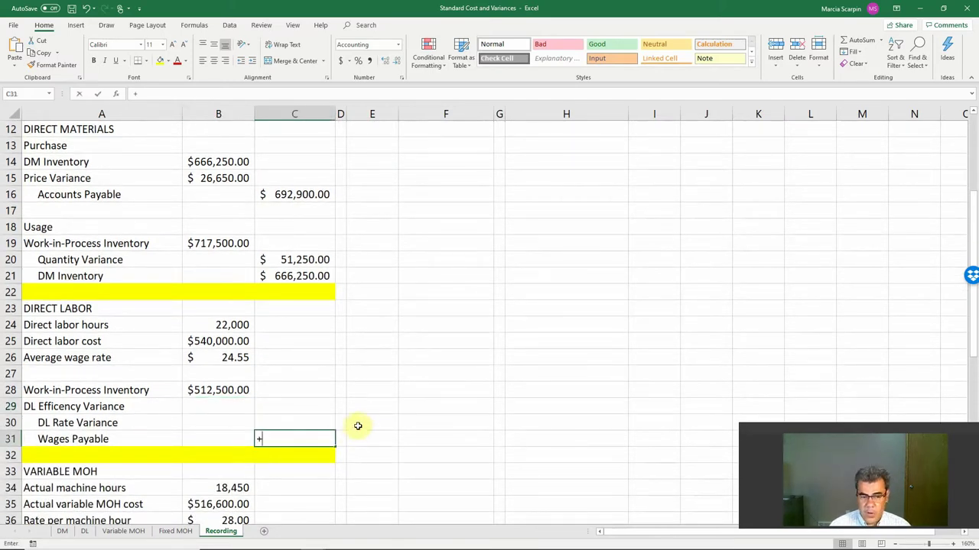
pyautogui.click(214, 340)
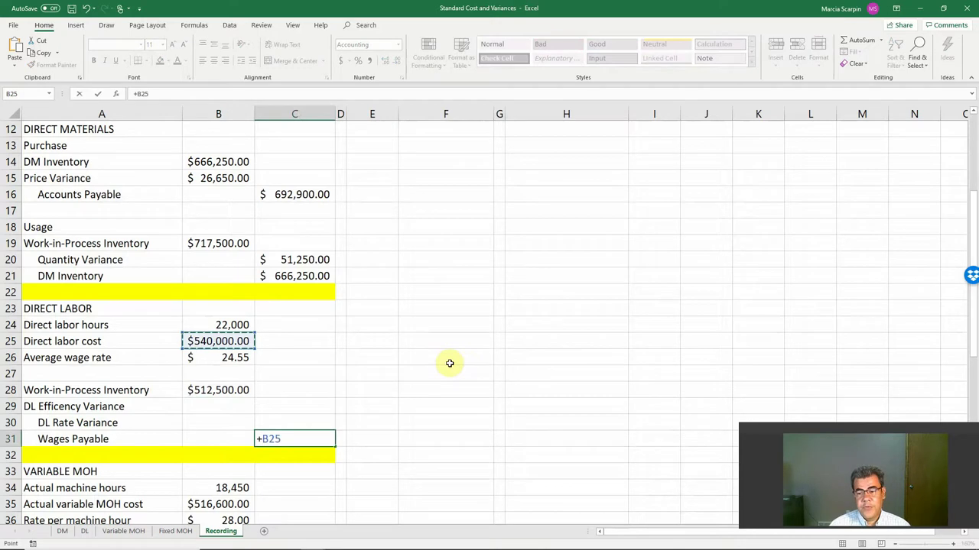
pyautogui.press('Return')
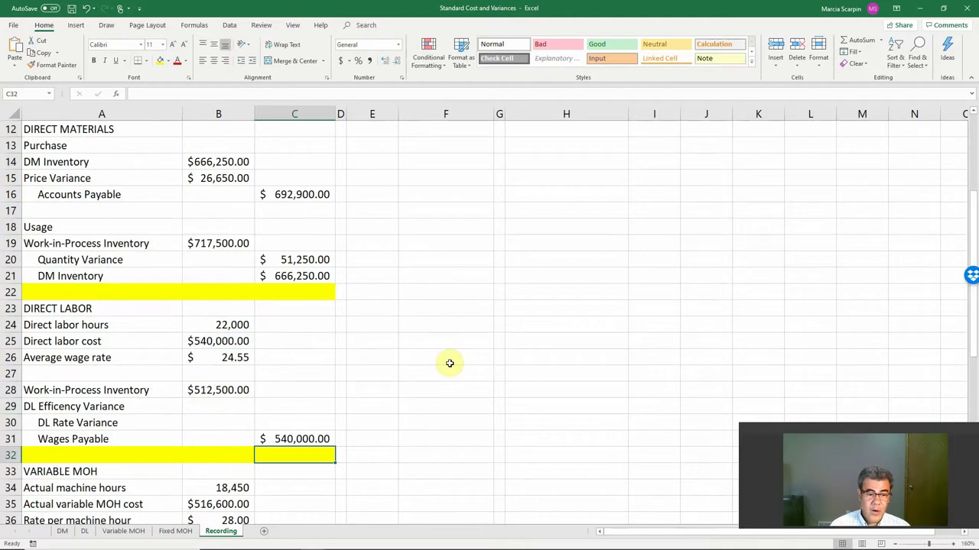
# Check the average wage rate and the $25.00 standard labor rate used for the rate variance.
pyautogui.press('Up')
pyautogui.press('Up')
pyautogui.press('Up')
pyautogui.press('Left')
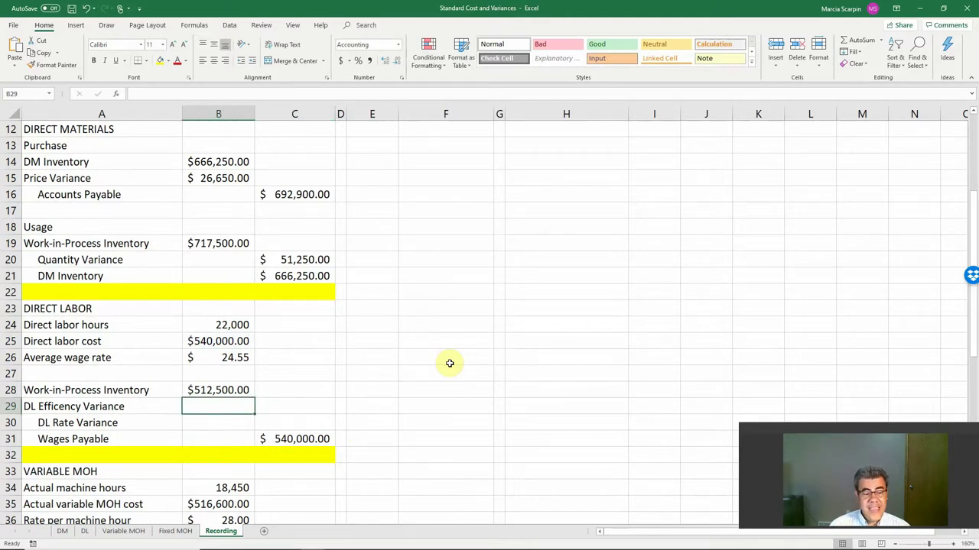
pyautogui.press('Down')
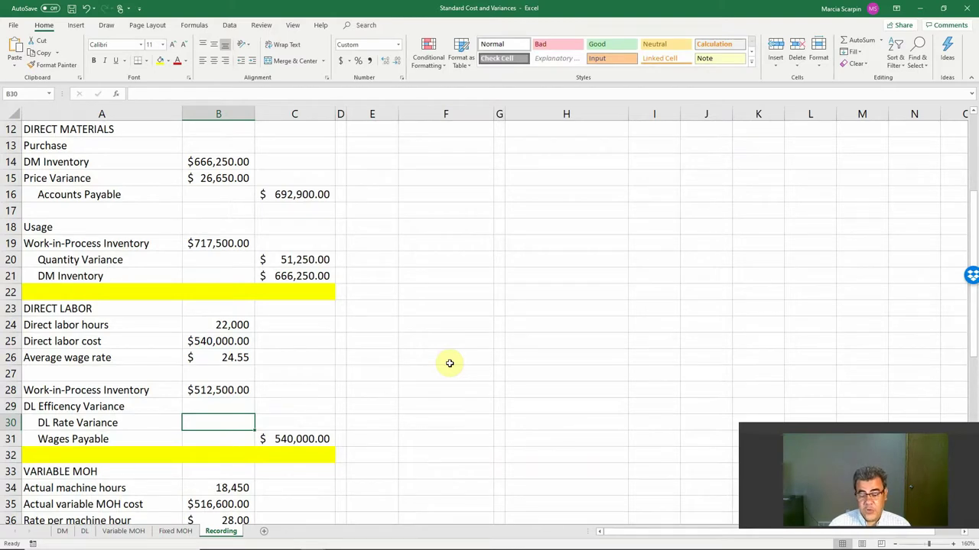
pyautogui.press('Right')
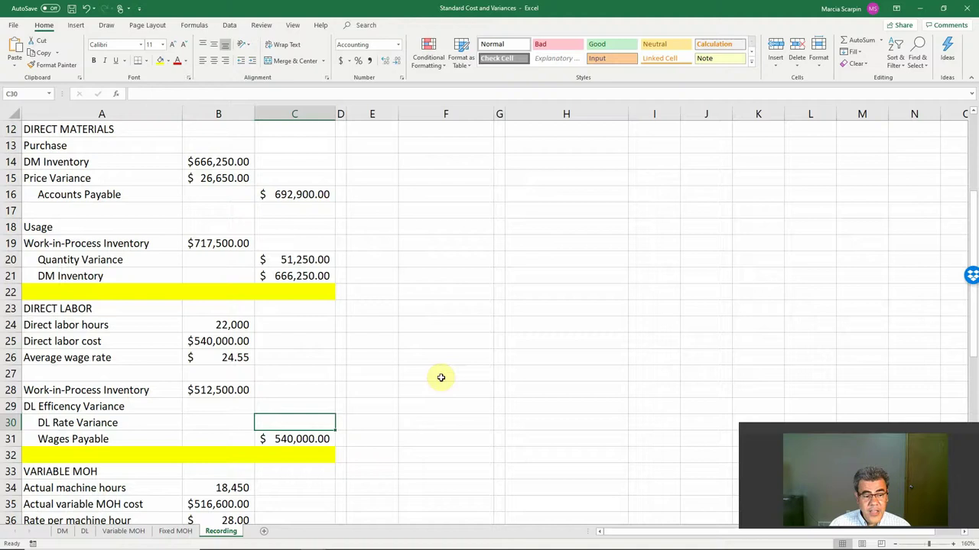
pyautogui.scroll(-2, 430, 389)
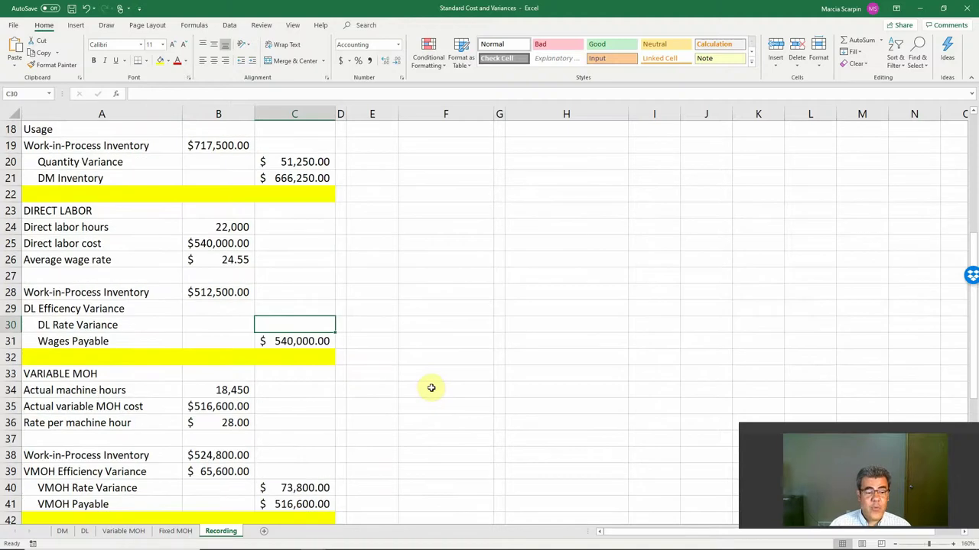
pyautogui.scroll(1, 431, 385)
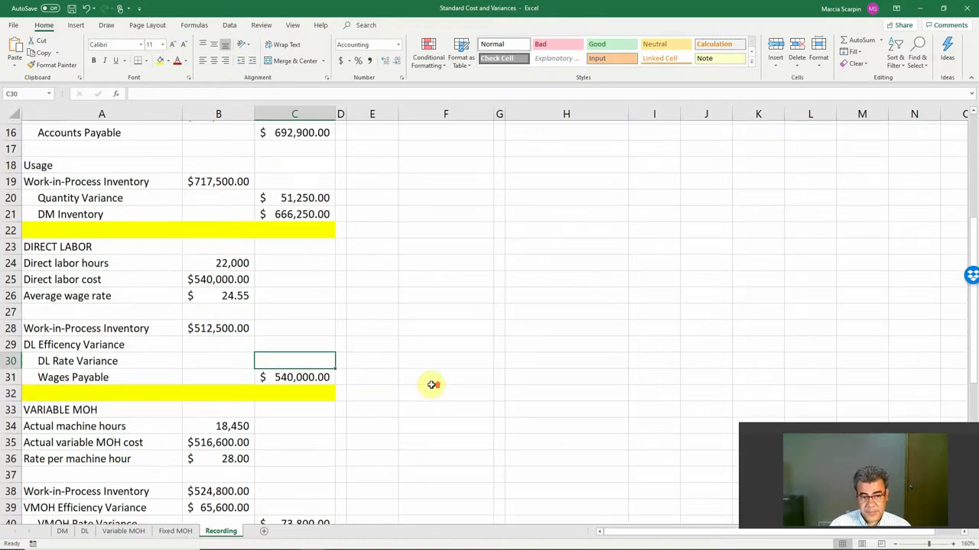
pyautogui.scroll(1, 431, 384)
pyautogui.scroll(1, 431, 384)
pyautogui.scroll(2, 431, 382)
pyautogui.scroll(1, 432, 382)
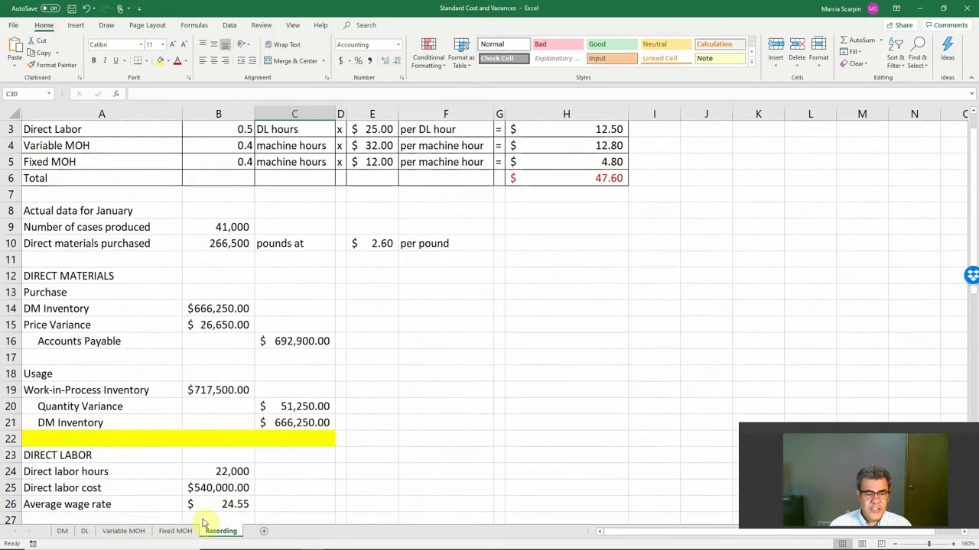
pyautogui.click(216, 504)
pyautogui.scroll(1, 449, 181)
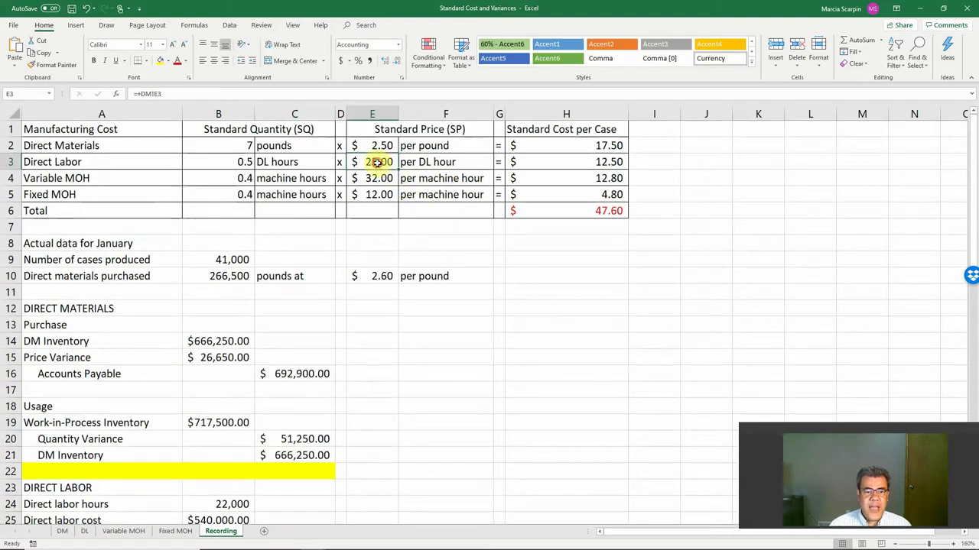
pyautogui.scroll(-2, 405, 244)
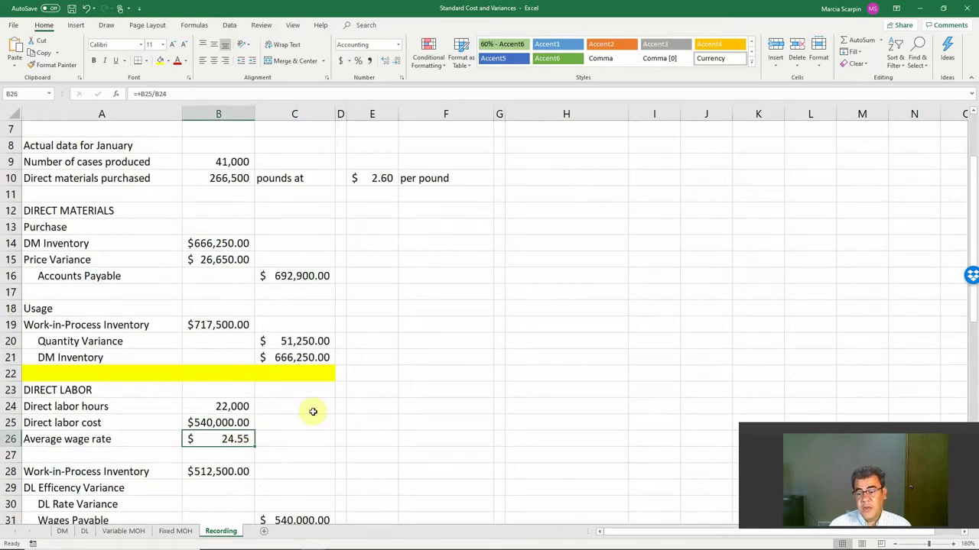
pyautogui.scroll(2, 314, 411)
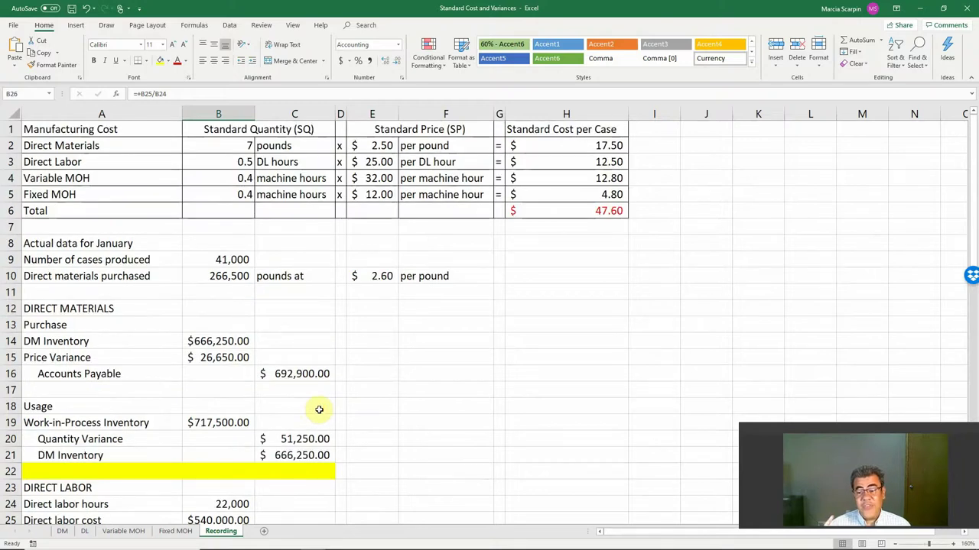
pyautogui.scroll(-1, 320, 409)
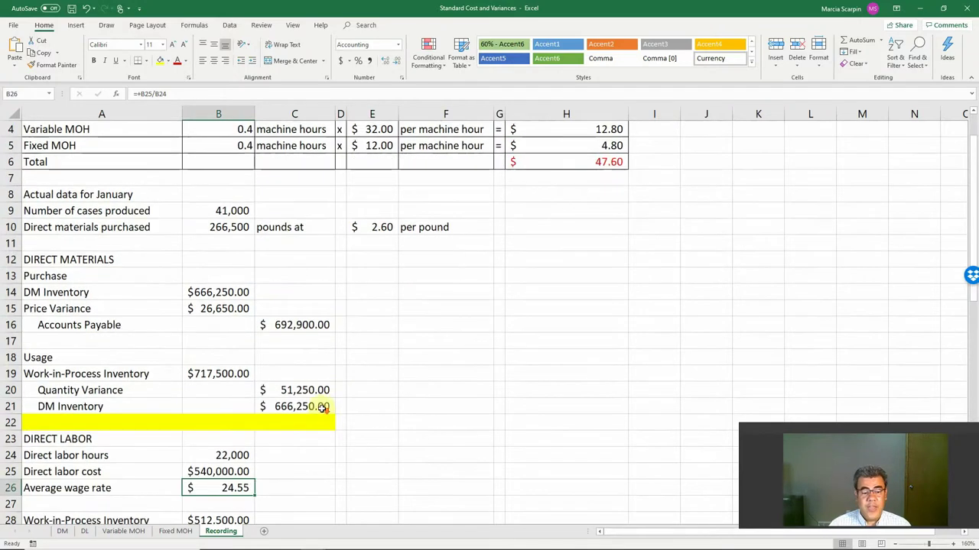
pyautogui.scroll(1, 341, 378)
pyautogui.click(390, 162)
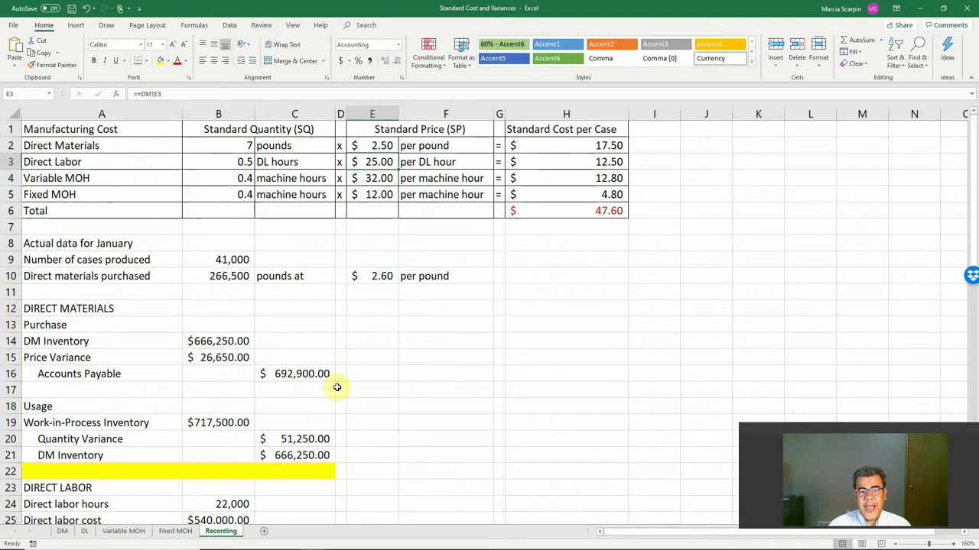
pyautogui.scroll(-1, 329, 392)
pyautogui.click(233, 488)
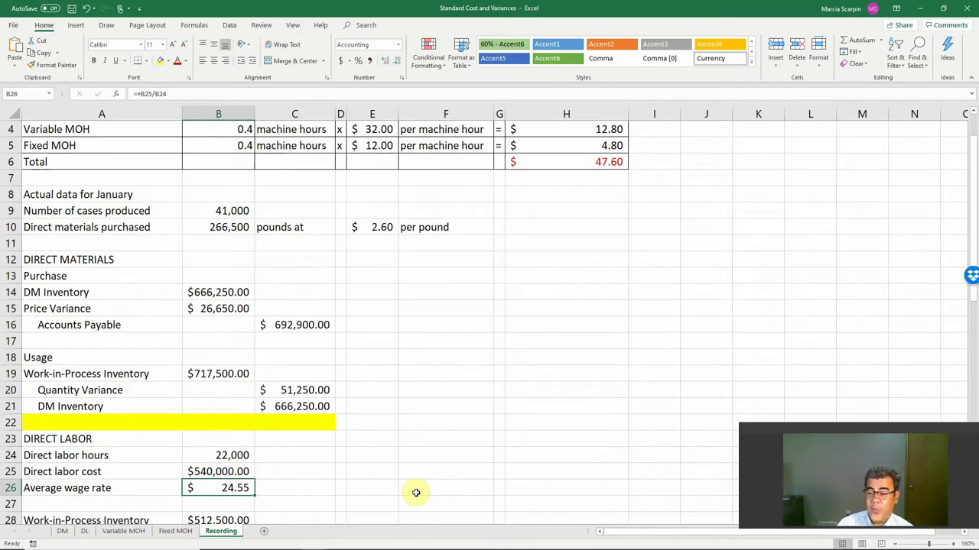
pyautogui.scroll(-1, 415, 499)
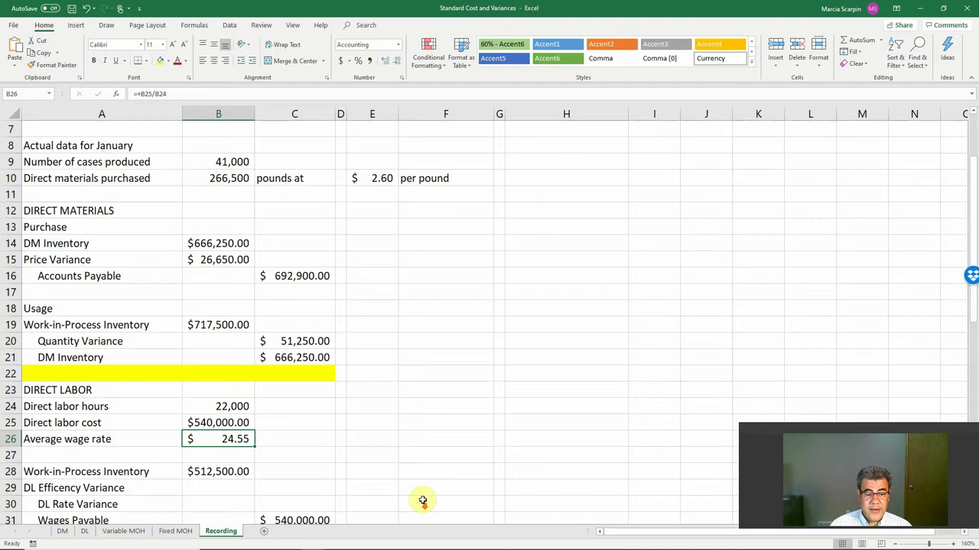
# Enter =abs(B26-E3)*B24 in C30 as the DL Rate Variance, giving $10,000.
pyautogui.click(307, 501)
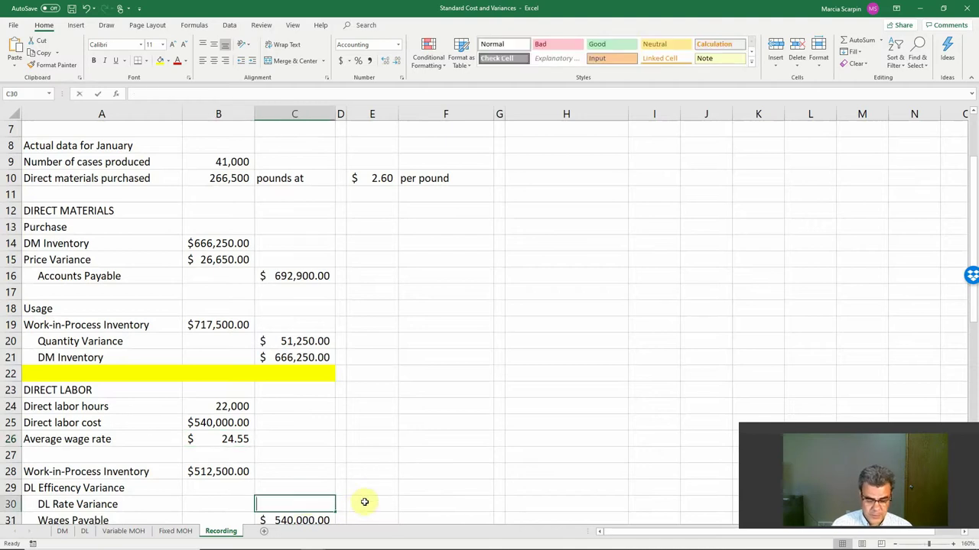
pyautogui.write('=abs(')
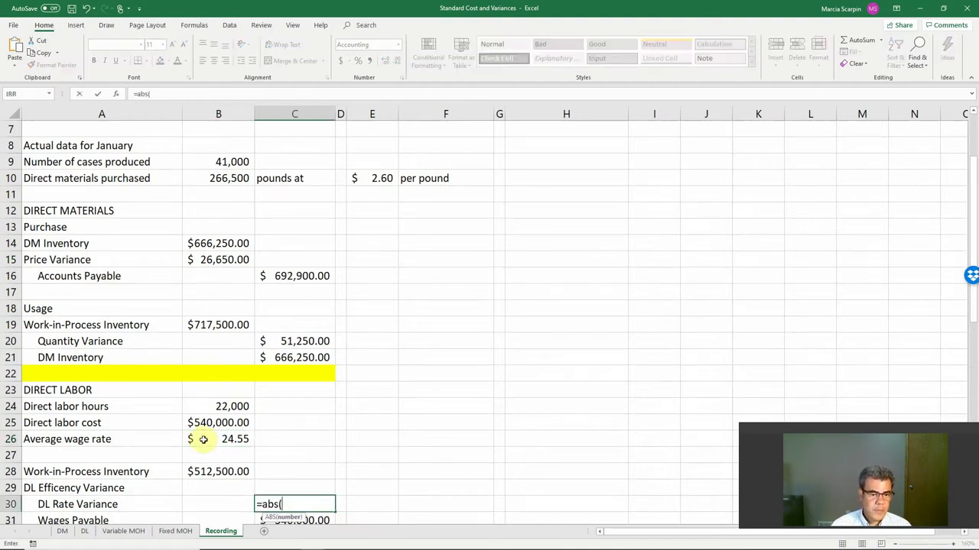
pyautogui.click(204, 439)
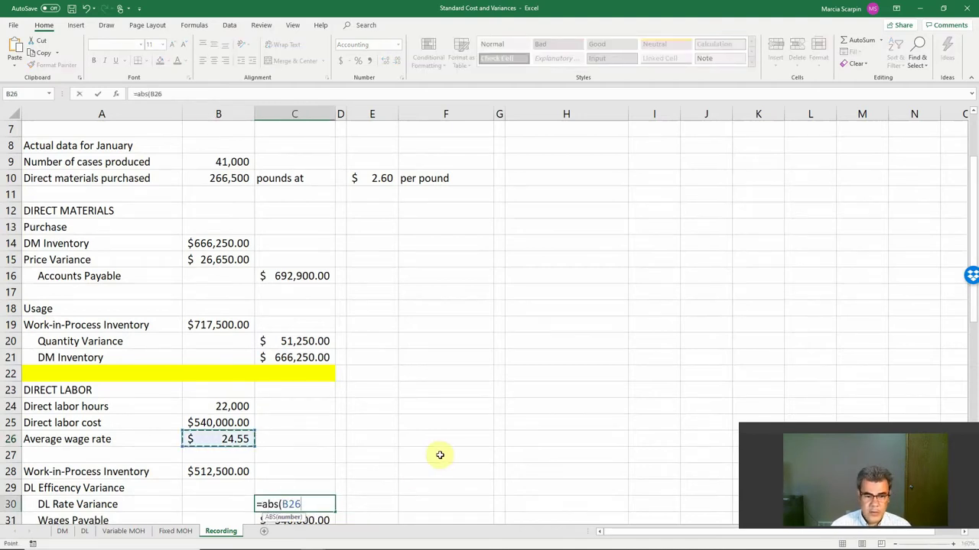
pyautogui.write('-')
pyautogui.scroll(2, 444, 439)
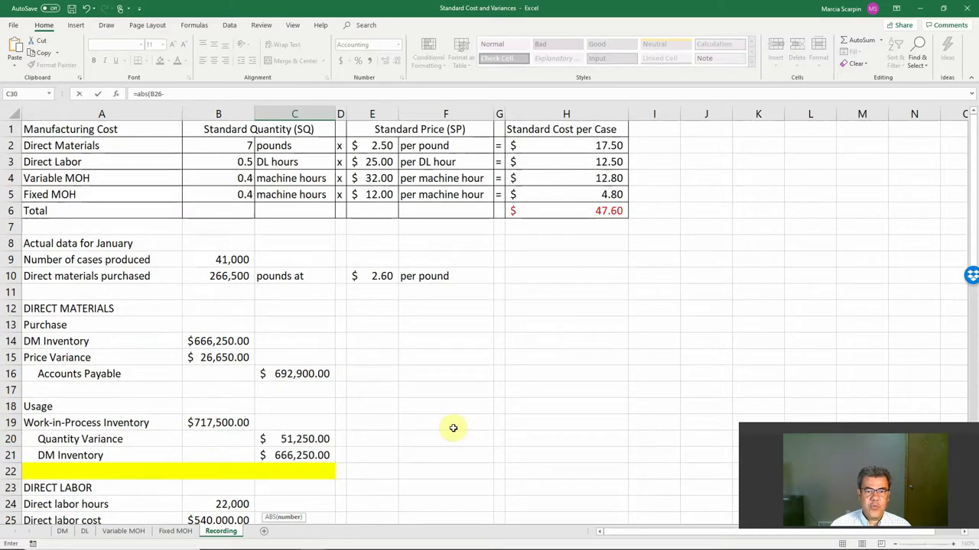
pyautogui.click(388, 162)
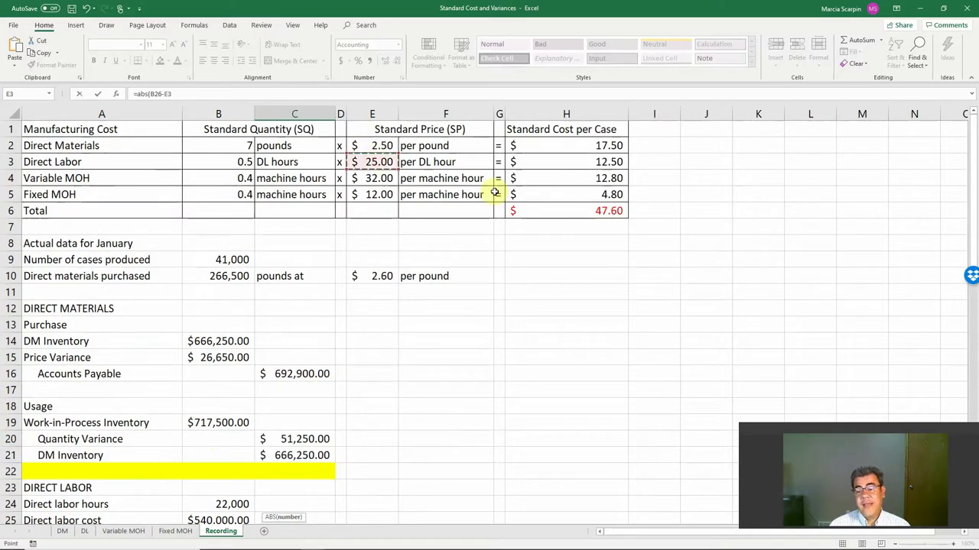
pyautogui.write(')*')
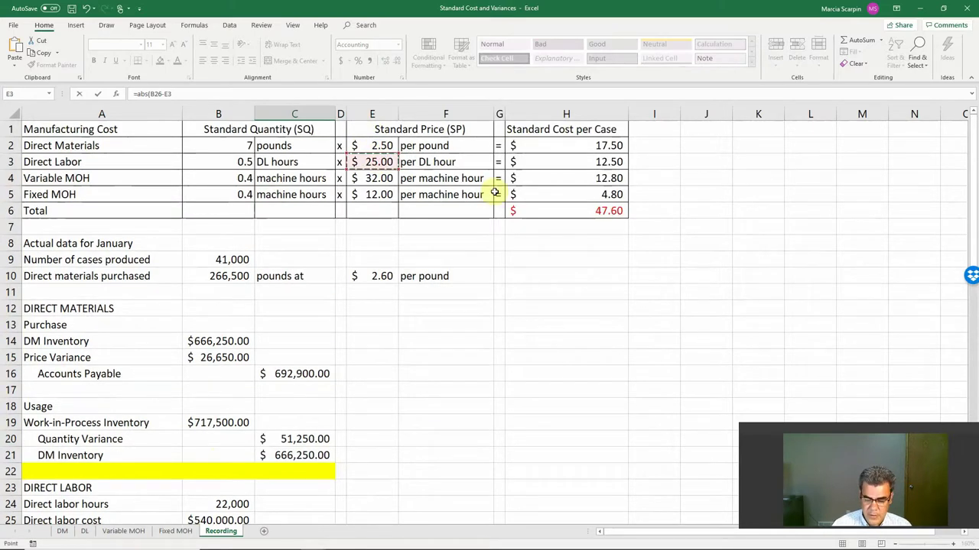
pyautogui.scroll(-2, 385, 429)
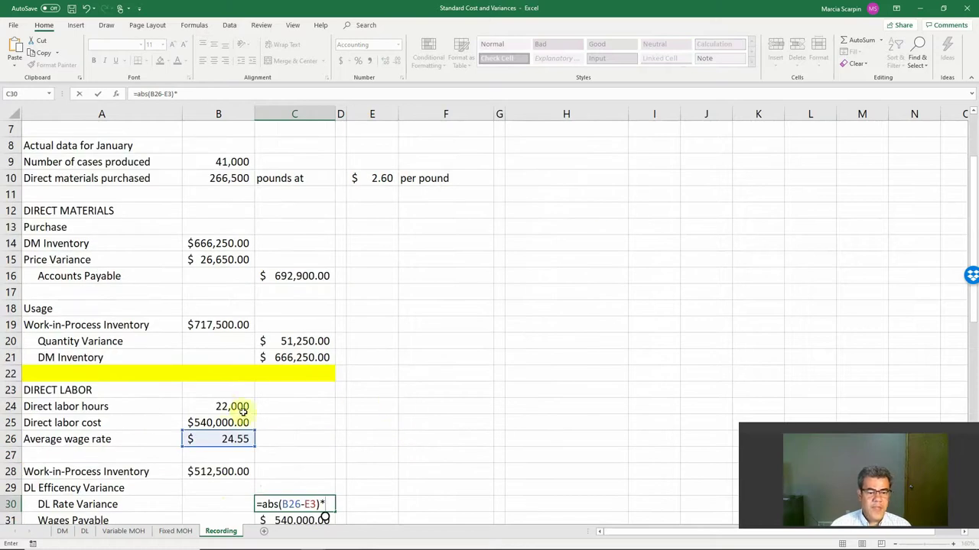
pyautogui.click(234, 406)
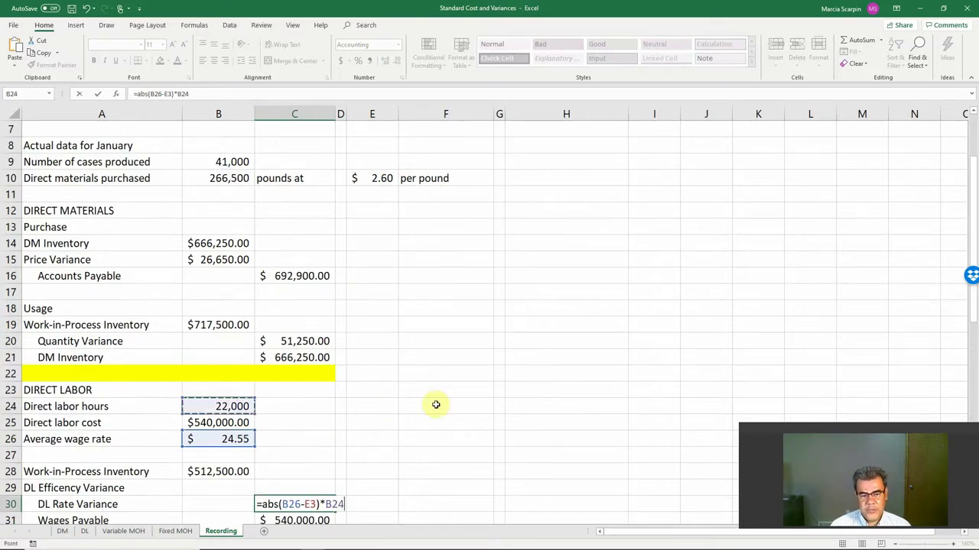
pyautogui.press('Return')
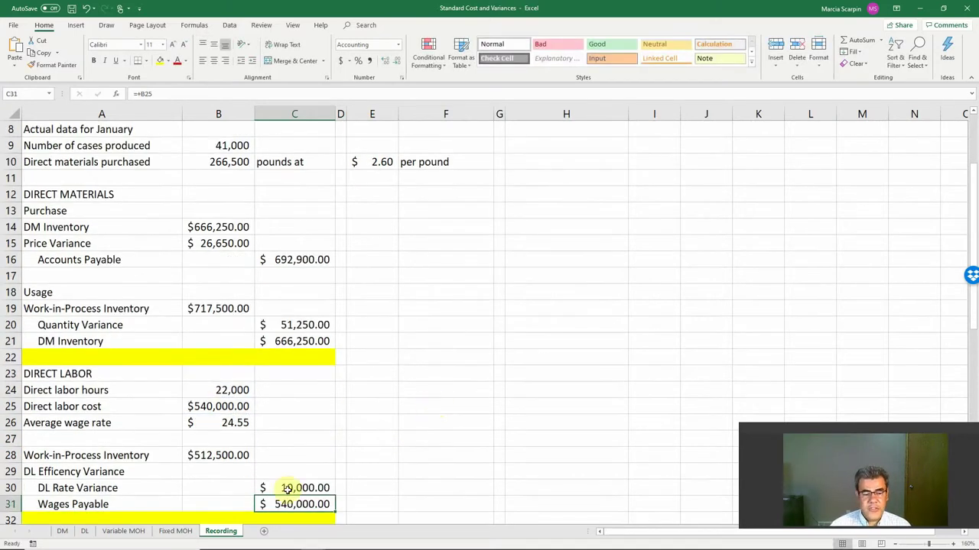
# Review the DL sheet's rate variance and the direct labor entry amounts on Recording.
pyautogui.click(88, 533)
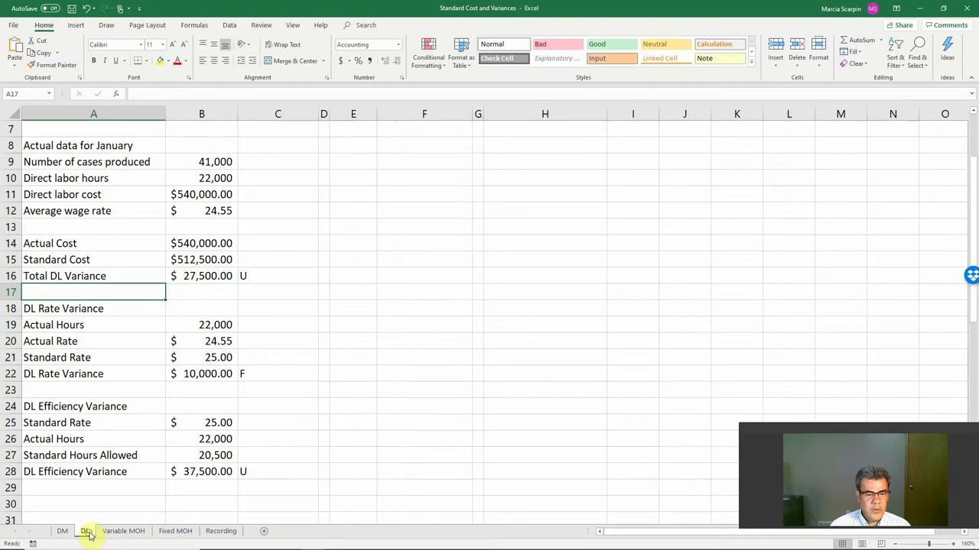
pyautogui.moveTo(225, 373)
pyautogui.mouseDown()
pyautogui.moveTo(257, 374)
pyautogui.moveTo(224, 374)
pyautogui.mouseUp()
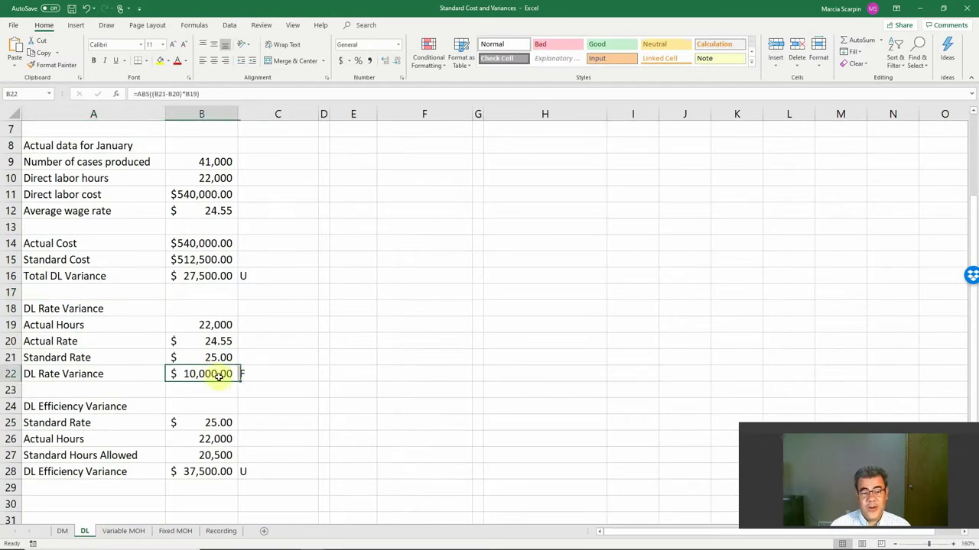
pyautogui.click(224, 533)
pyautogui.click(211, 466)
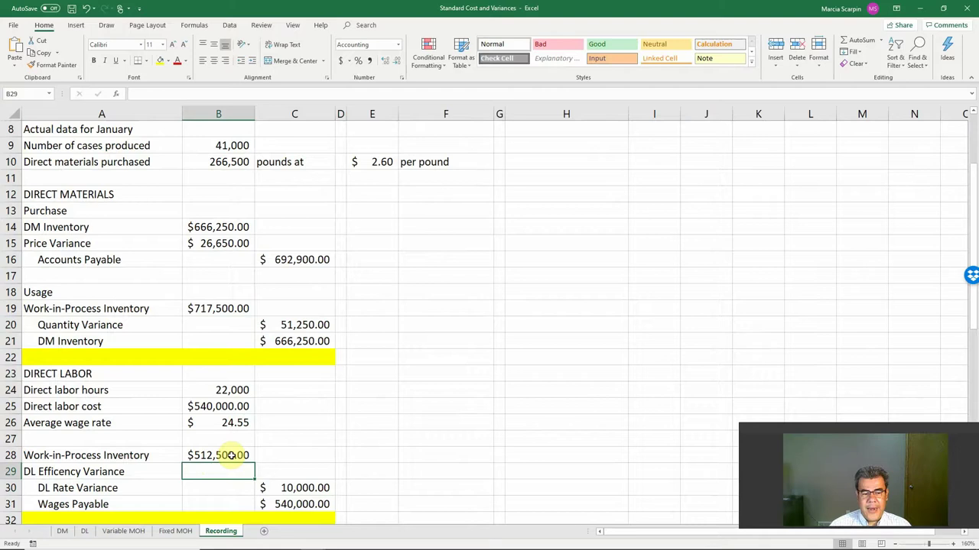
pyautogui.click(231, 455)
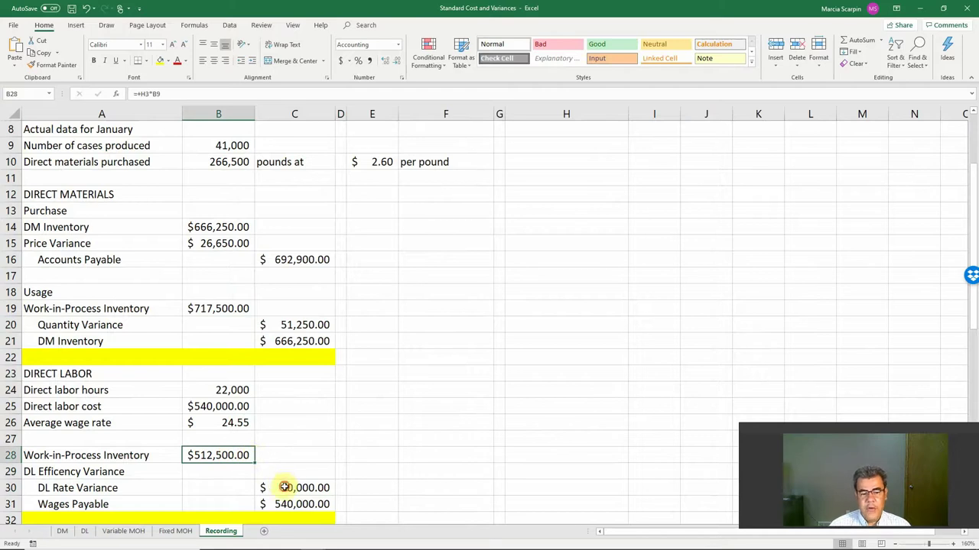
pyautogui.moveTo(280, 487); pyautogui.dragTo(286, 504)
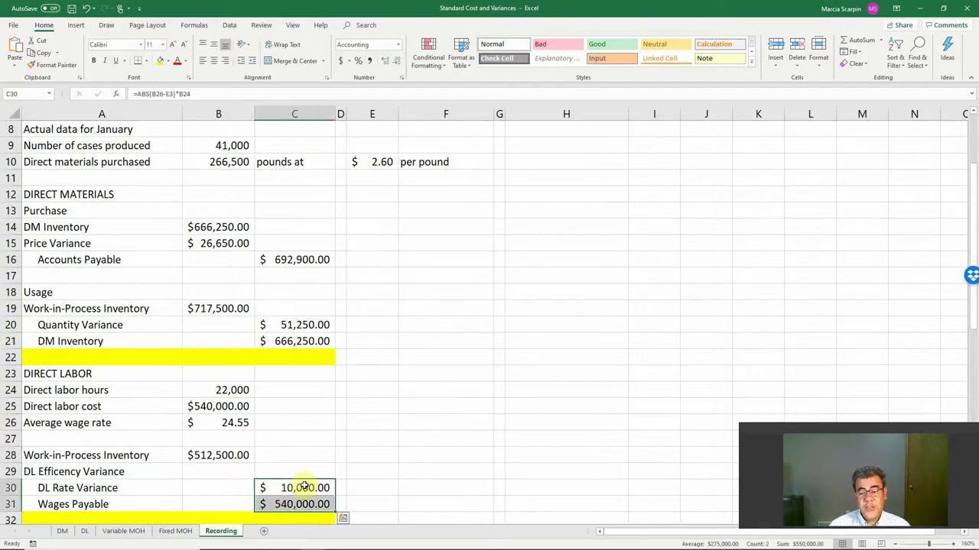
# Enter =C30+C31-B28 in B29 for the $37,500.00 DL efficiency variance.
pyautogui.click(222, 468)
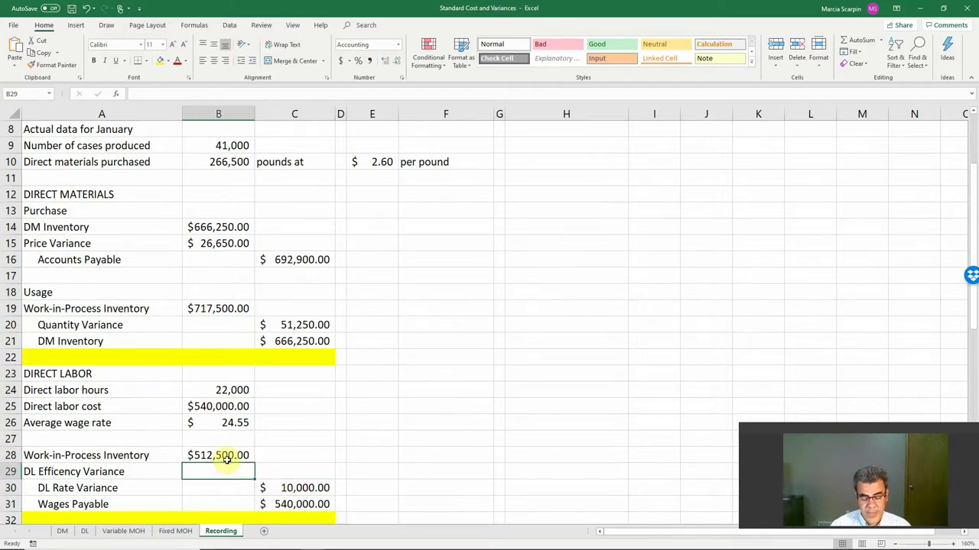
pyautogui.write('=')
pyautogui.press('Right')
pyautogui.press('Down')
pyautogui.write('+')
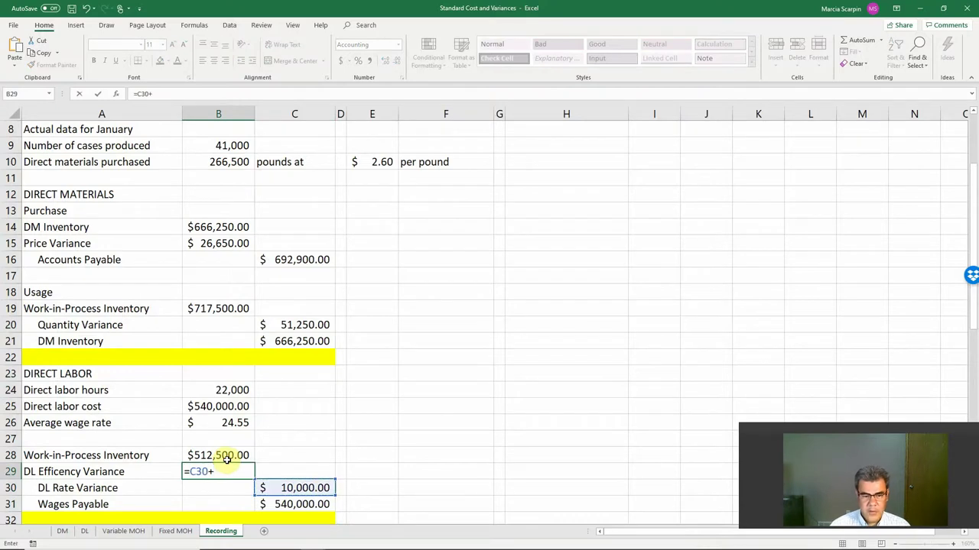
pyautogui.click(318, 505)
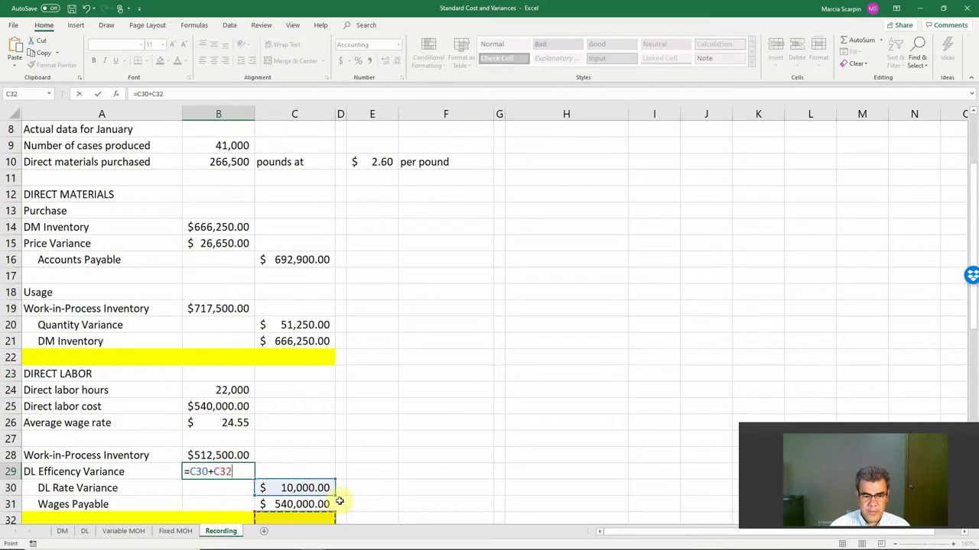
pyautogui.write('-')
pyautogui.click(212, 458)
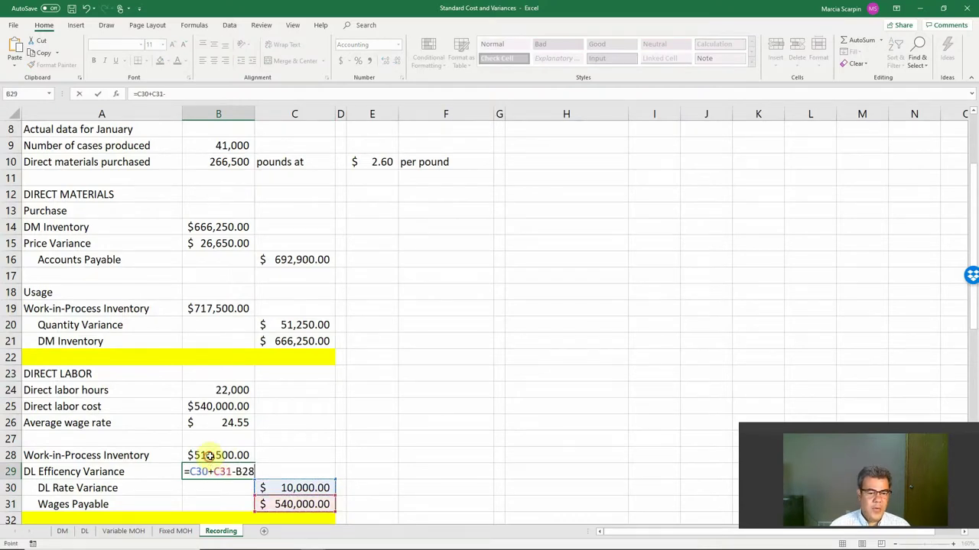
pyautogui.press('Return')
# Compare the new efficiency variance with the DL sheet's result.
pyautogui.click(203, 472)
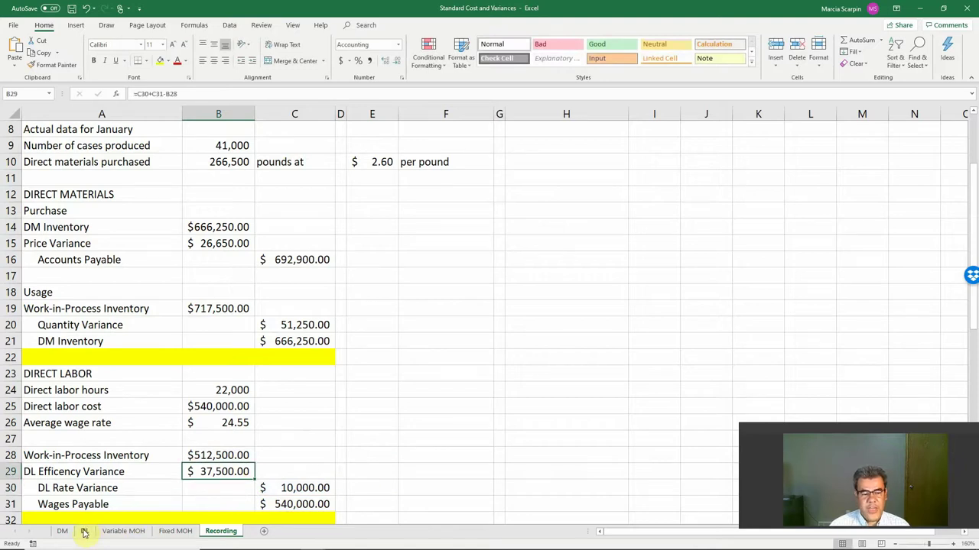
pyautogui.click(84, 532)
pyautogui.click(222, 470)
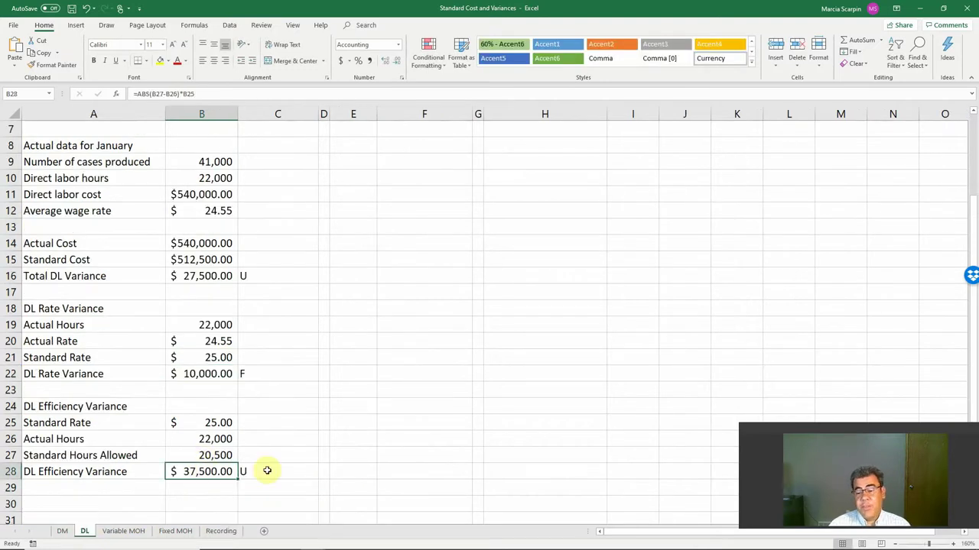
# Check the actual variable MOH cost and rate per machine hour formulas.
pyautogui.click(217, 531)
pyautogui.scroll(-2, 270, 509)
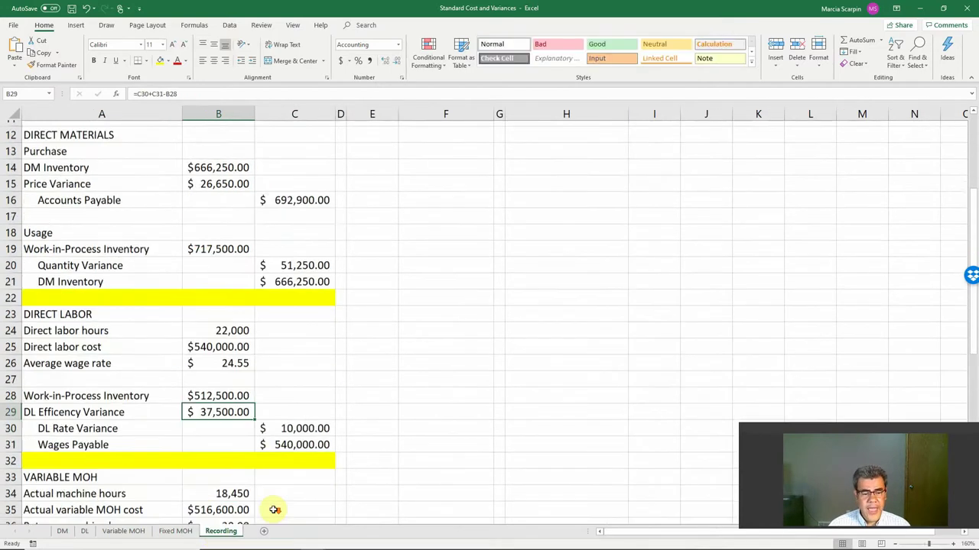
pyautogui.scroll(-2, 273, 505)
pyautogui.scroll(-1, 273, 504)
pyautogui.scroll(-1, 274, 503)
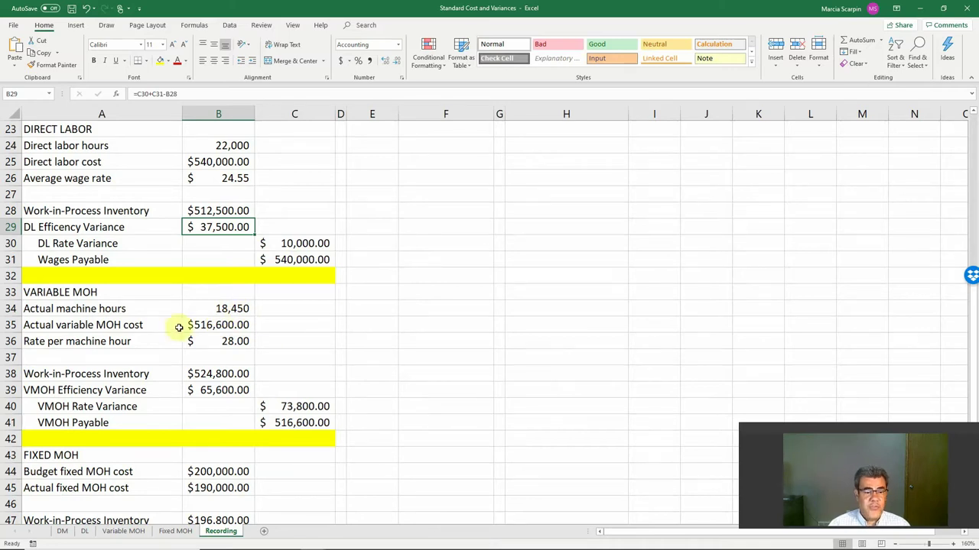
pyautogui.click(210, 326)
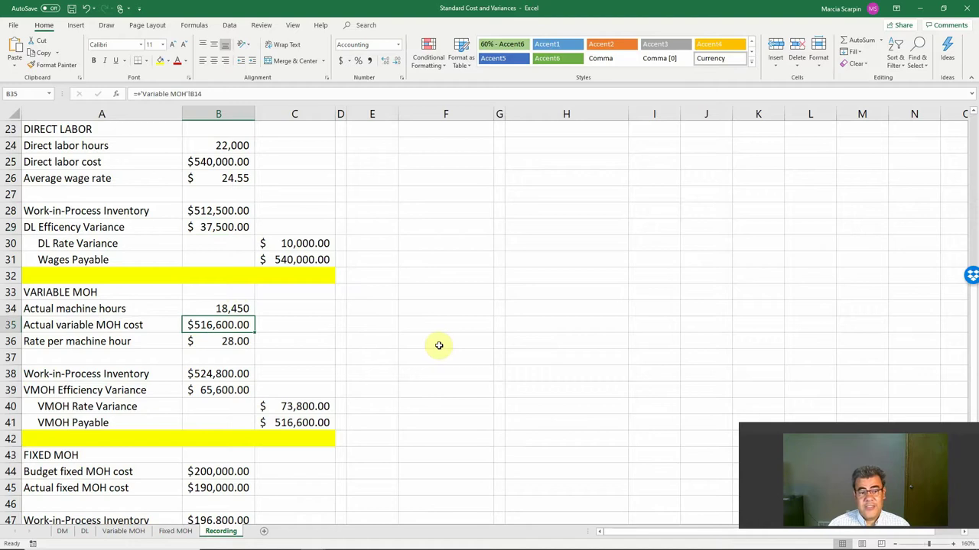
pyautogui.click(223, 347)
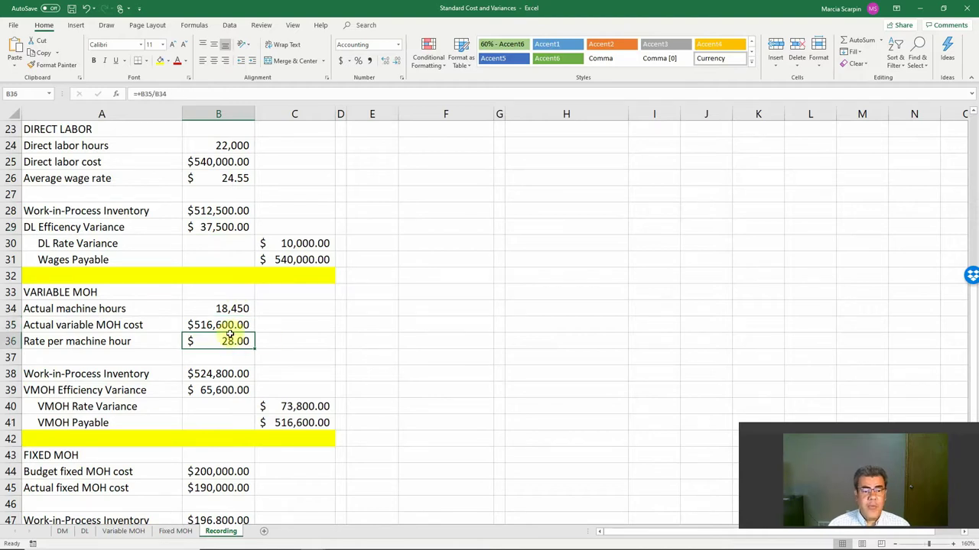
# Re-enter B36 as =B35/B34 ($28.00) and select the variable MOH amounts B38:C41.
pyautogui.write('+')
pyautogui.press('Up')
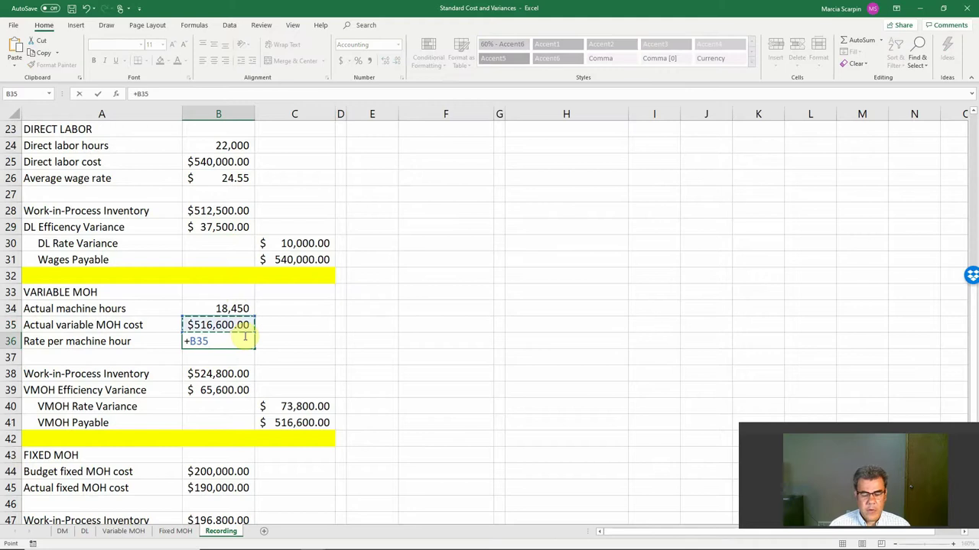
pyautogui.write('/')
pyautogui.press('Up')
pyautogui.press('Up')
pyautogui.press('Return')
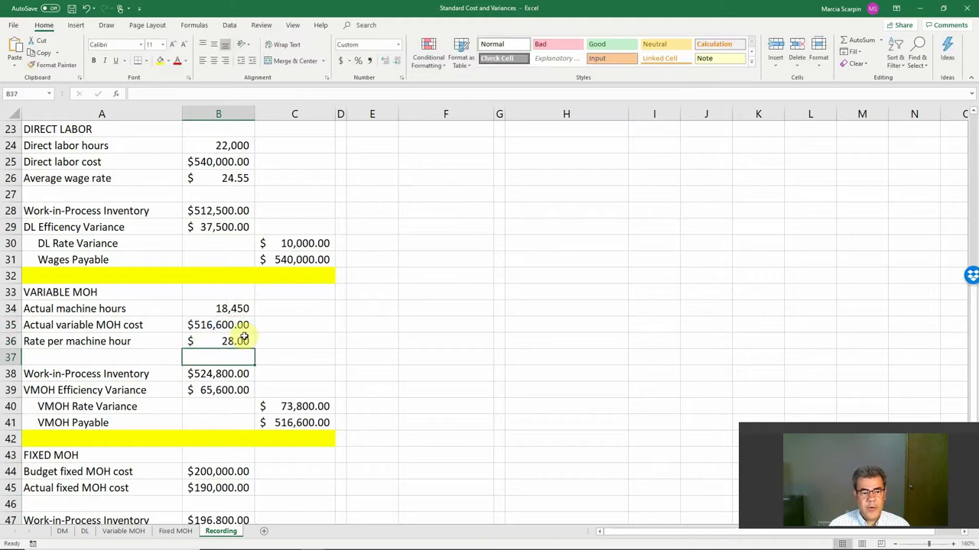
pyautogui.moveTo(209, 373); pyautogui.dragTo(280, 422)
# Clear the old amounts and debit Work-in-Process =H4*B9, $524,800.00.
pyautogui.press('Delete')
pyautogui.press('Up')
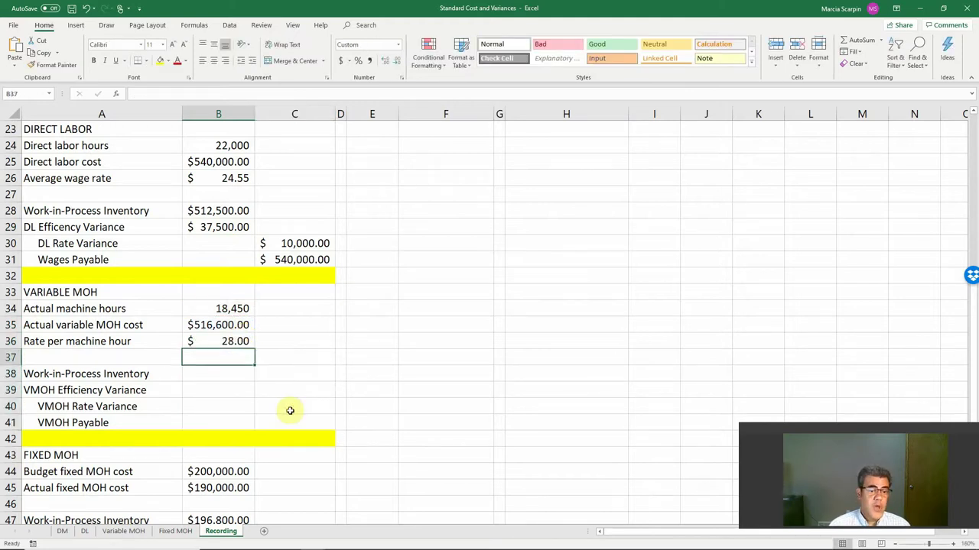
pyautogui.press('Down')
pyautogui.write('+')
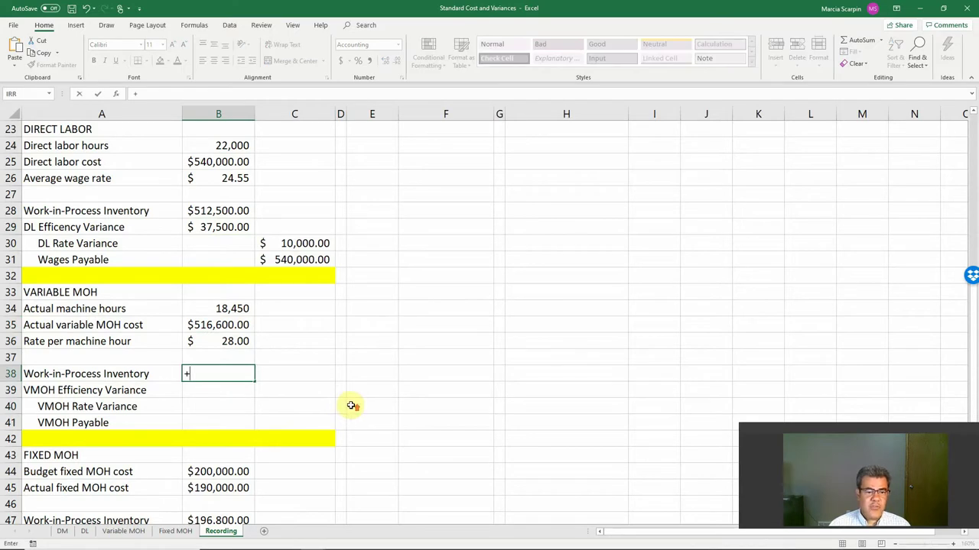
pyautogui.scroll(5, 351, 406)
pyautogui.scroll(3, 351, 405)
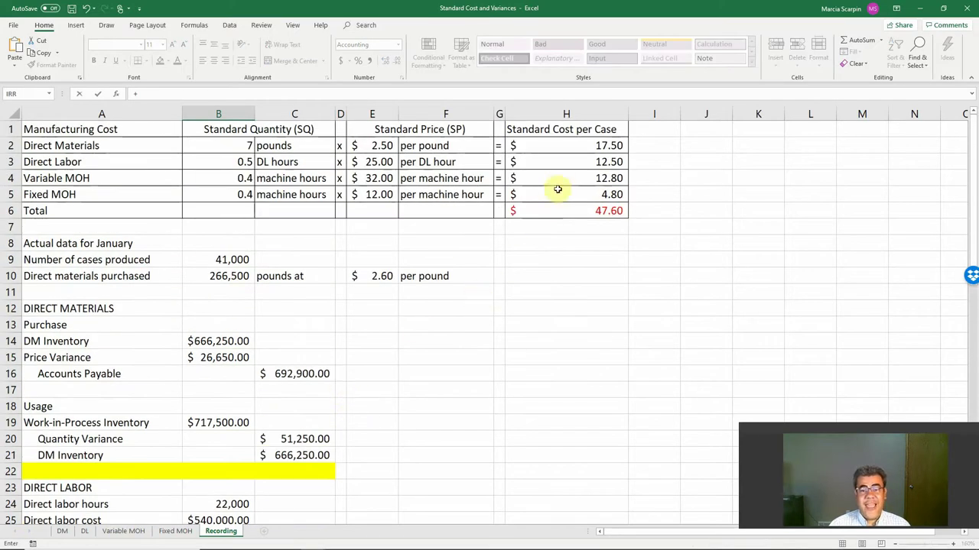
pyautogui.click(570, 184)
pyautogui.write('*')
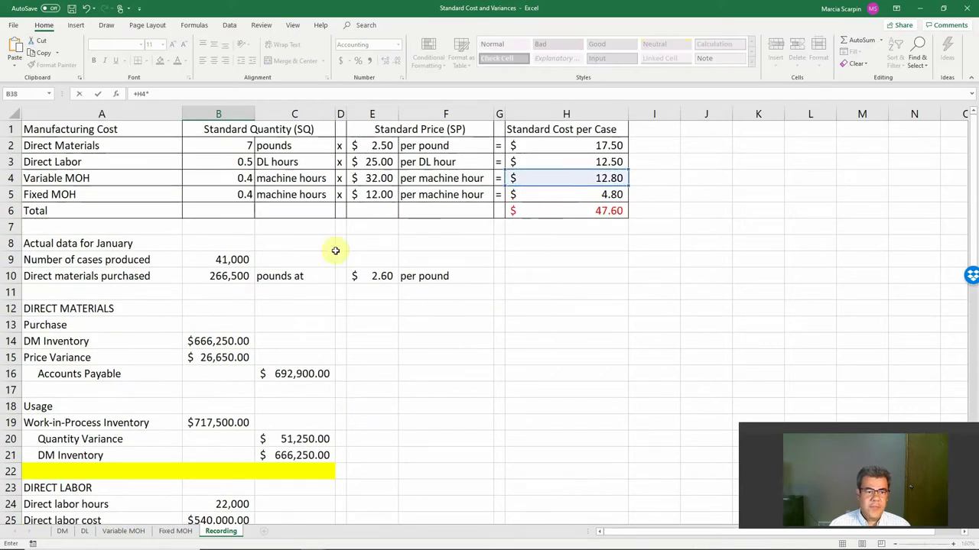
pyautogui.click(227, 260)
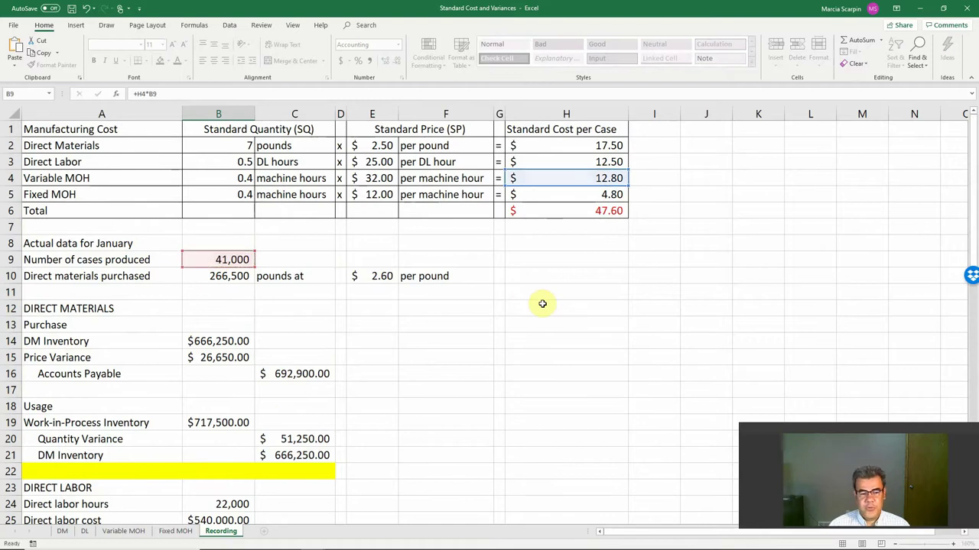
pyautogui.press('Return')
# Credit VMOH Payable =B35, the actual variable MOH cost of $516,600.00.
pyautogui.press('Down')
pyautogui.press('Down')
pyautogui.press('Right')
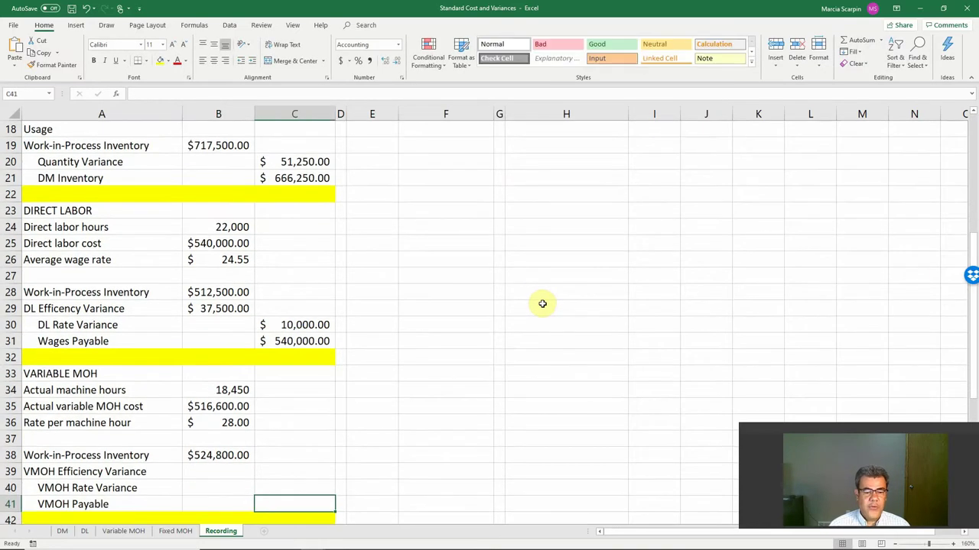
pyautogui.write('+')
pyautogui.click(237, 405)
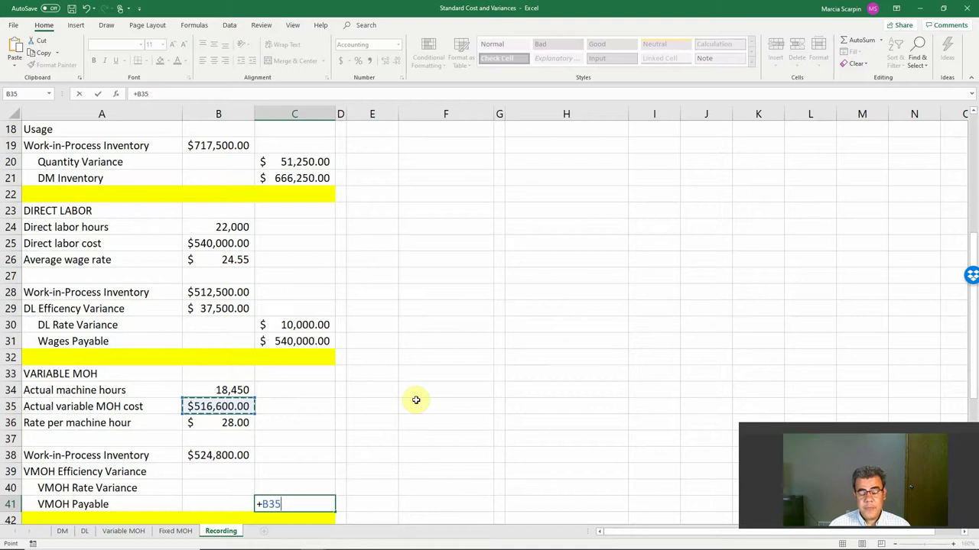
pyautogui.hotkey('ctrl', 'Return')
pyautogui.press('Return')
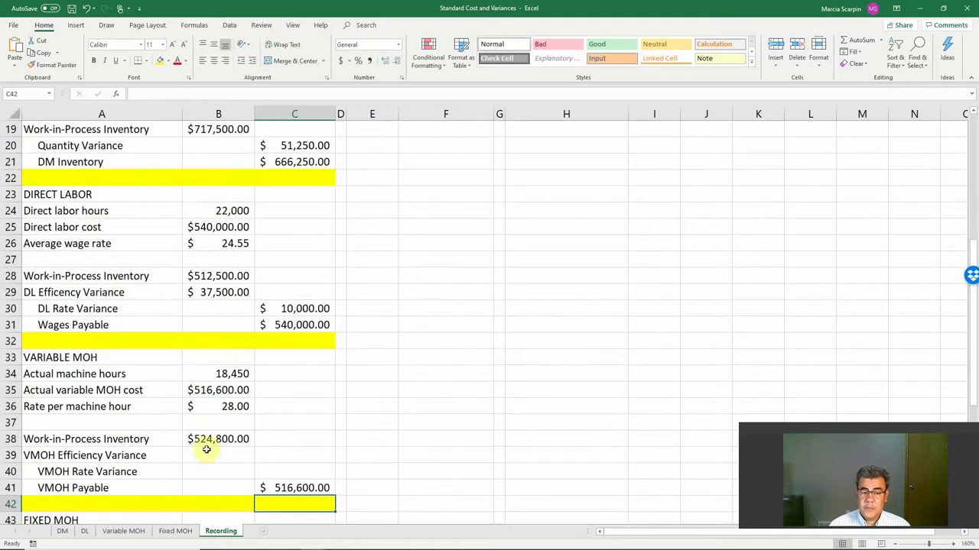
# Check the rate per machine hour calculation and the $32 standard variable MOH rate.
pyautogui.moveTo(230, 461); pyautogui.dragTo(262, 469)
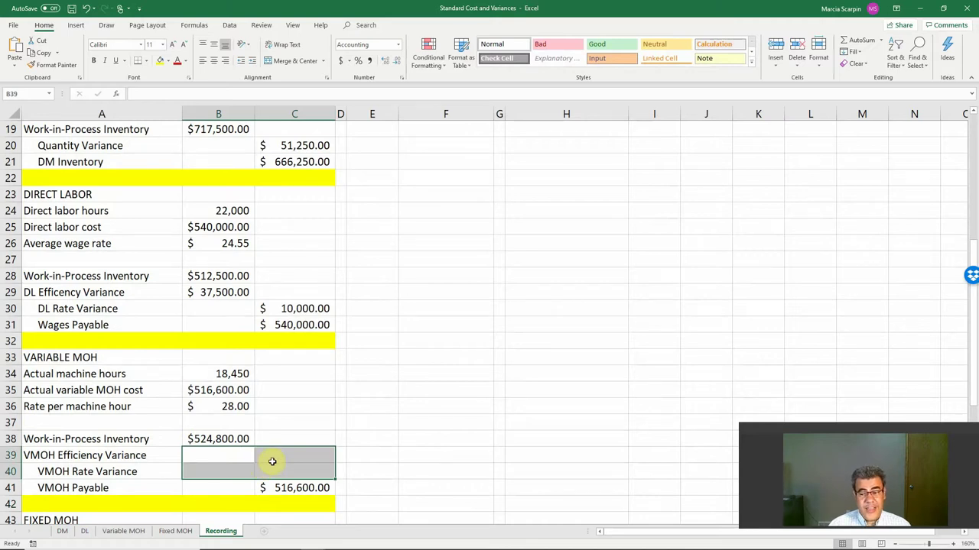
pyautogui.click(138, 483)
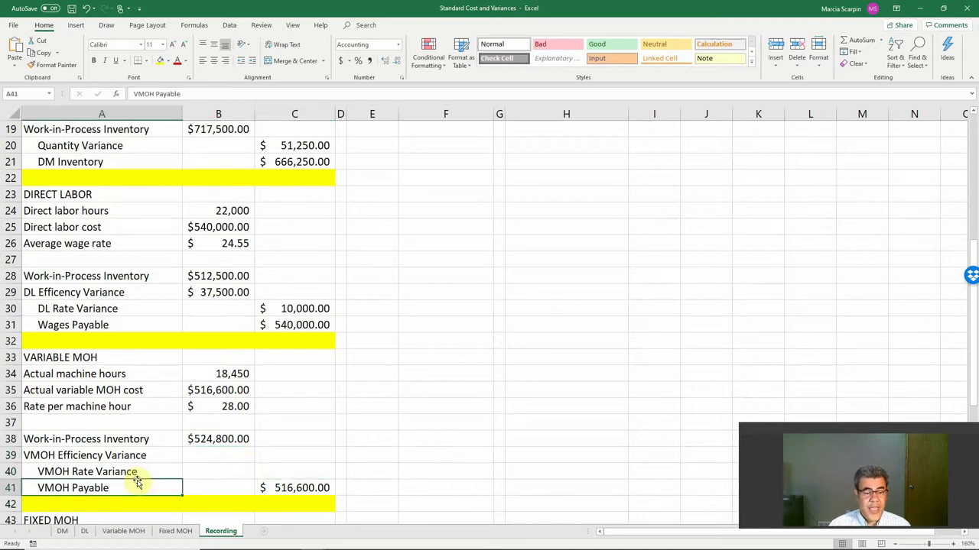
pyautogui.click(280, 468)
pyautogui.click(219, 406)
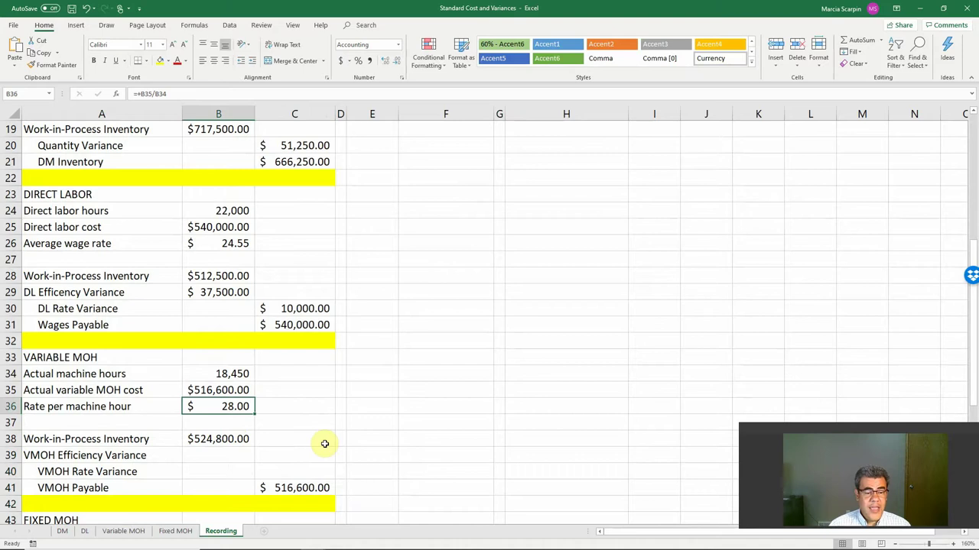
pyautogui.scroll(1, 324, 443)
pyautogui.scroll(4, 324, 444)
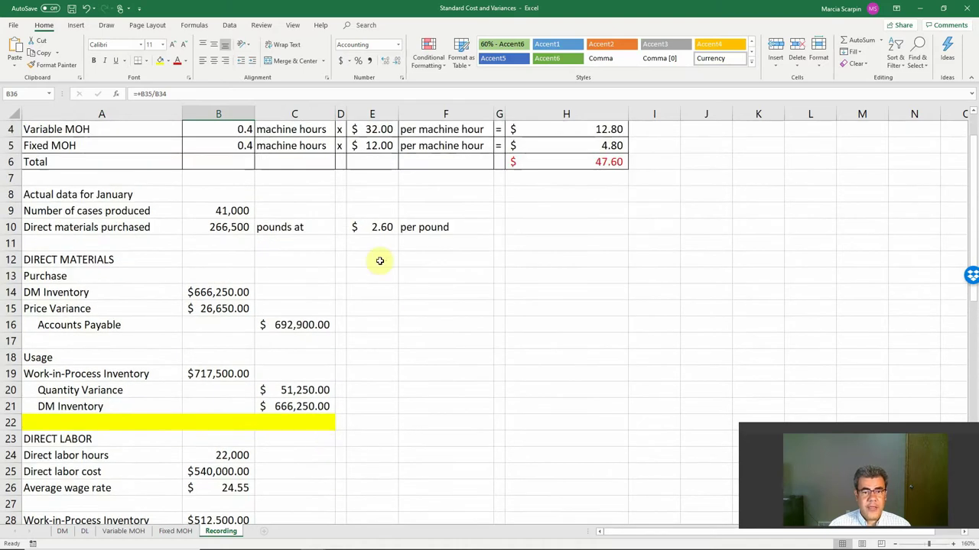
pyautogui.scroll(1, 379, 260)
pyautogui.click(380, 178)
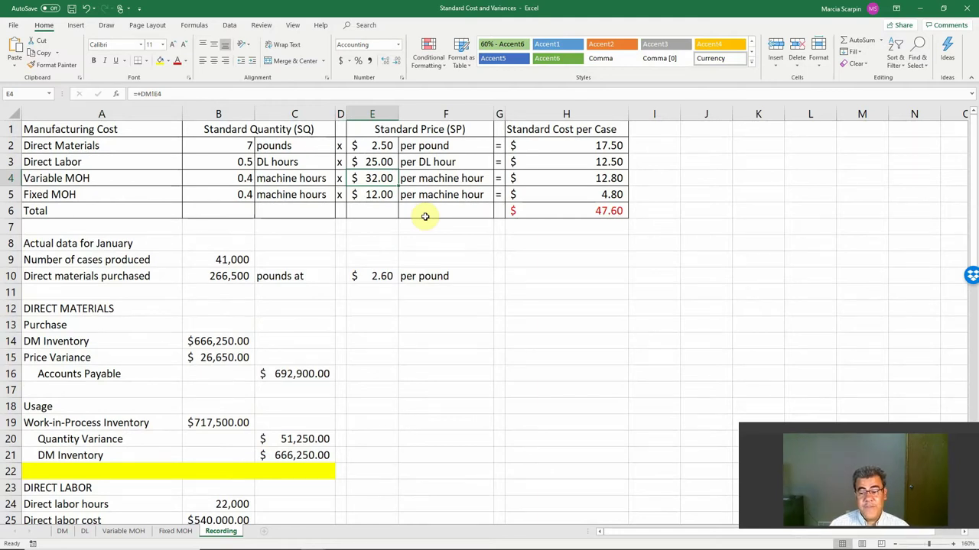
pyautogui.scroll(-4, 432, 291)
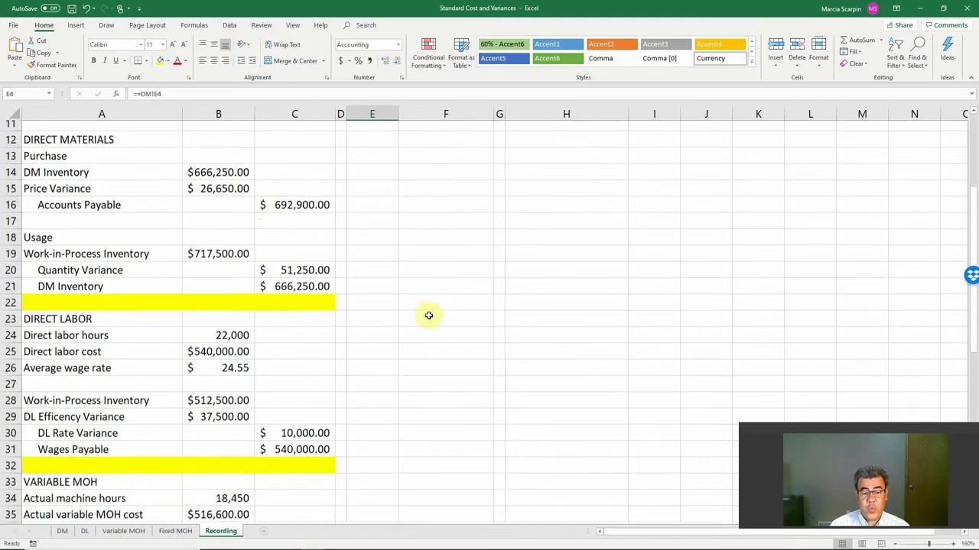
pyautogui.scroll(-3, 428, 316)
pyautogui.scroll(-2, 277, 387)
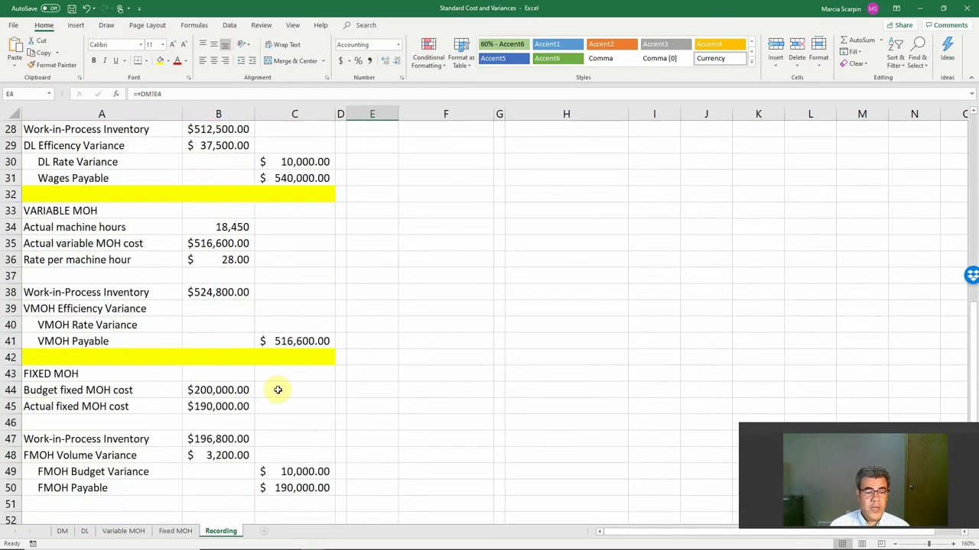
pyautogui.scroll(1, 278, 390)
pyautogui.scroll(2, 282, 388)
pyautogui.scroll(-4, 284, 383)
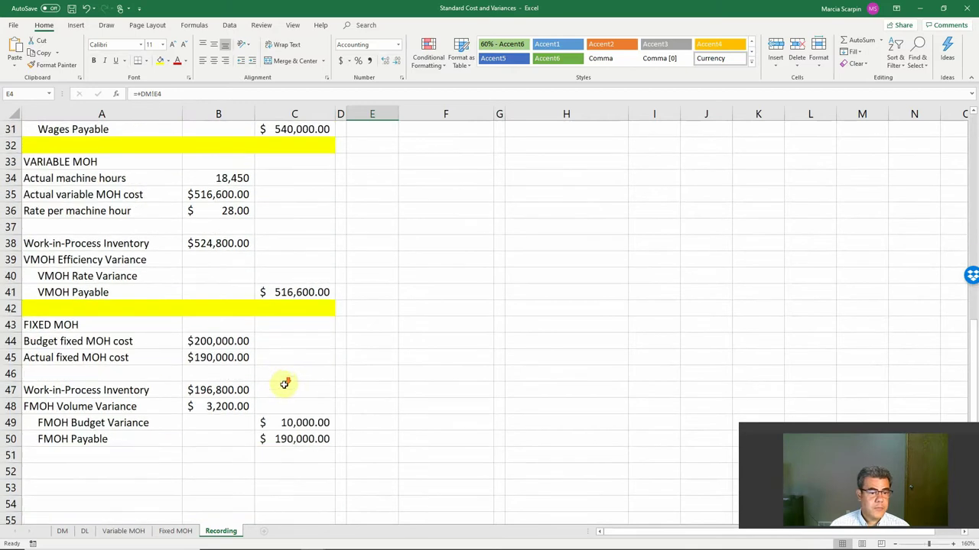
# Enter =ABS(B36-E4)*B34 in C40 ($73,800.00) and verify it on the Variable MOH sheet.
pyautogui.click(296, 275)
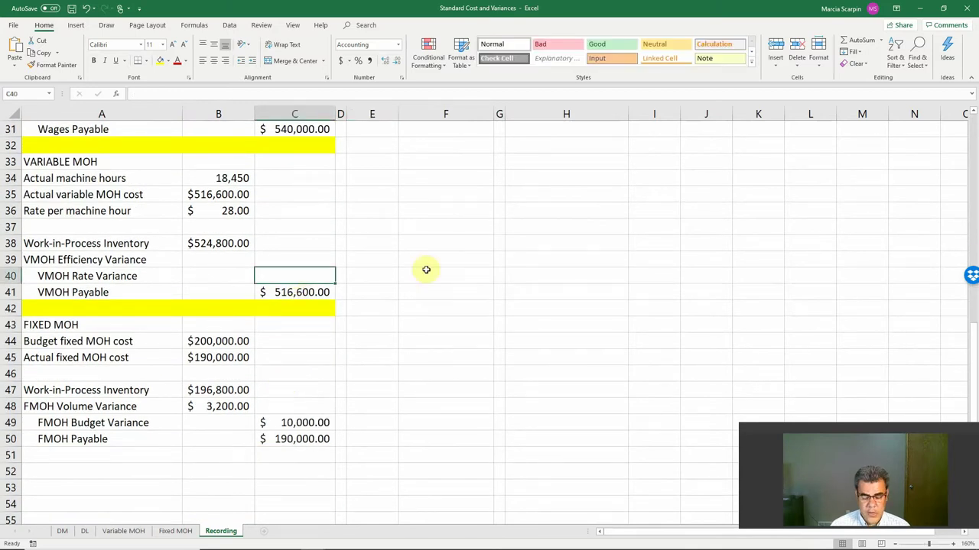
pyautogui.write('=abs')
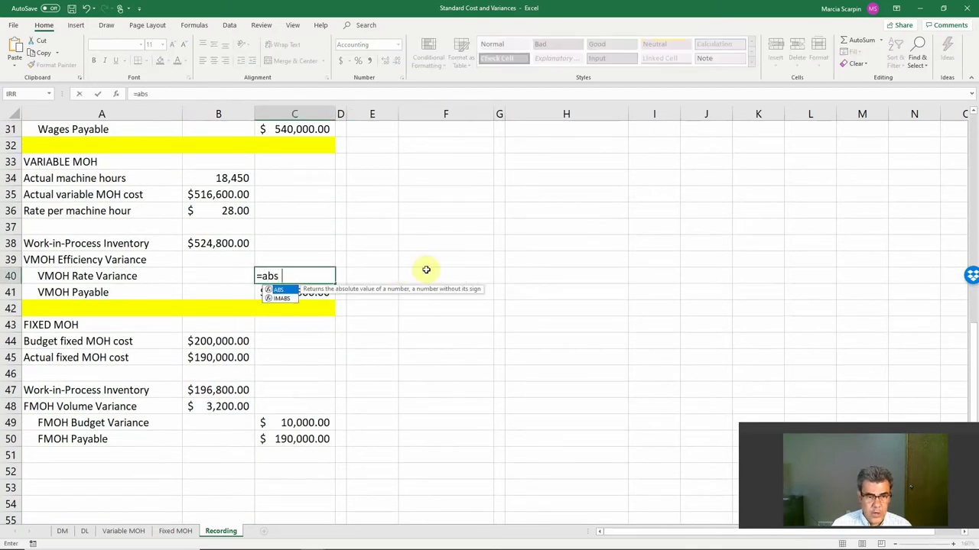
pyautogui.write('(')
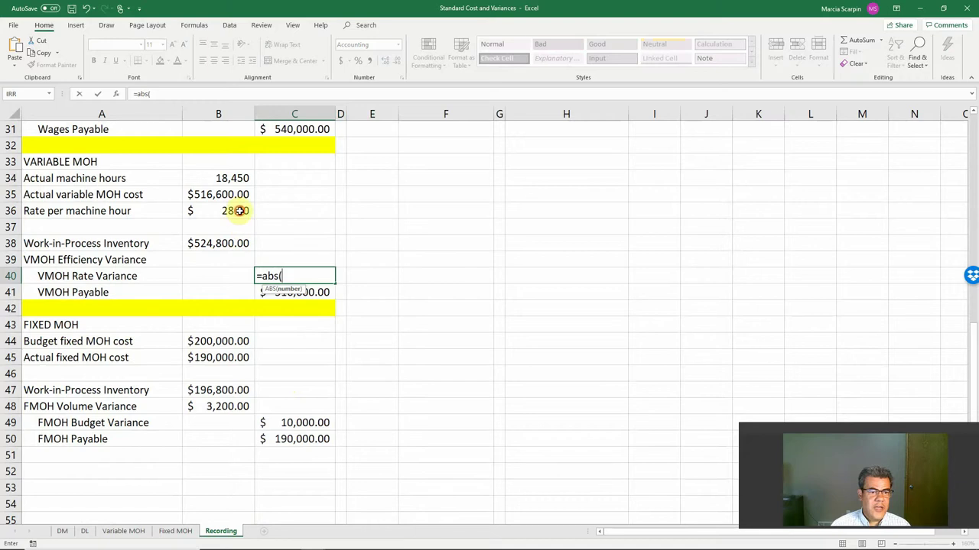
pyautogui.click(239, 210)
pyautogui.write('-')
pyautogui.scroll(3, 312, 232)
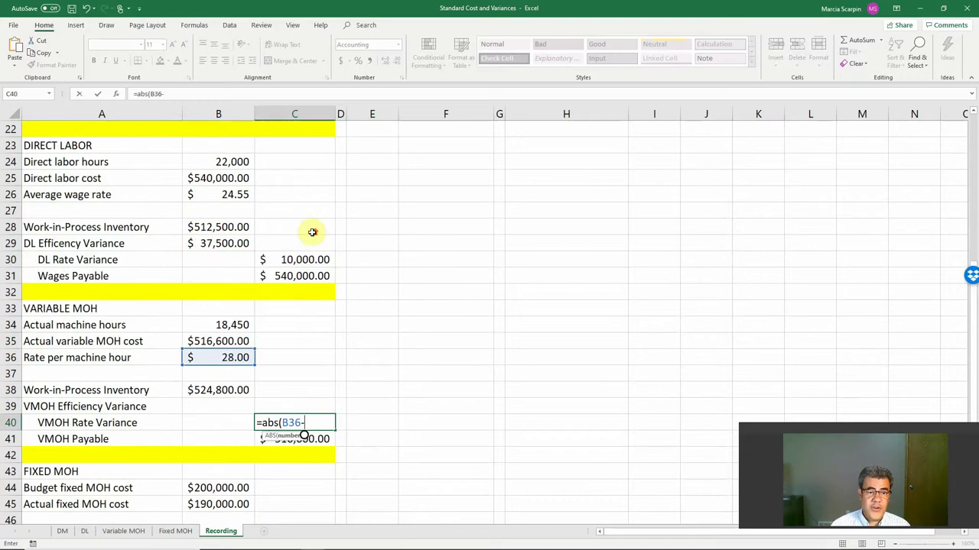
pyautogui.scroll(3, 315, 235)
pyautogui.scroll(4, 363, 247)
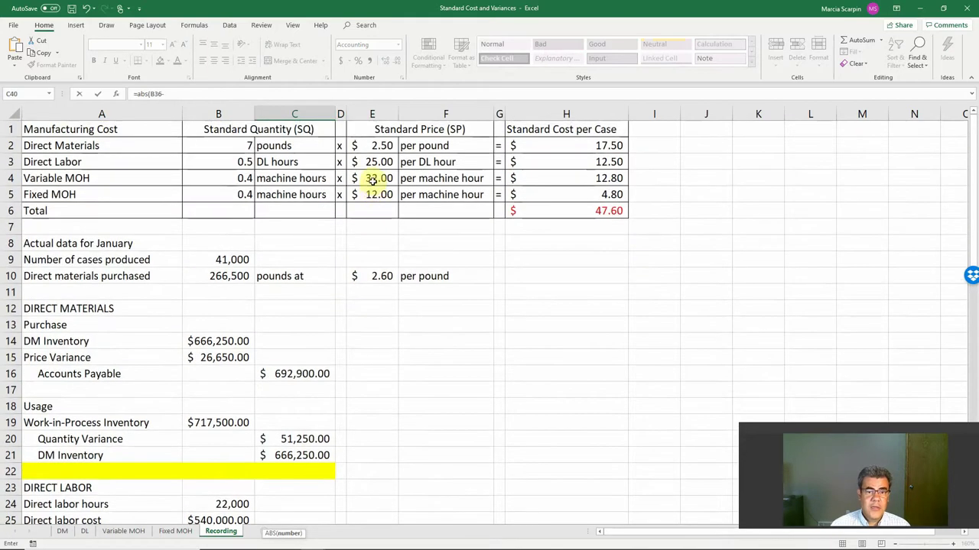
pyautogui.click(373, 180)
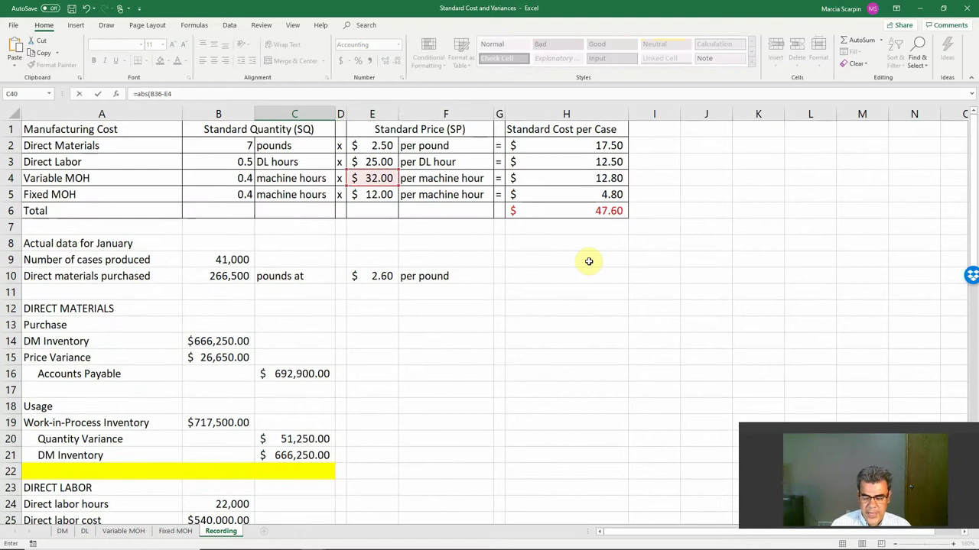
pyautogui.scroll(-4, 257, 373)
pyautogui.scroll(-4, 258, 375)
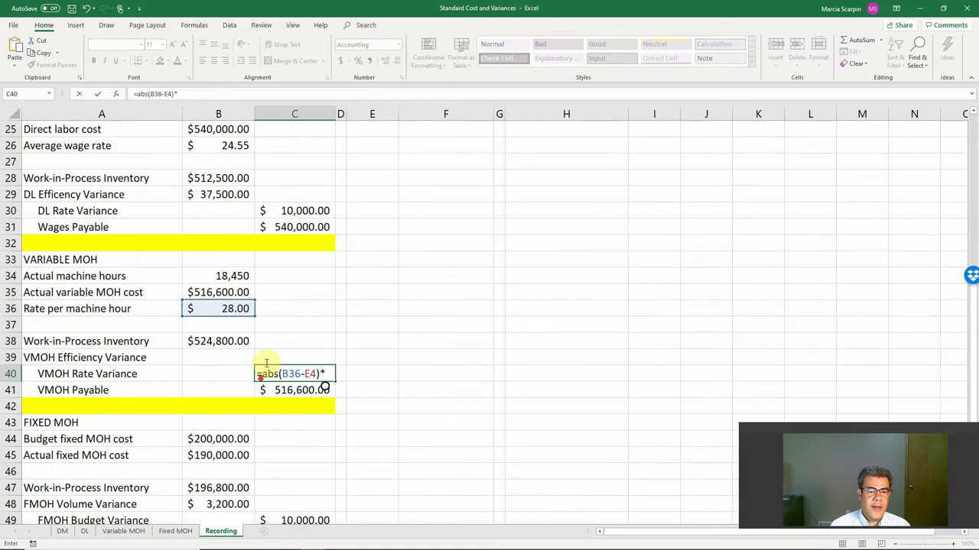
pyautogui.click(208, 278)
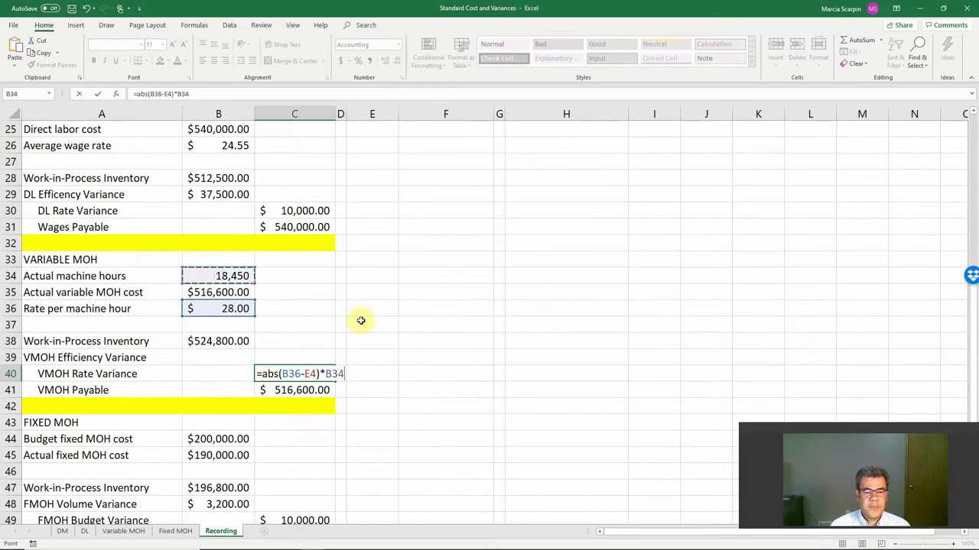
pyautogui.press('Return')
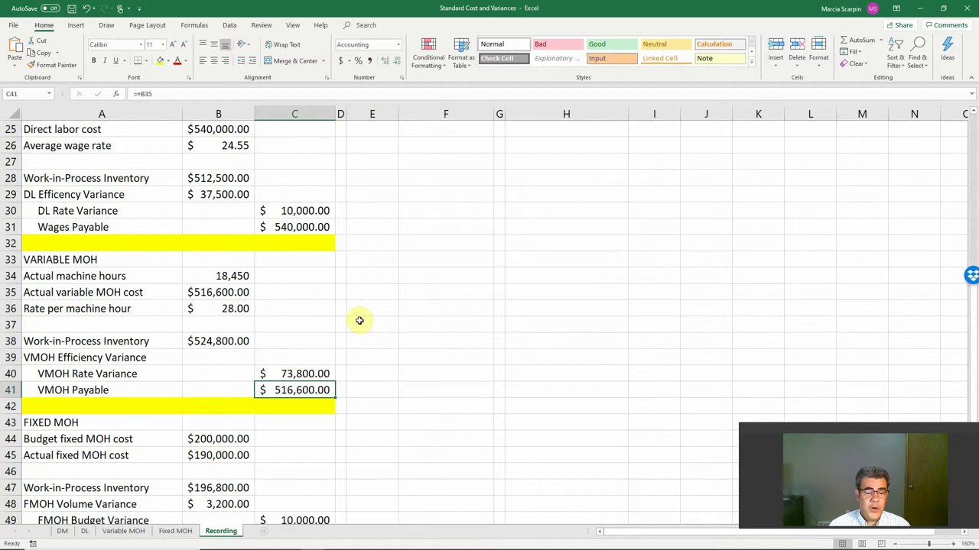
pyautogui.click(126, 531)
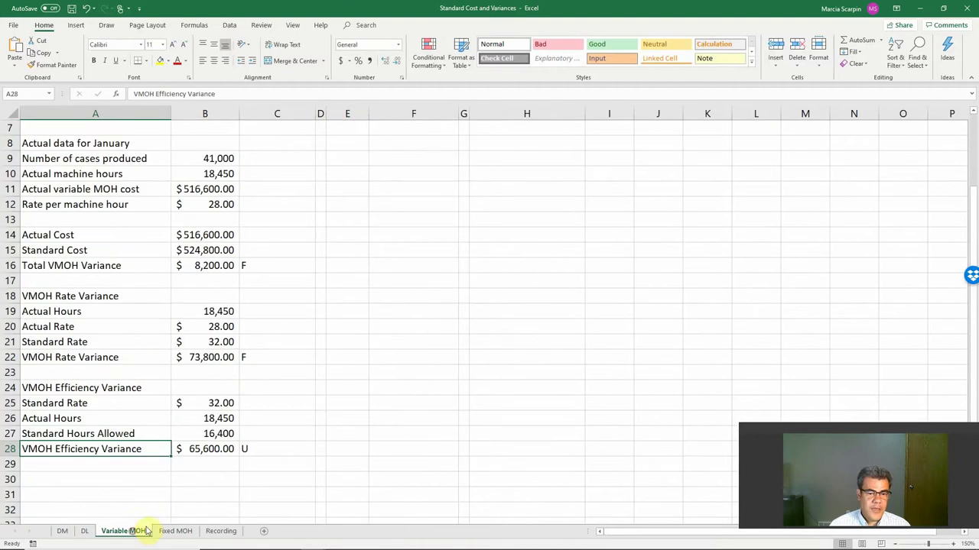
pyautogui.moveTo(197, 357); pyautogui.dragTo(247, 357)
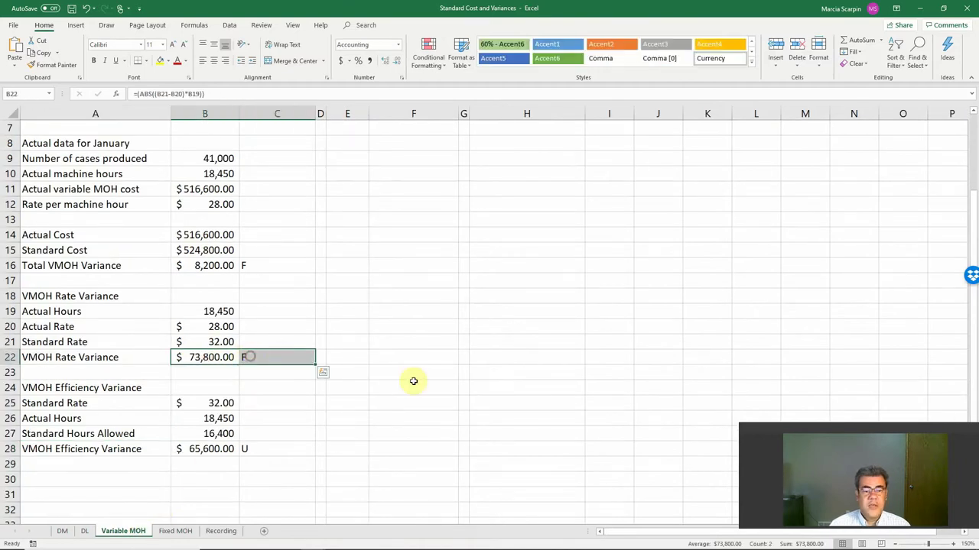
# Enter =C40+C41-B38 in B39 for $65,600.00 and verify it on Variable MOH.
pyautogui.click(218, 531)
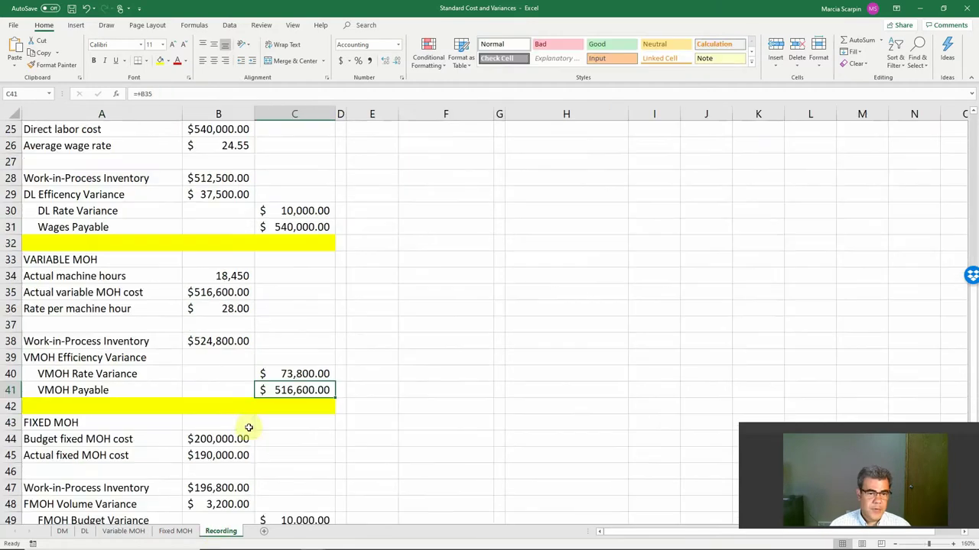
pyautogui.click(201, 355)
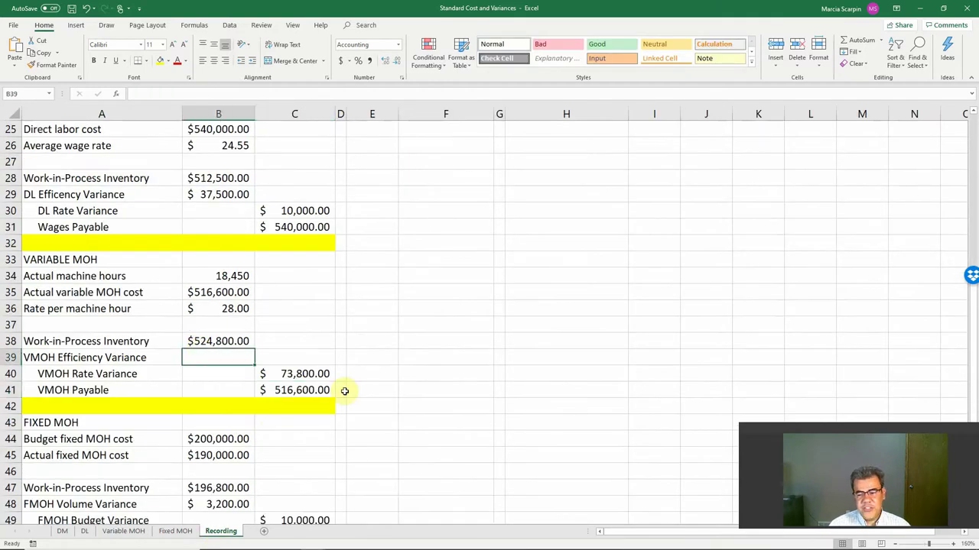
pyautogui.write('=')
pyautogui.press('Right')
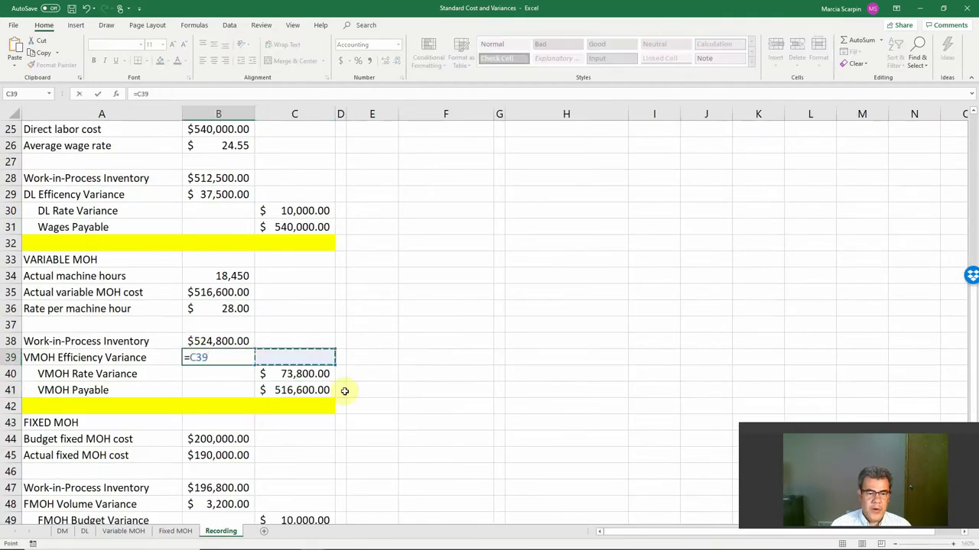
pyautogui.press('Down')
pyautogui.write('+')
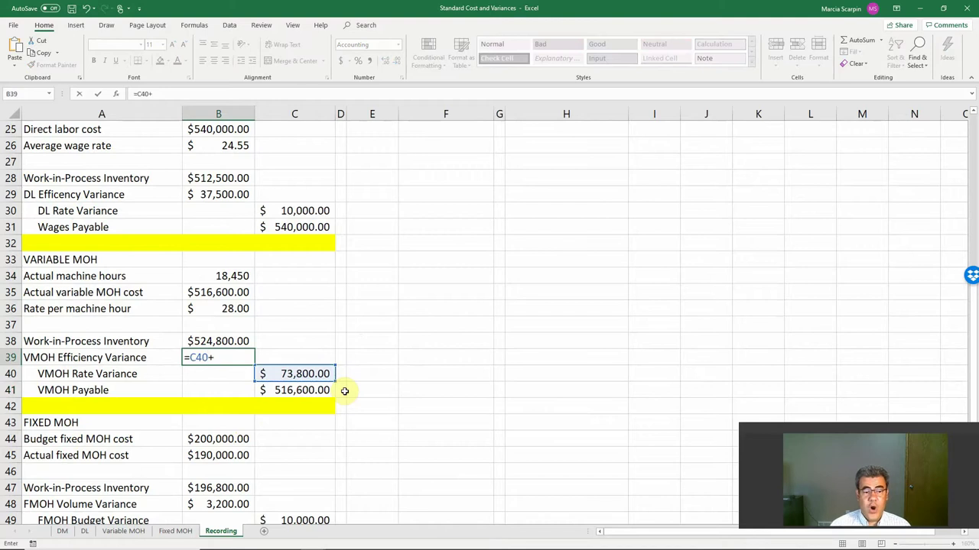
pyautogui.click(317, 390)
pyautogui.write('-')
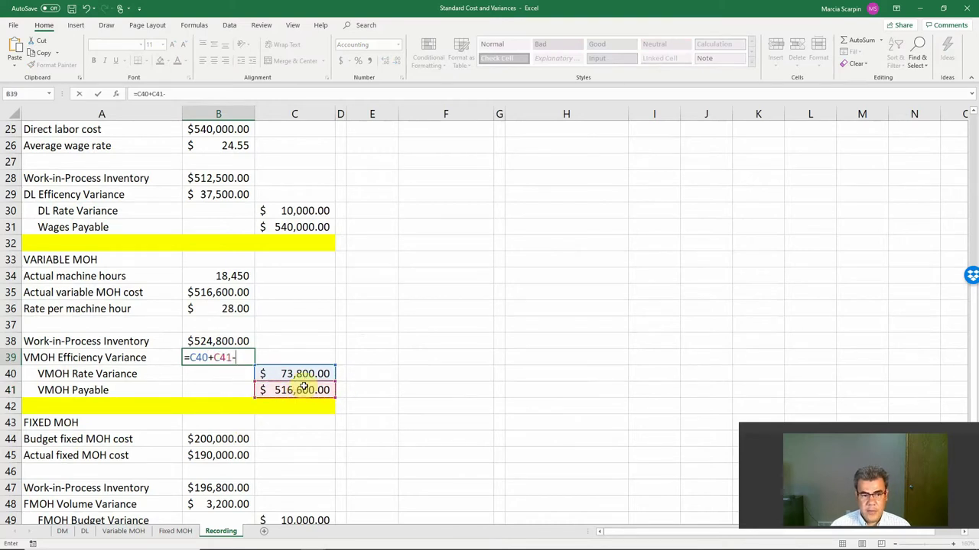
pyautogui.click(216, 342)
pyautogui.press('Return')
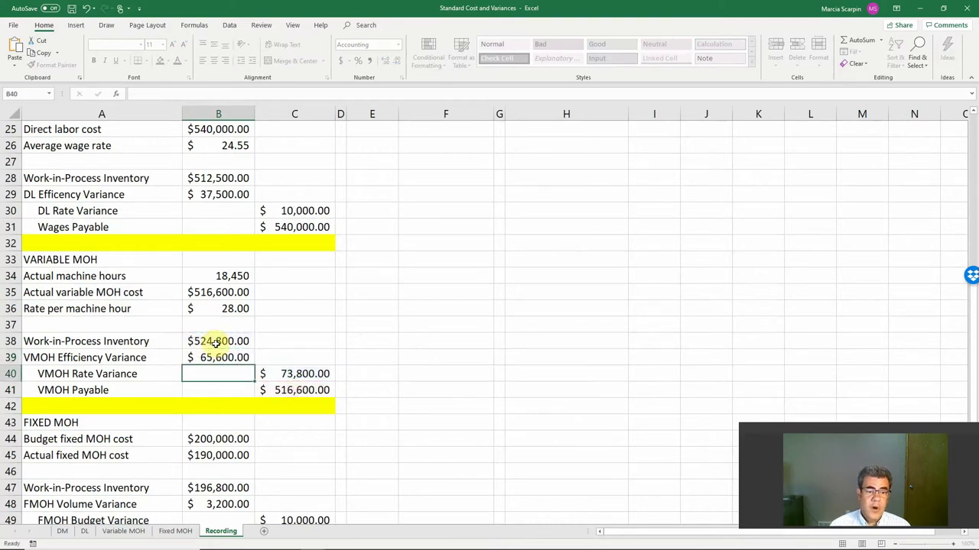
pyautogui.click(123, 531)
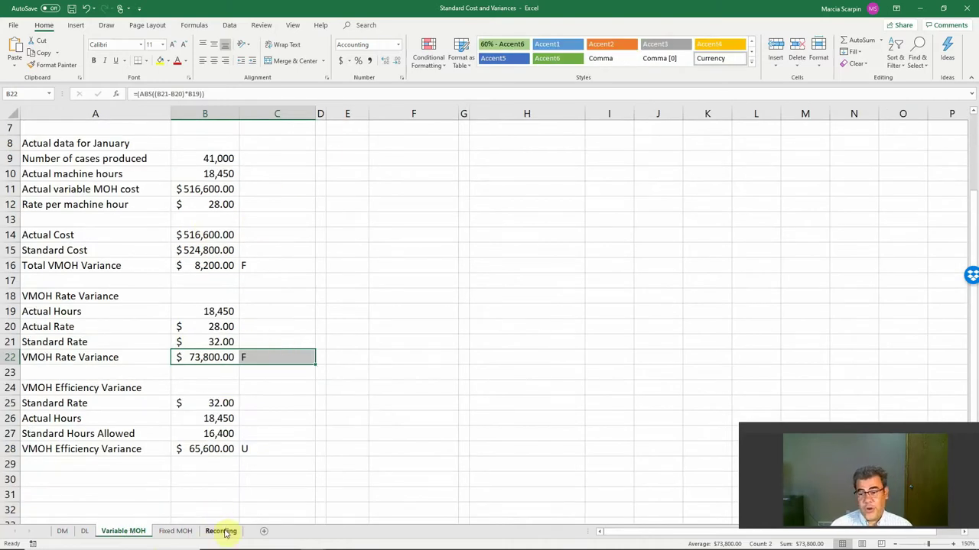
pyautogui.click(223, 532)
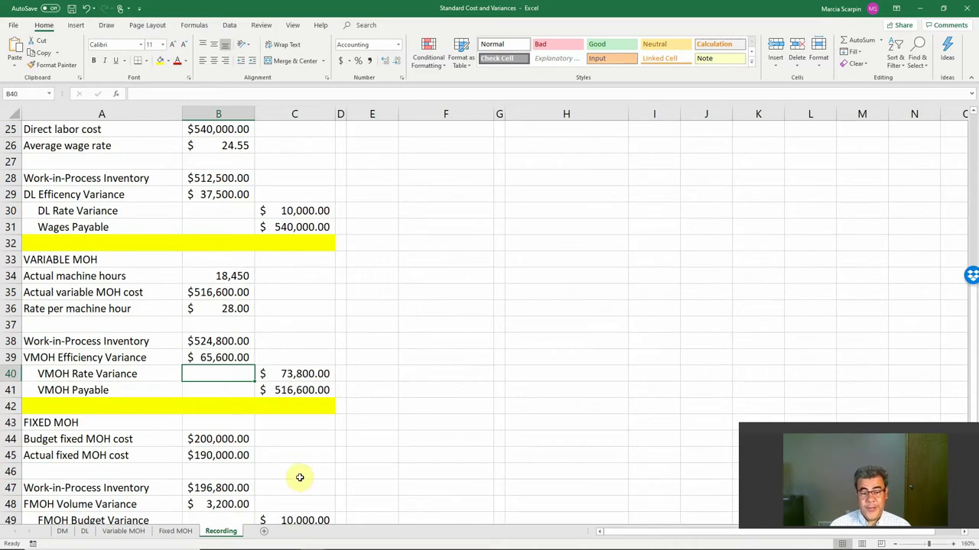
# Check the budget and actual fixed MOH sources and clear the fixed MOH amounts B47:C50.
pyautogui.scroll(-2, 300, 478)
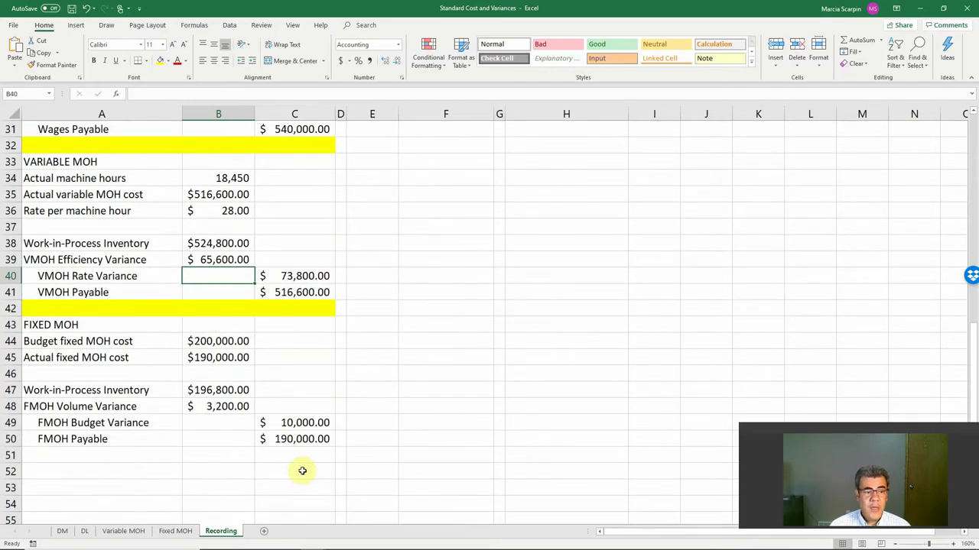
pyautogui.click(201, 344)
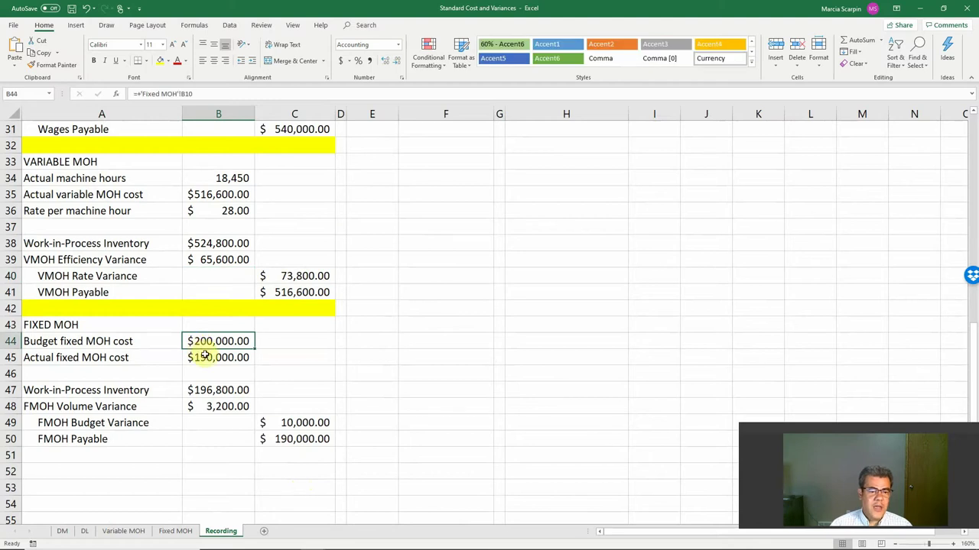
pyautogui.click(204, 355)
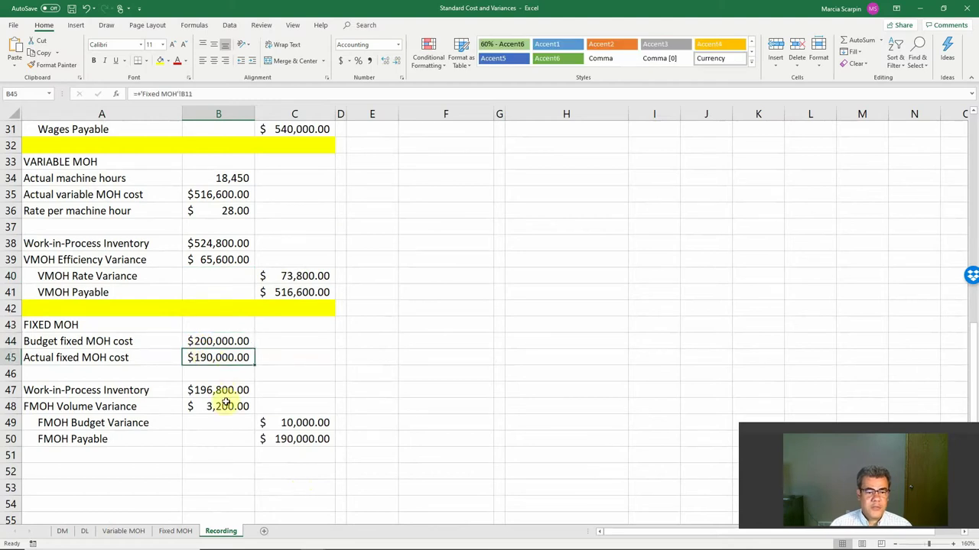
pyautogui.moveTo(222, 392); pyautogui.dragTo(331, 438)
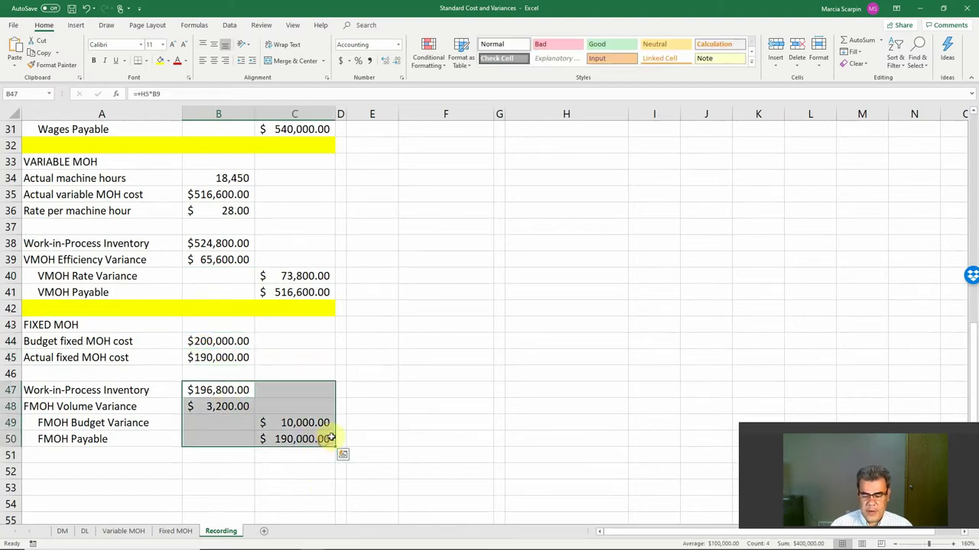
pyautogui.press('Delete')
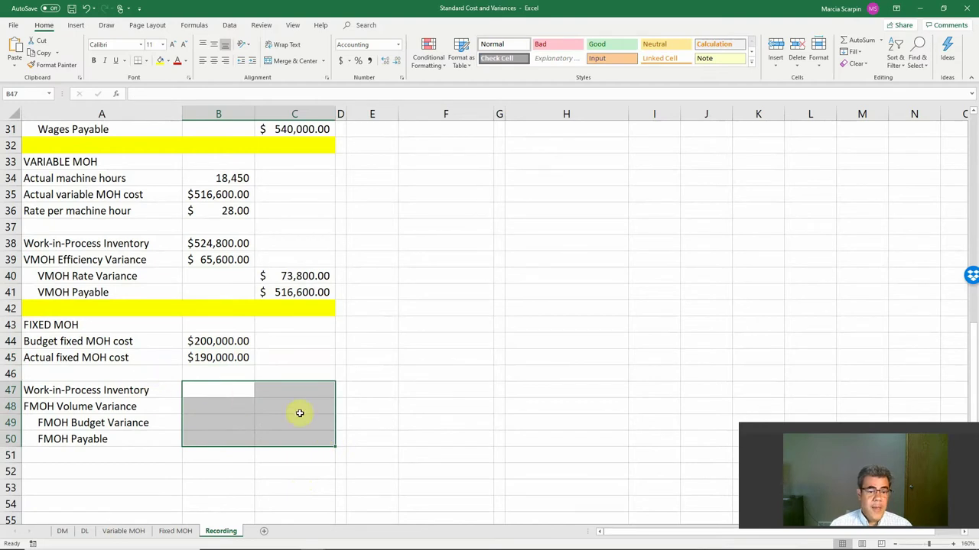
# Set the FMOH Payable credit in C50 to =B45, $190,000, and recheck B44 and B45.
pyautogui.click(306, 435)
pyautogui.write('+')
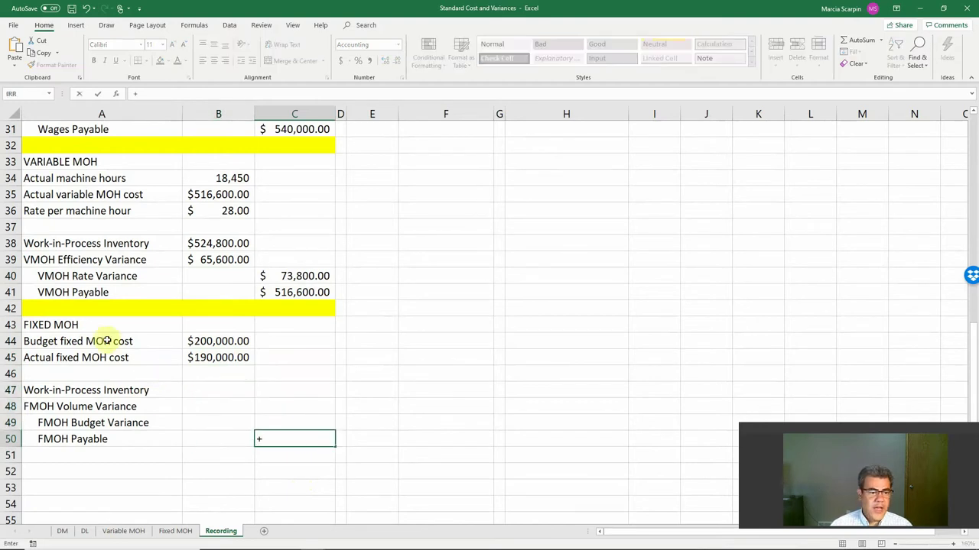
pyautogui.click(197, 358)
pyautogui.press('Return')
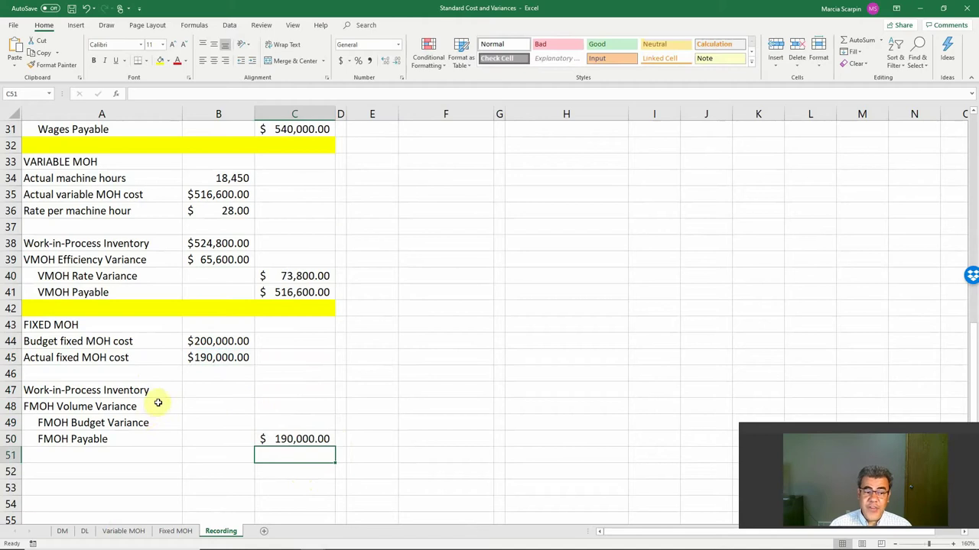
pyautogui.click(282, 421)
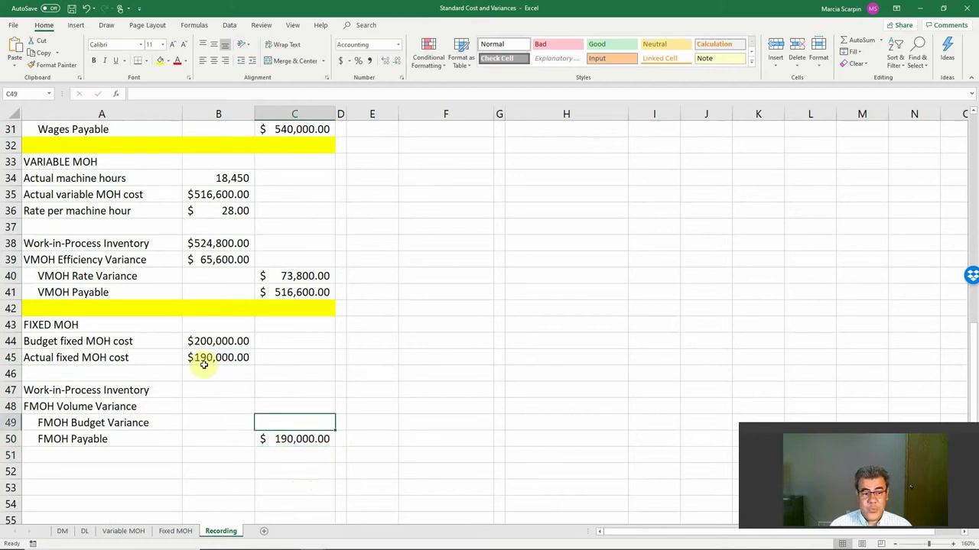
pyautogui.click(211, 341)
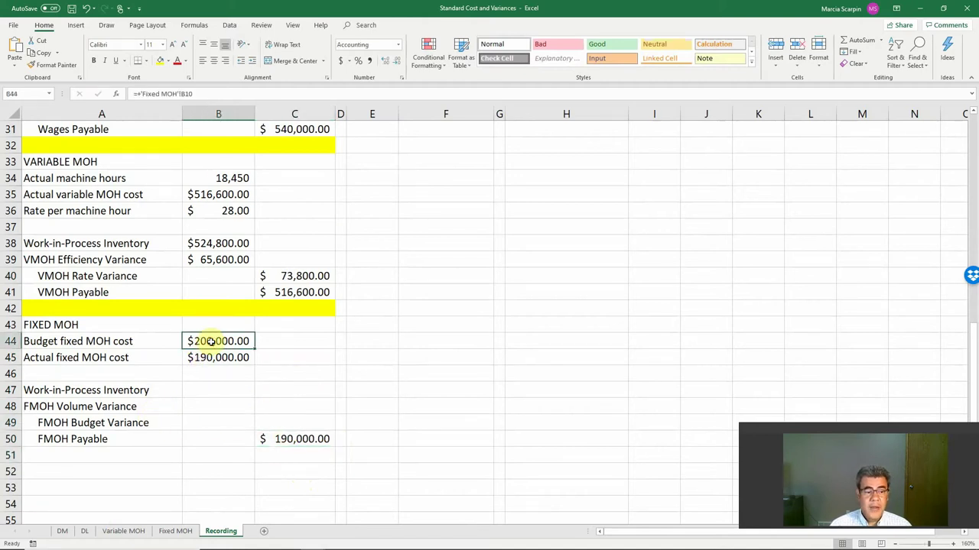
pyautogui.click(218, 357)
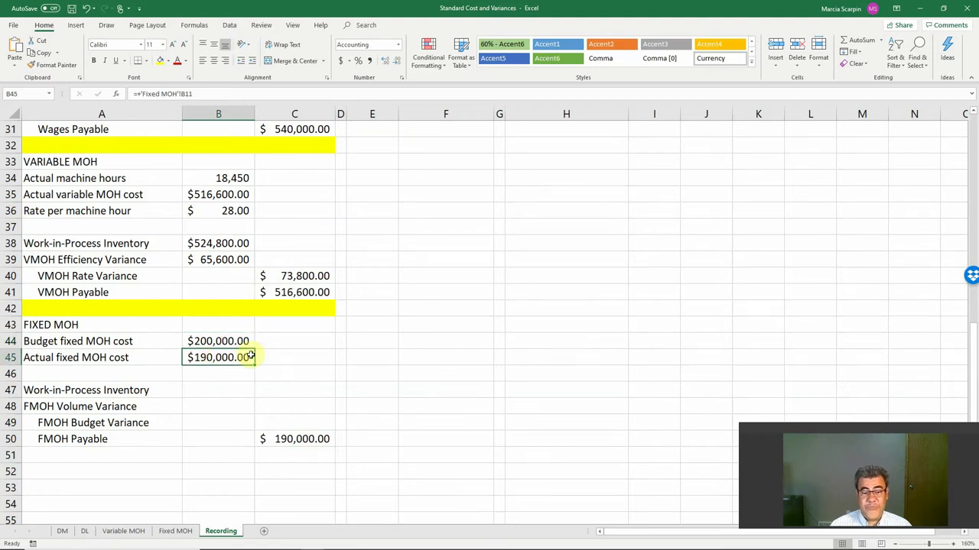
# Enter =ABS(B45-B44) in C49 for the $10,000 FMOH budget variance.
pyautogui.click(294, 419)
pyautogui.write('=a')
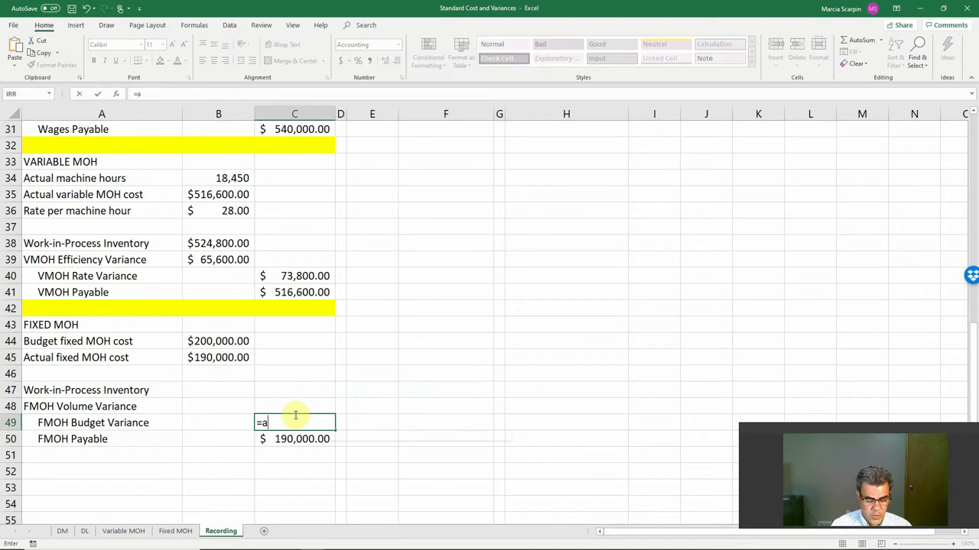
pyautogui.write('bs(')
pyautogui.press('Up')
pyautogui.press('Up')
pyautogui.press('Up')
pyautogui.press('Up')
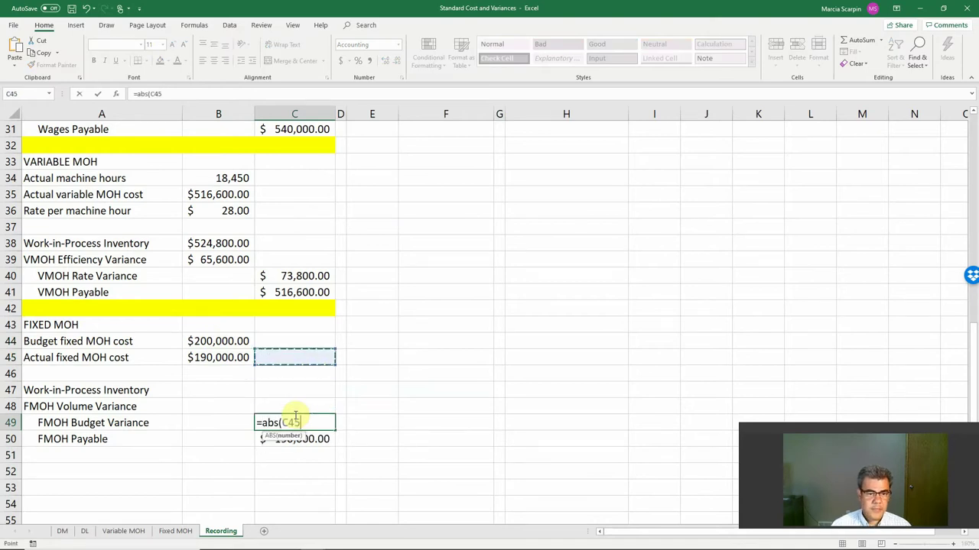
pyautogui.press('Left')
pyautogui.write('-')
pyautogui.press('Up')
pyautogui.press('Up')
pyautogui.press('Up')
pyautogui.press('Up')
pyautogui.press('Up')
pyautogui.press('Left')
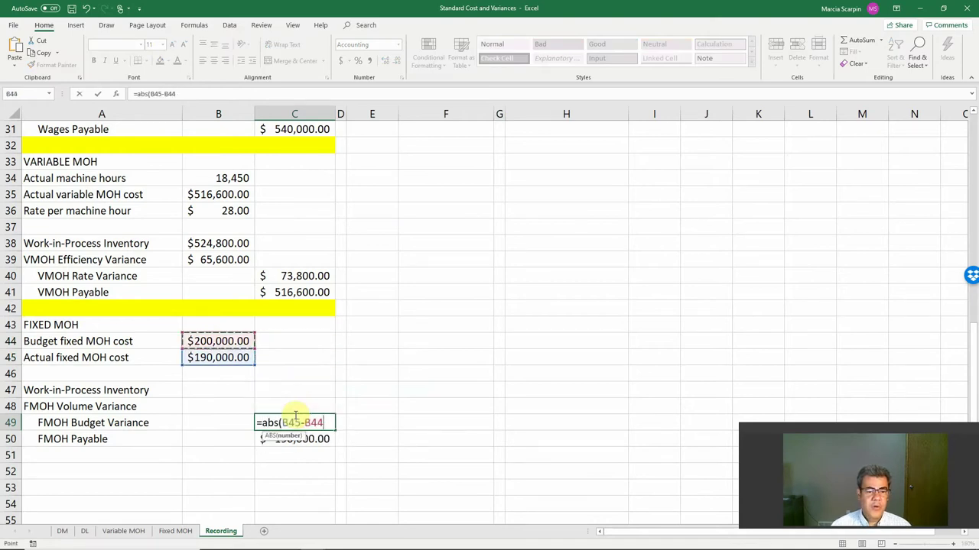
pyautogui.press('Return')
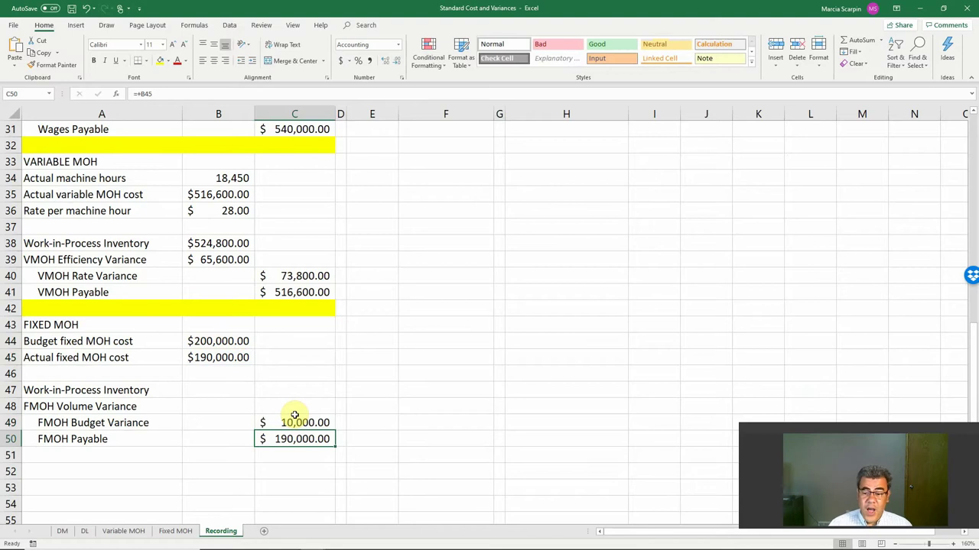
# Review the fixed MOH figures in column B, ending on the Work-in-Process debit.
pyautogui.press('Up')
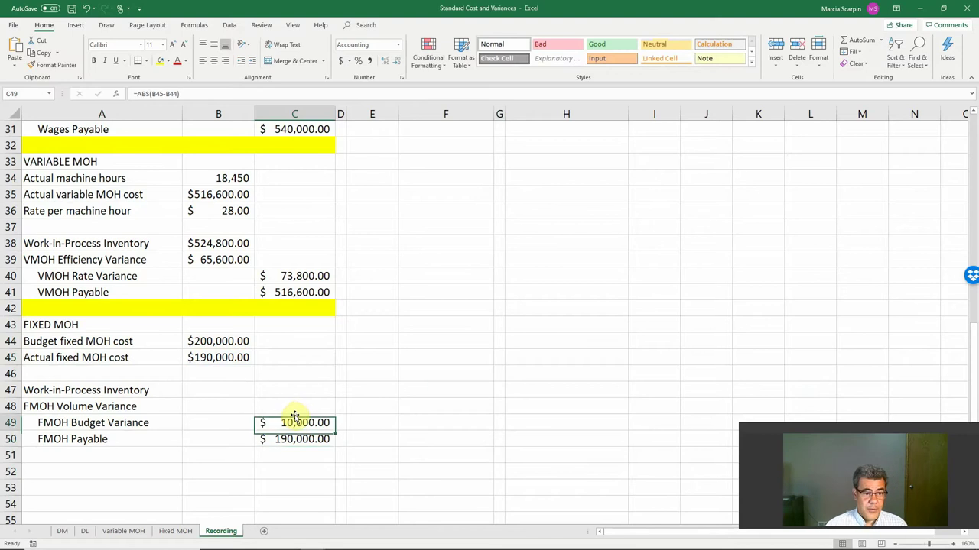
pyautogui.press('Up')
pyautogui.press('Up')
pyautogui.press('Left')
pyautogui.press('Up')
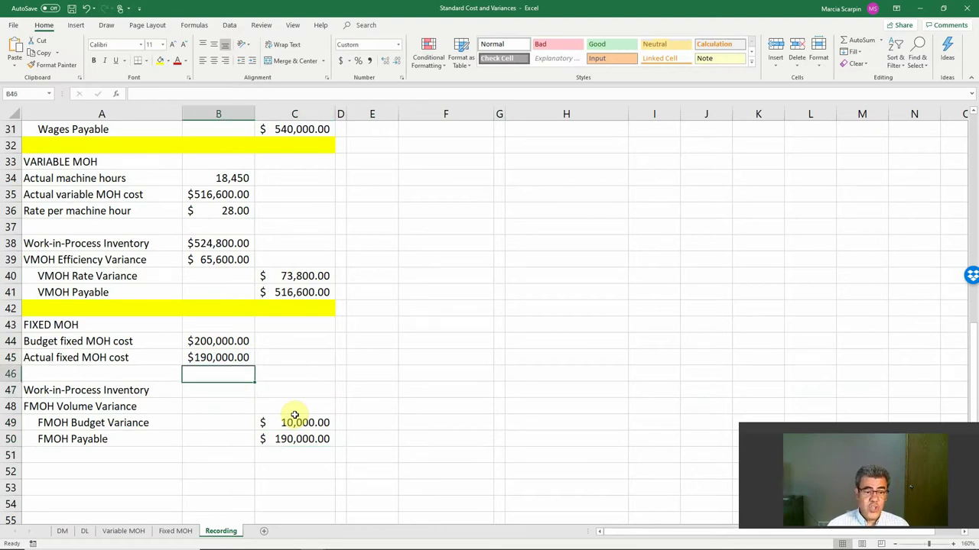
pyautogui.press('Up')
pyautogui.press('Up')
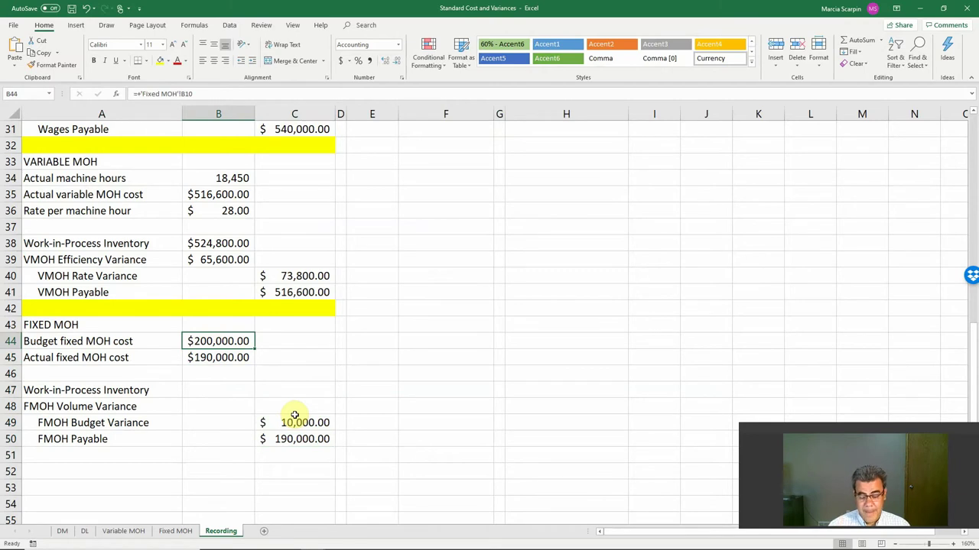
pyautogui.press('Down')
pyautogui.press('Down')
pyautogui.press('Down')
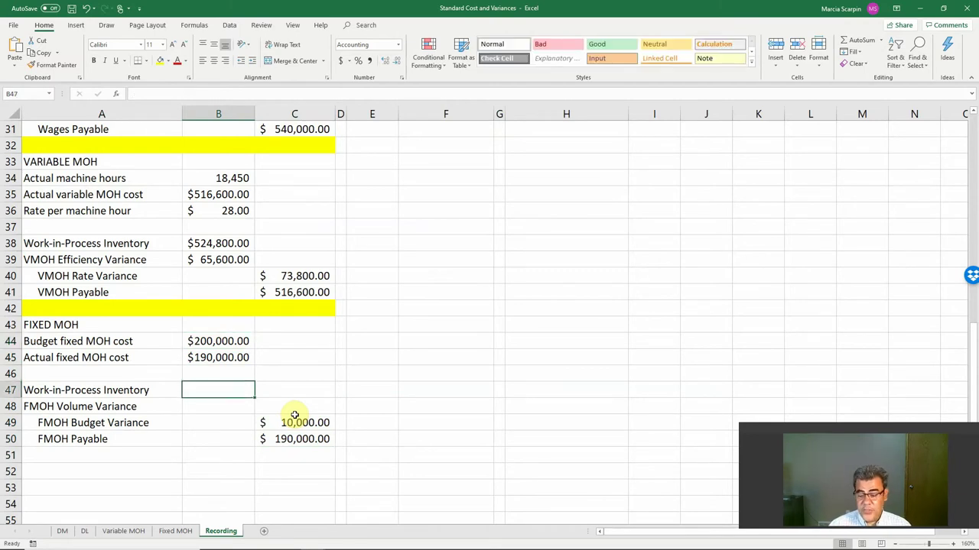
# Debit Work-in-Process in B47 with =H5*B9, $196,800.
pyautogui.write('=')
pyautogui.scroll(10, 354, 406)
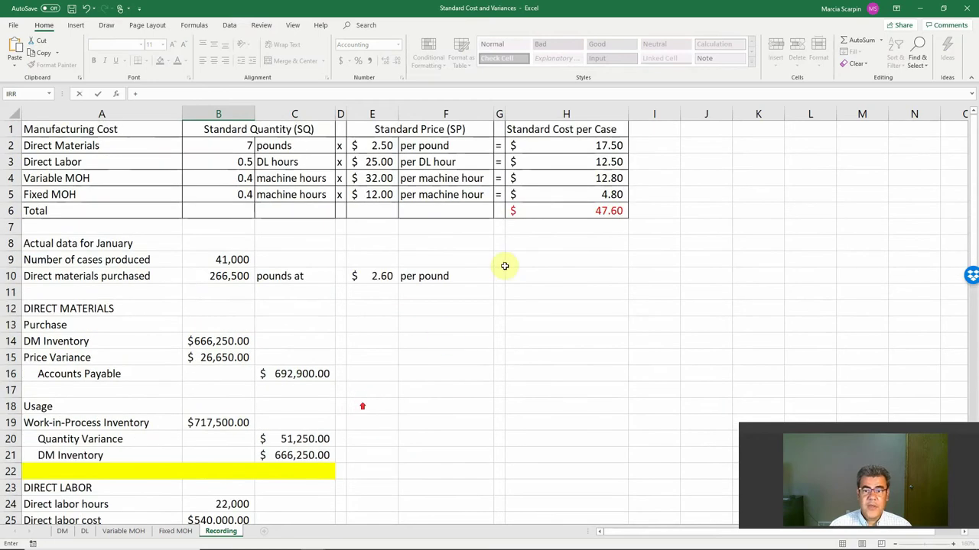
pyautogui.click(580, 195)
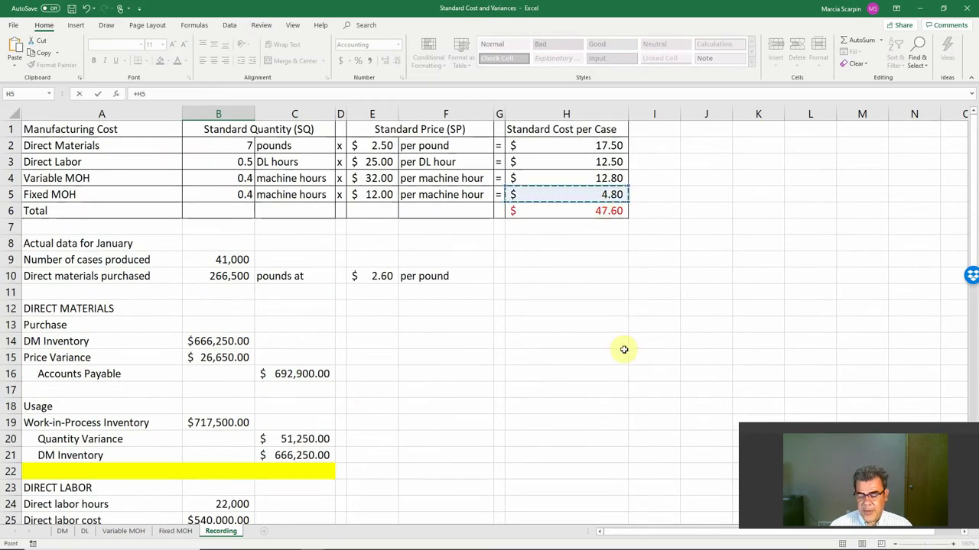
pyautogui.write('*')
pyautogui.click(234, 259)
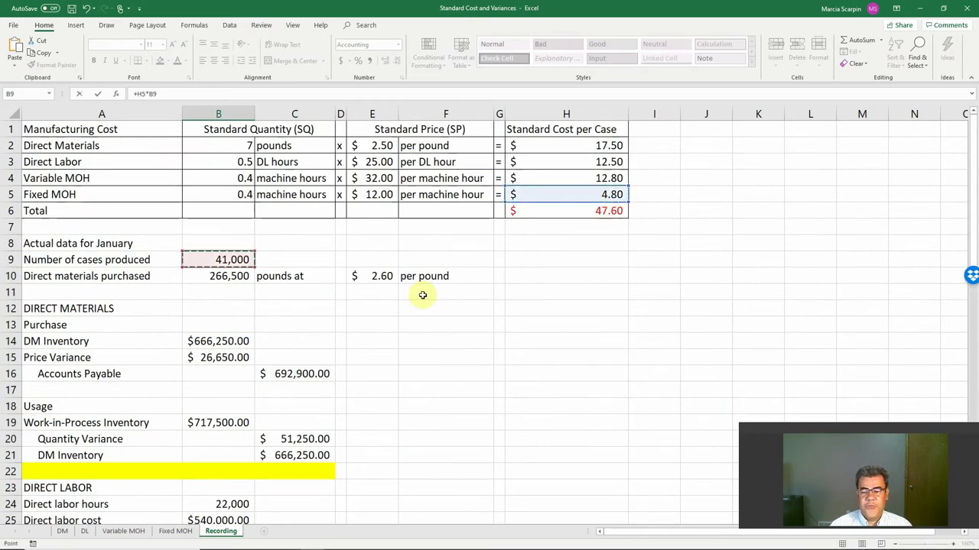
pyautogui.press('Return')
pyautogui.press('Return')
pyautogui.press('Return')
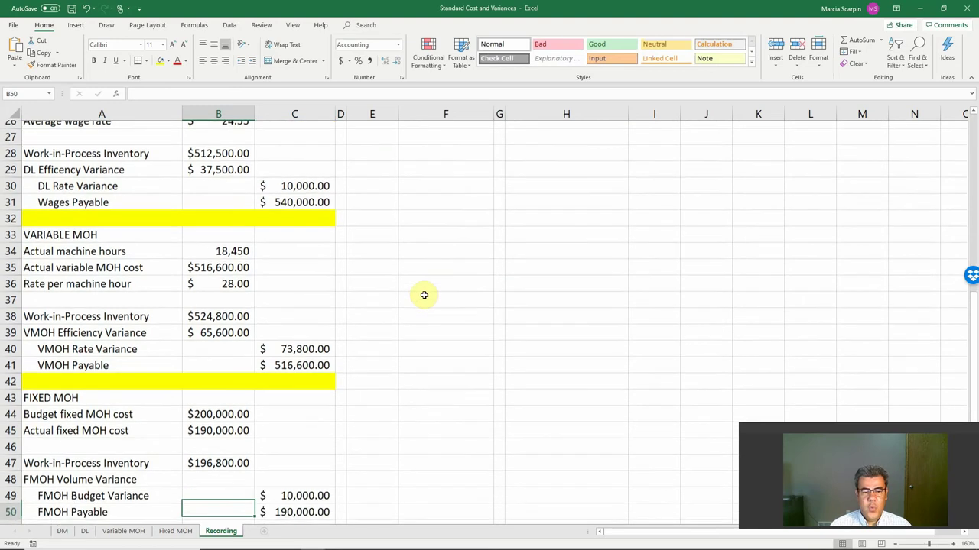
pyautogui.press('Return')
# Review the cells of the fixed MOH journal entry.
pyautogui.press('Up')
pyautogui.press('Up')
pyautogui.press('Up')
pyautogui.press('Up')
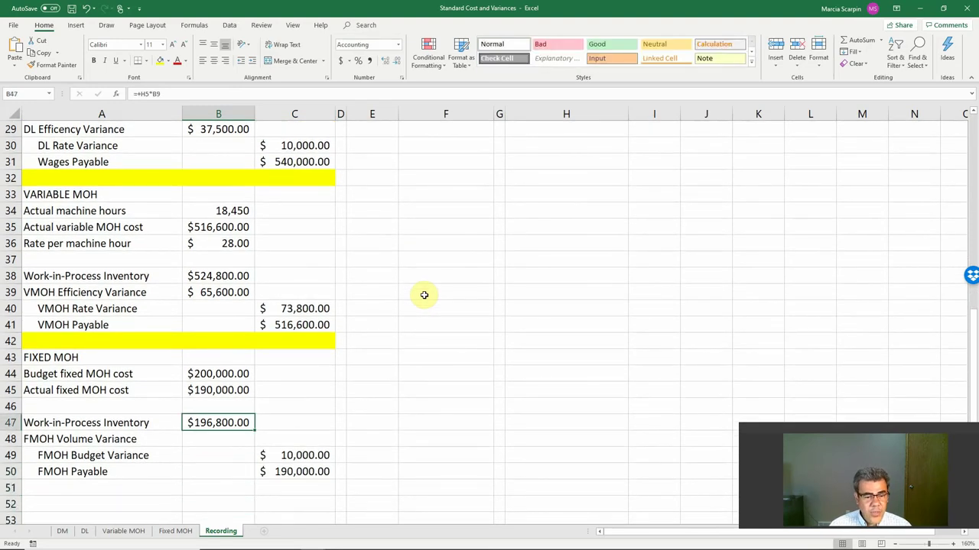
pyautogui.press('Down')
pyautogui.press('Down')
pyautogui.press('Up')
pyautogui.press('Up')
pyautogui.press('Down')
pyautogui.press('Down')
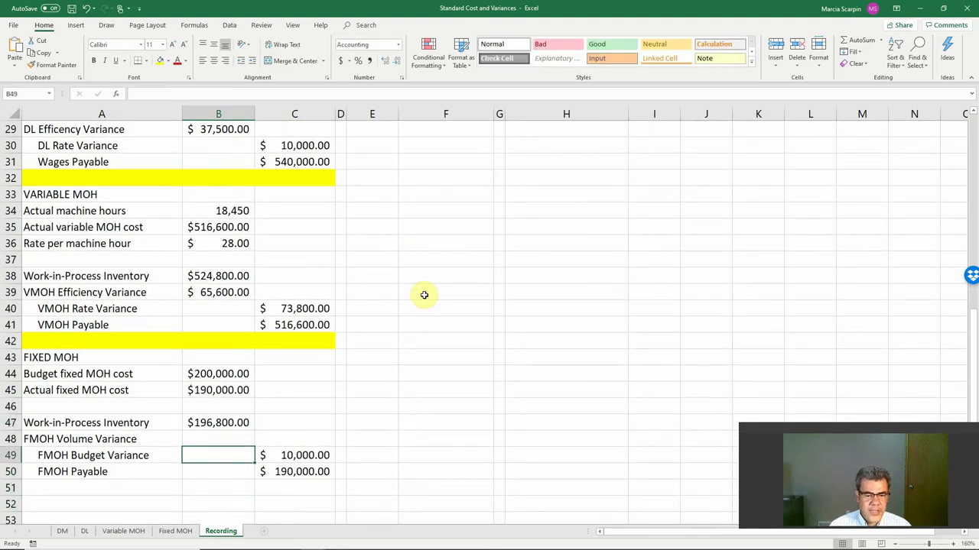
pyautogui.press('Right')
pyautogui.press('Down')
pyautogui.press('Down')
pyautogui.press('Up')
pyautogui.press('Up')
pyautogui.press('Up')
# Enter =C49+C50-B47 in B48 for the $3,200 FMOH volume variance.
pyautogui.press('Left')
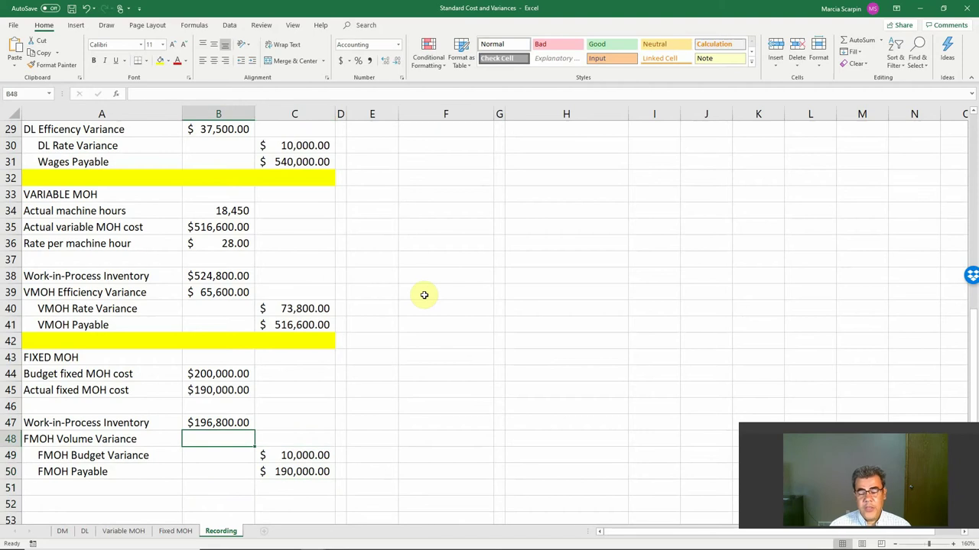
pyautogui.write('=')
pyautogui.press('Right')
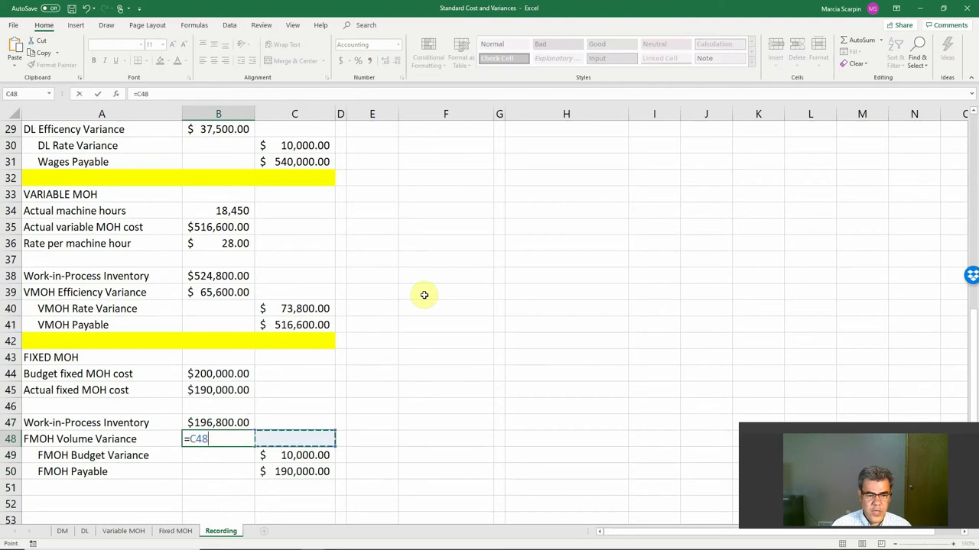
pyautogui.press('Down')
pyautogui.write('+')
pyautogui.press('Right')
pyautogui.press('Down')
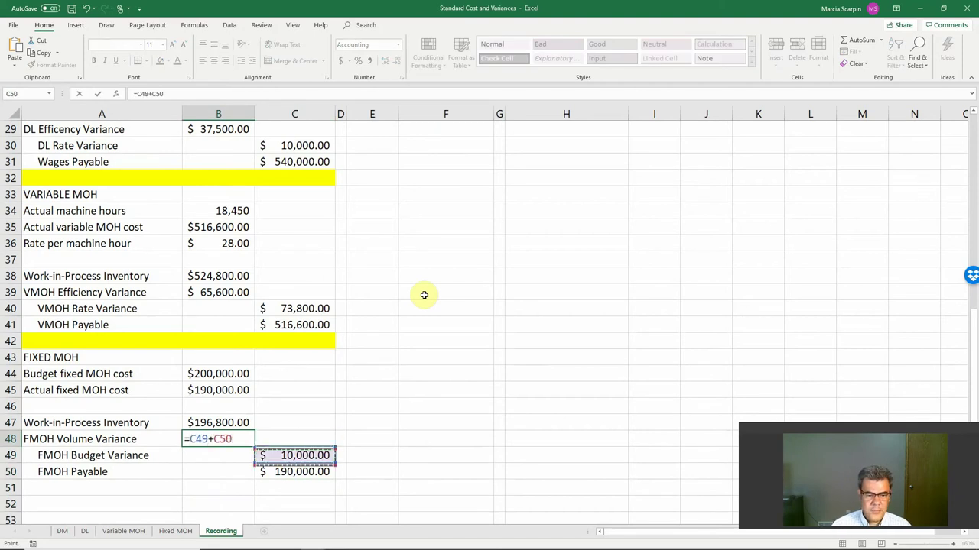
pyautogui.press('Down')
pyautogui.write('-')
pyautogui.press('Up')
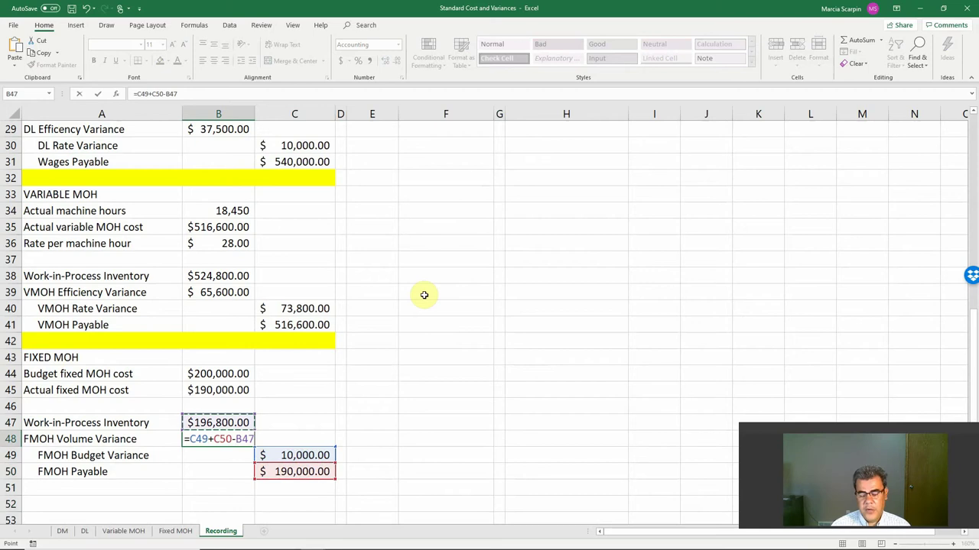
pyautogui.press('Return')
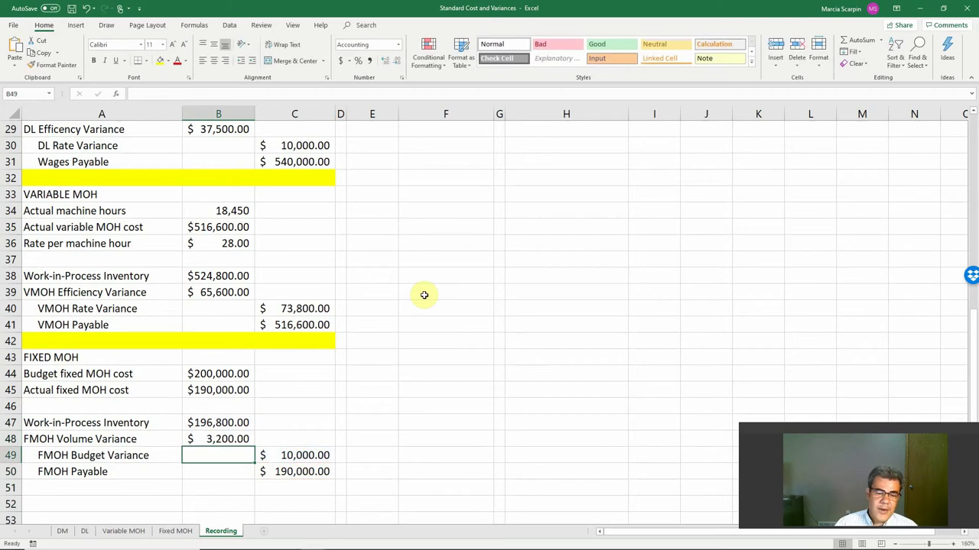
pyautogui.click(182, 531)
pyautogui.moveTo(277, 416); pyautogui.dragTo(314, 418)
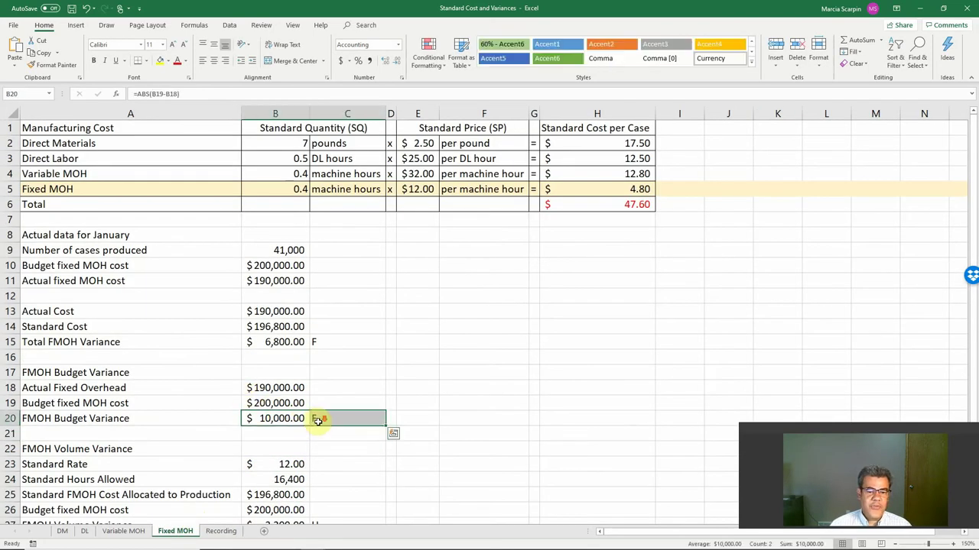
pyautogui.scroll(-1, 305, 436)
pyautogui.moveTo(278, 478); pyautogui.dragTo(315, 480)
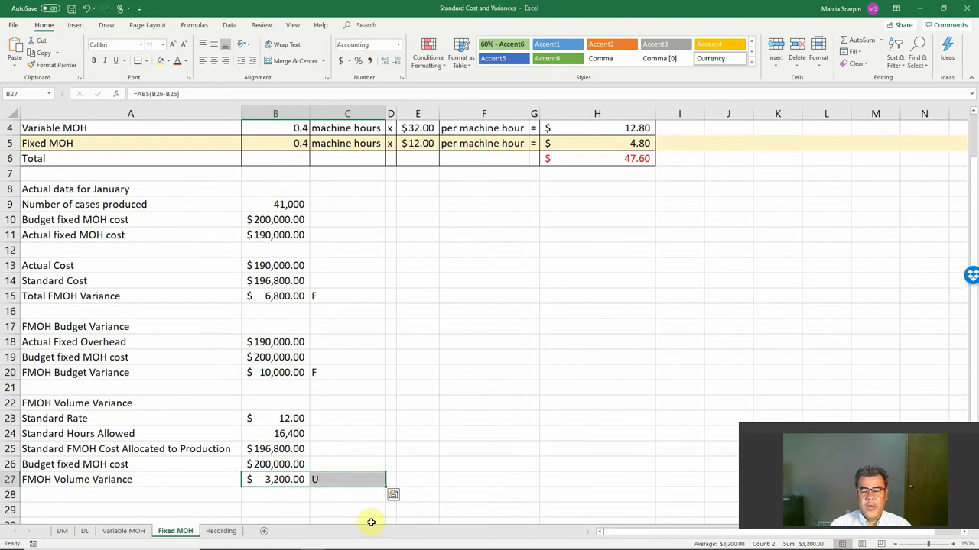
pyautogui.click(220, 530)
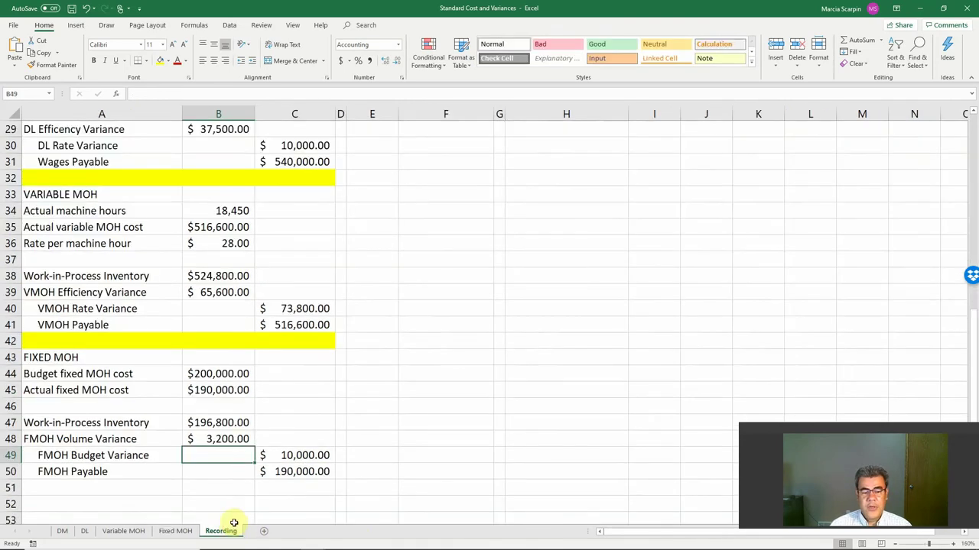